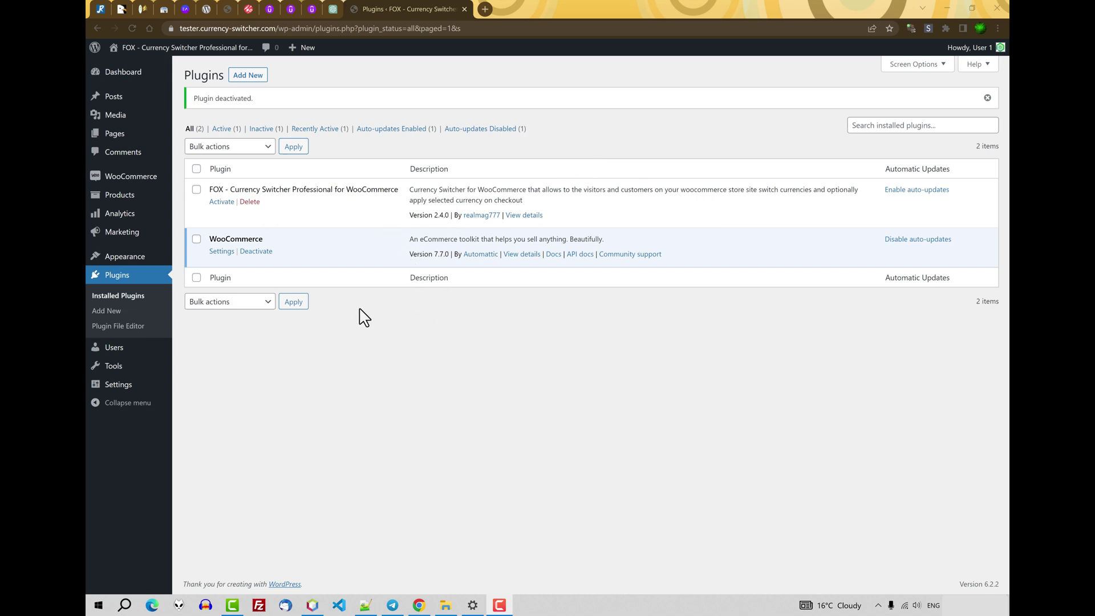
Activate FOX – Currency Switcher Professional and go to its Currency settings page
{"action": "left_click", "coordinate": [221, 202]}
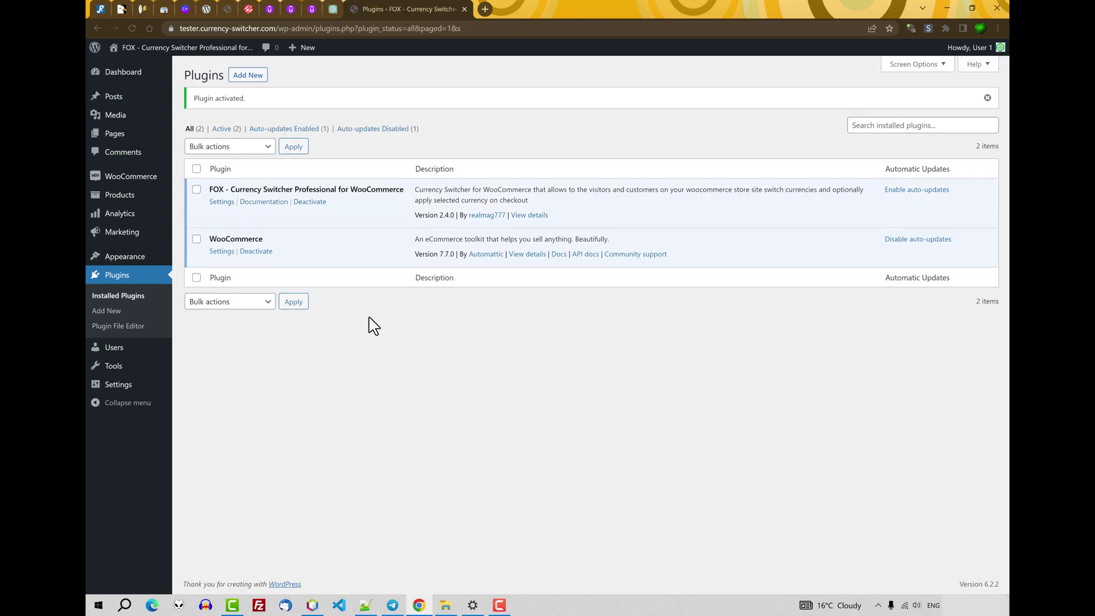
{"action": "left_click", "coordinate": [221, 202]}
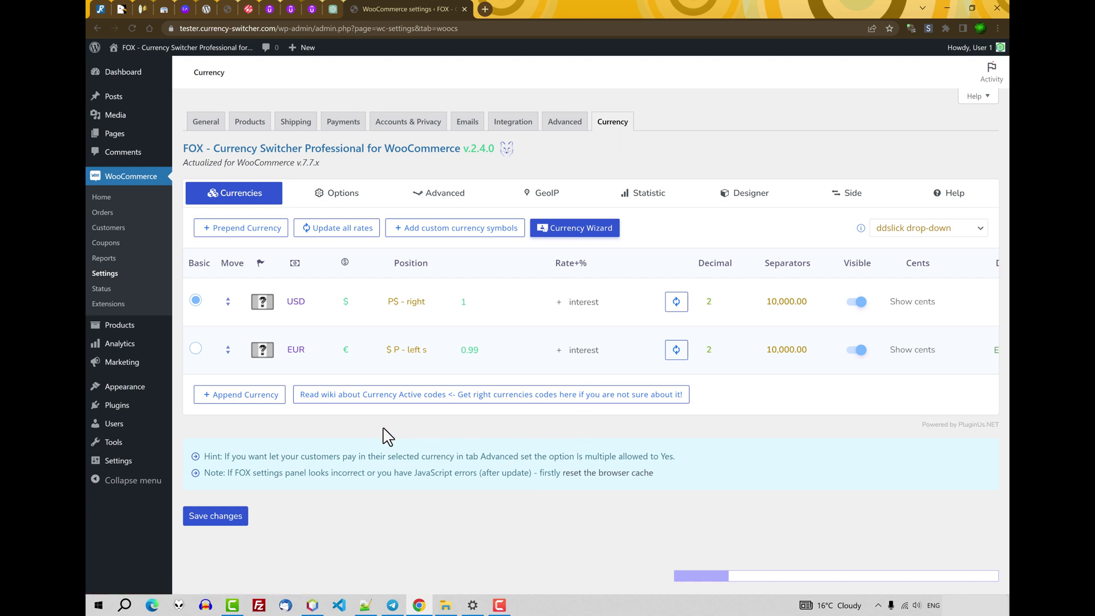
Append a new currency row and give it the code GBP
{"action": "left_click", "coordinate": [240, 394]}
{"action": "left_click", "coordinate": [308, 398]}
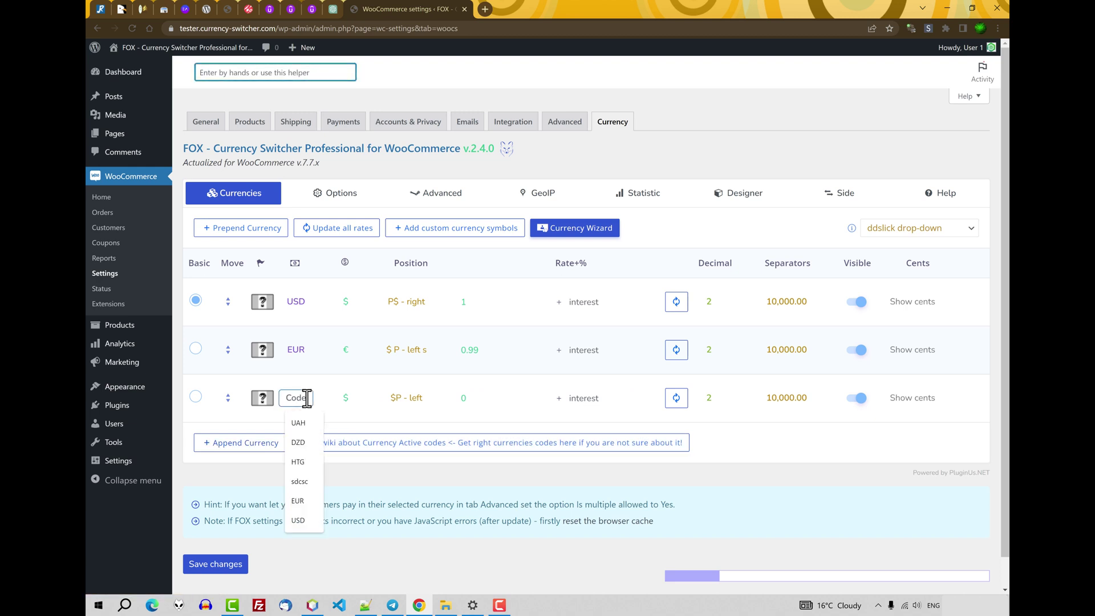
{"action": "type", "text": "GBP"}
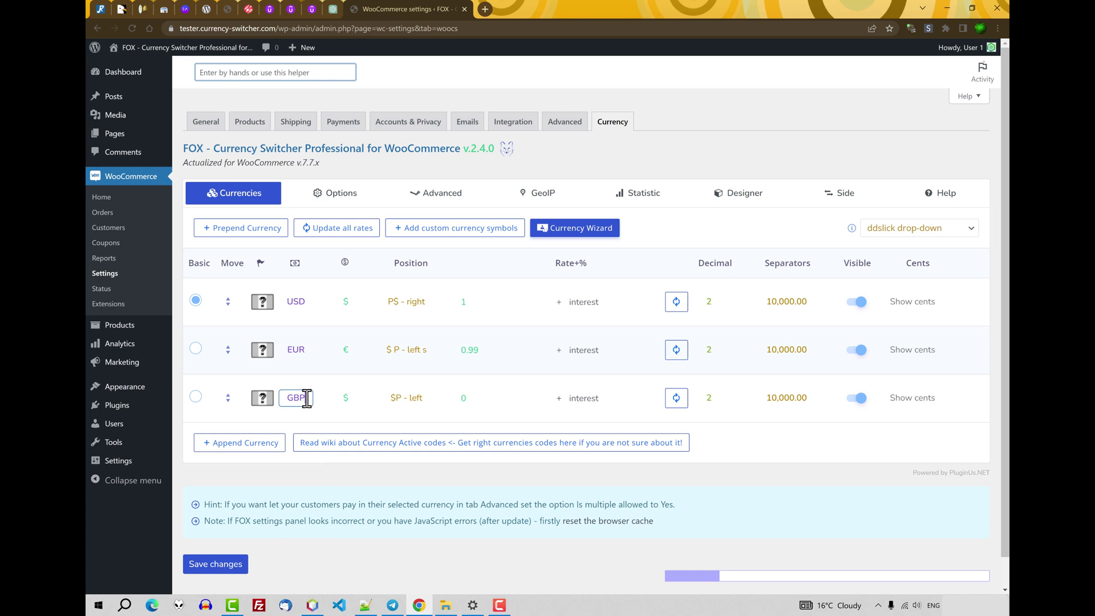
{"action": "left_click", "coordinate": [492, 478]}
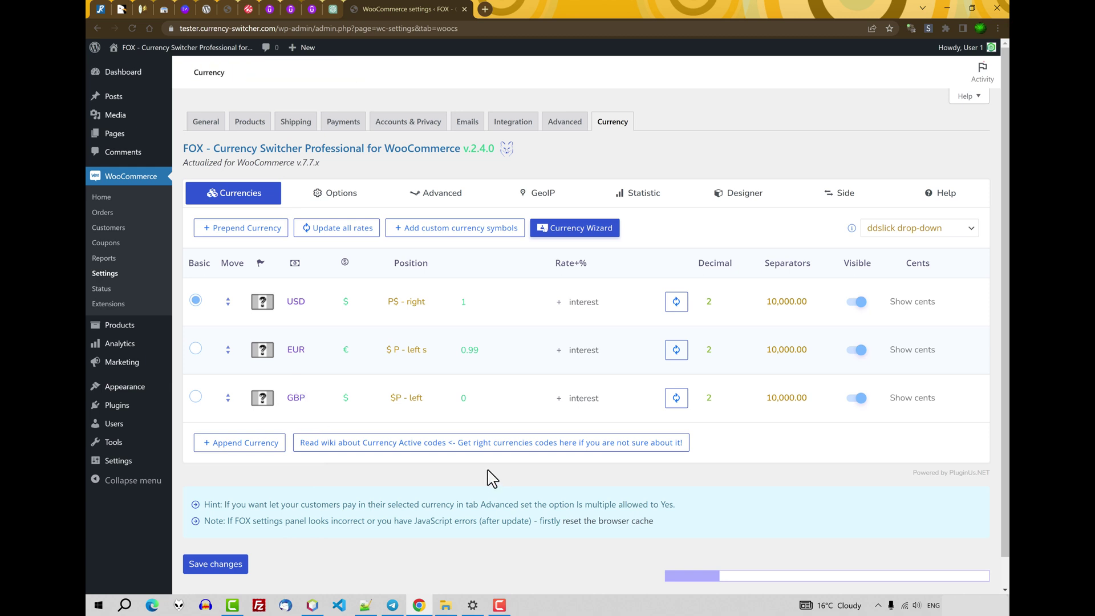
{"action": "left_click", "coordinate": [460, 445]}
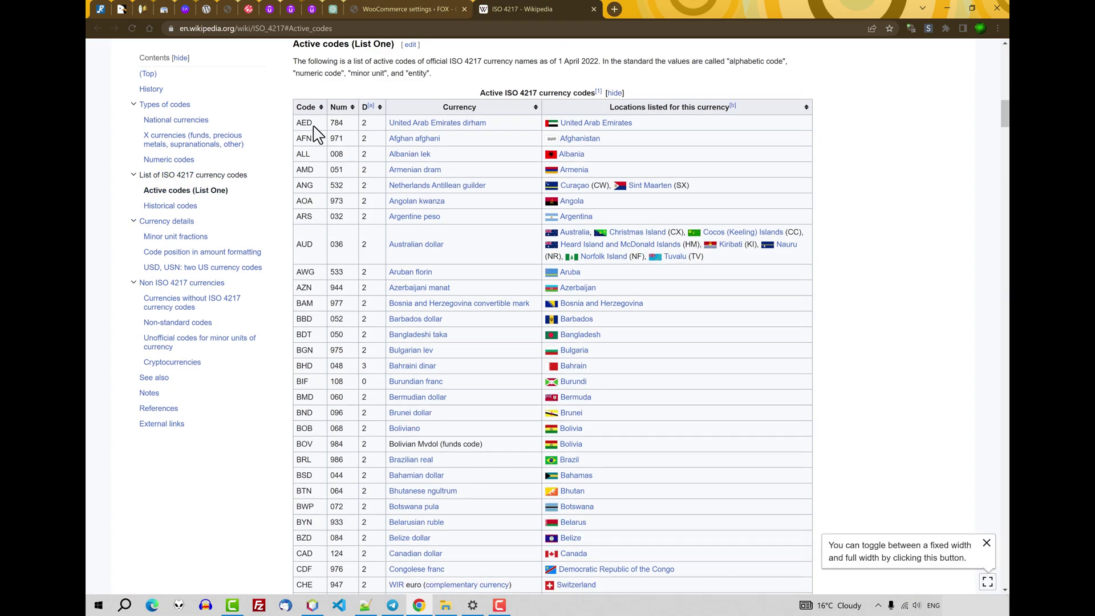
{"action": "double_click", "coordinate": [304, 154]}
{"action": "double_click", "coordinate": [304, 169]}
{"action": "right_click", "coordinate": [302, 170]}
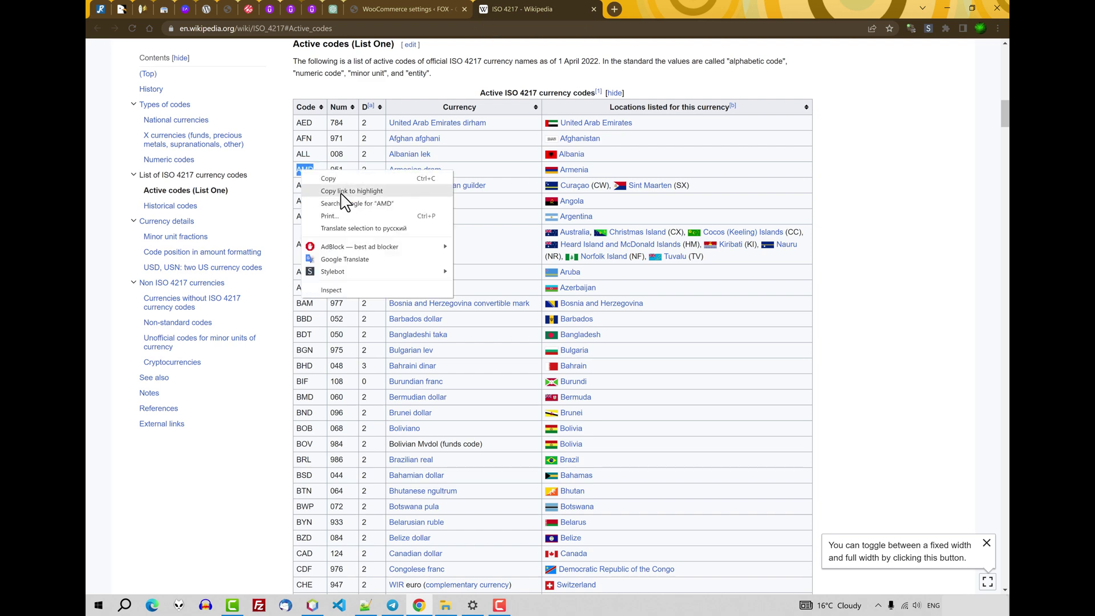
{"action": "left_click", "coordinate": [593, 8]}
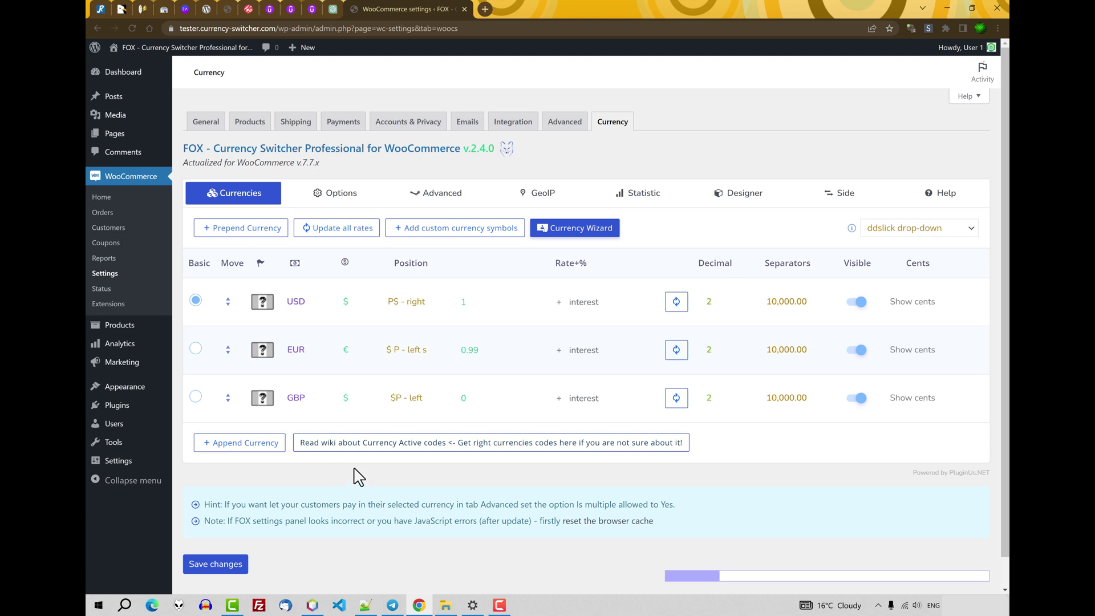
Give GBP the £ symbol and P$ - right position, and fetch its 0.80410999059677 rate
{"action": "left_click", "coordinate": [345, 400]}
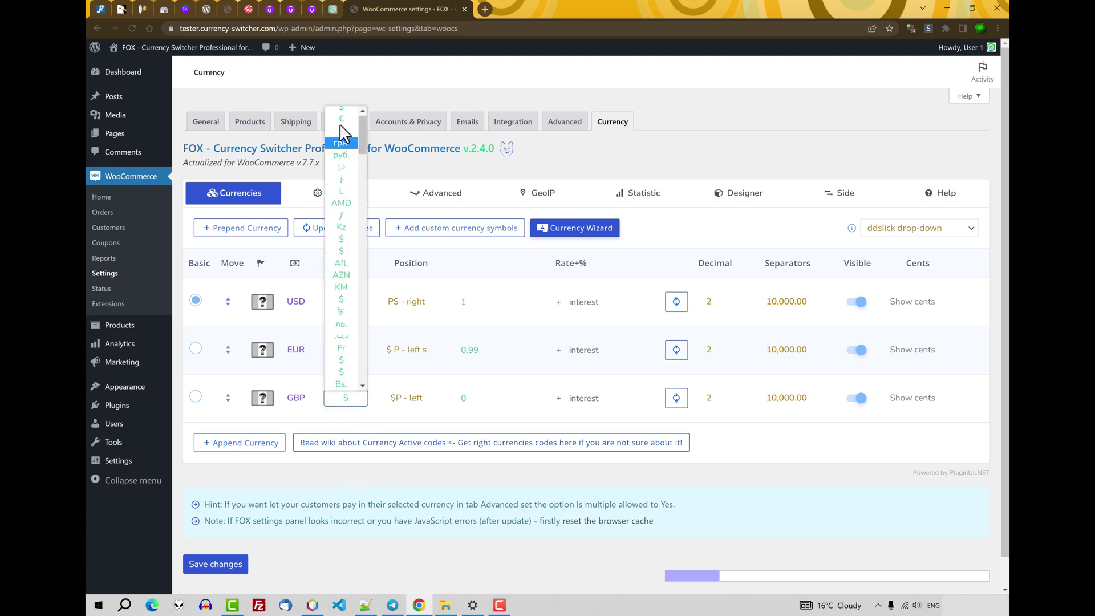
{"action": "left_click", "coordinate": [341, 122]}
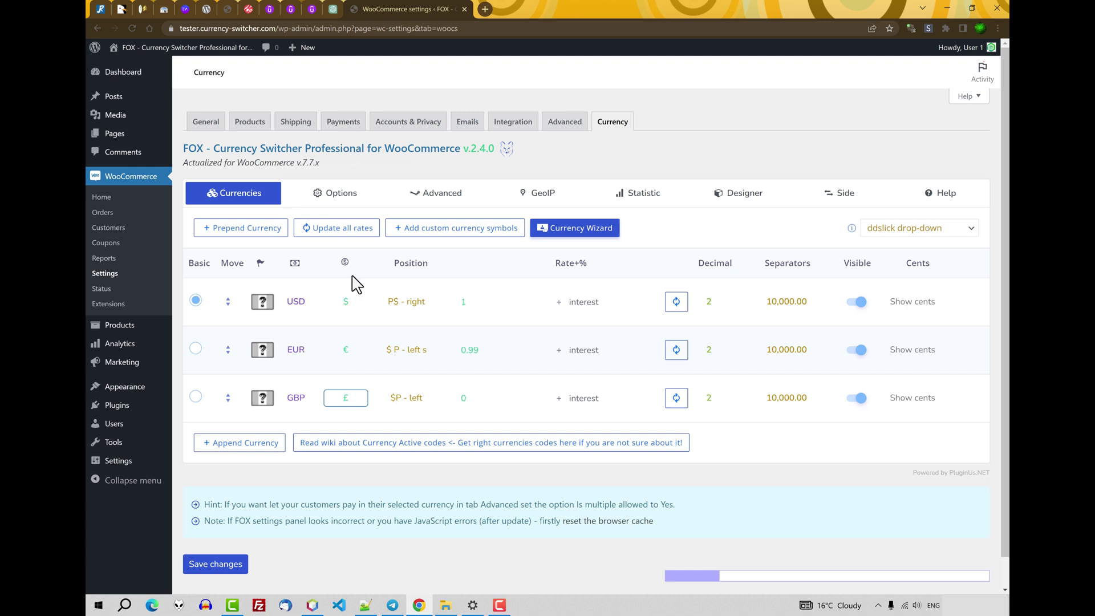
{"action": "left_click", "coordinate": [414, 399]}
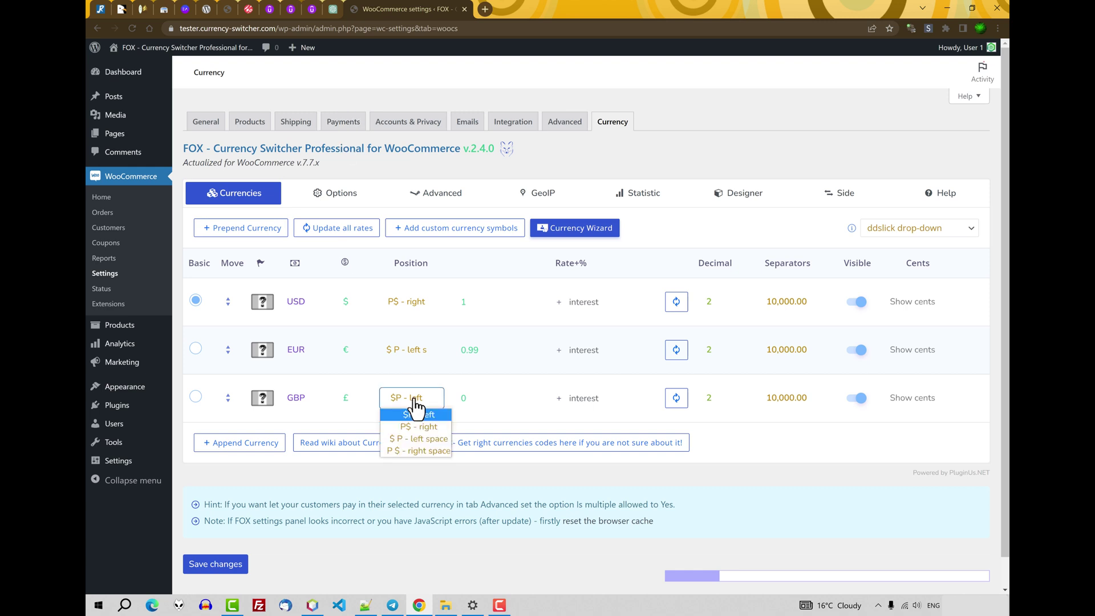
{"action": "left_click", "coordinate": [425, 428]}
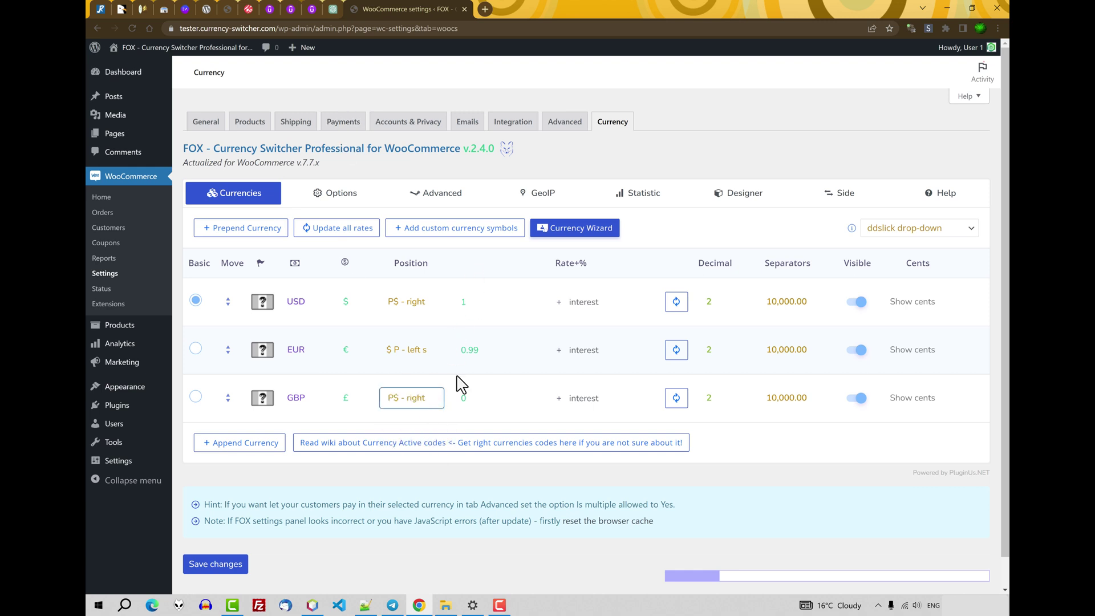
{"action": "left_click", "coordinate": [475, 398]}
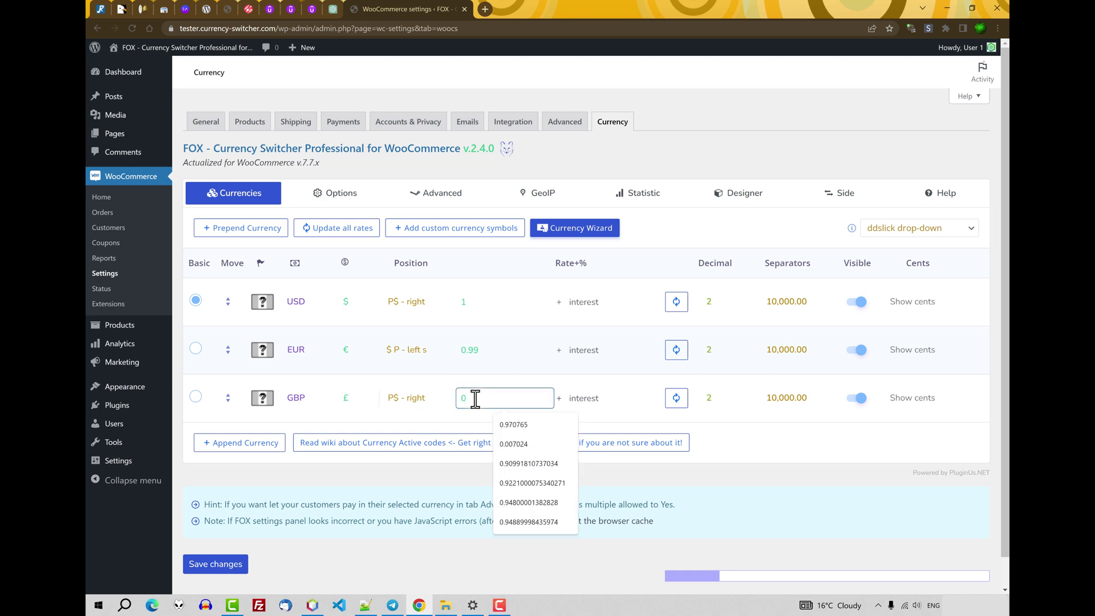
{"action": "type", "text": ".8"}
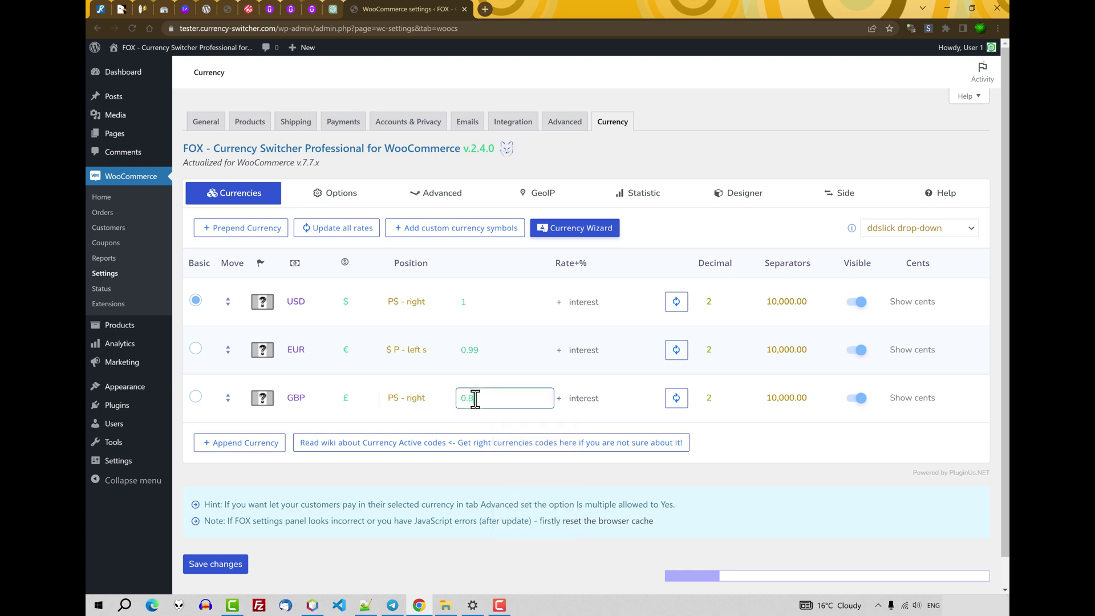
{"action": "left_click", "coordinate": [677, 401]}
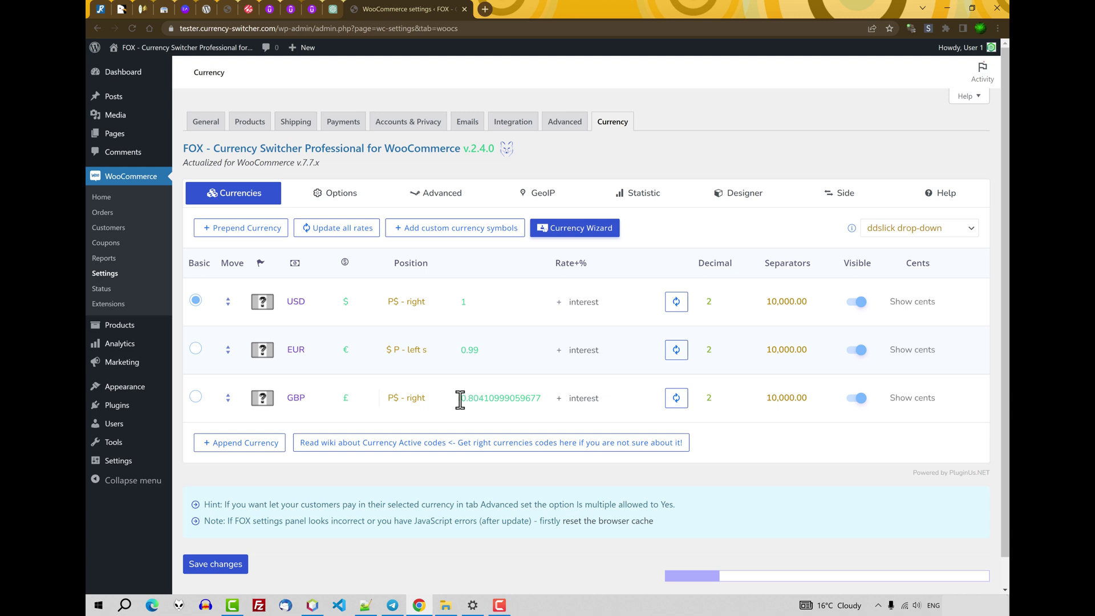
{"action": "left_click", "coordinate": [336, 211]}
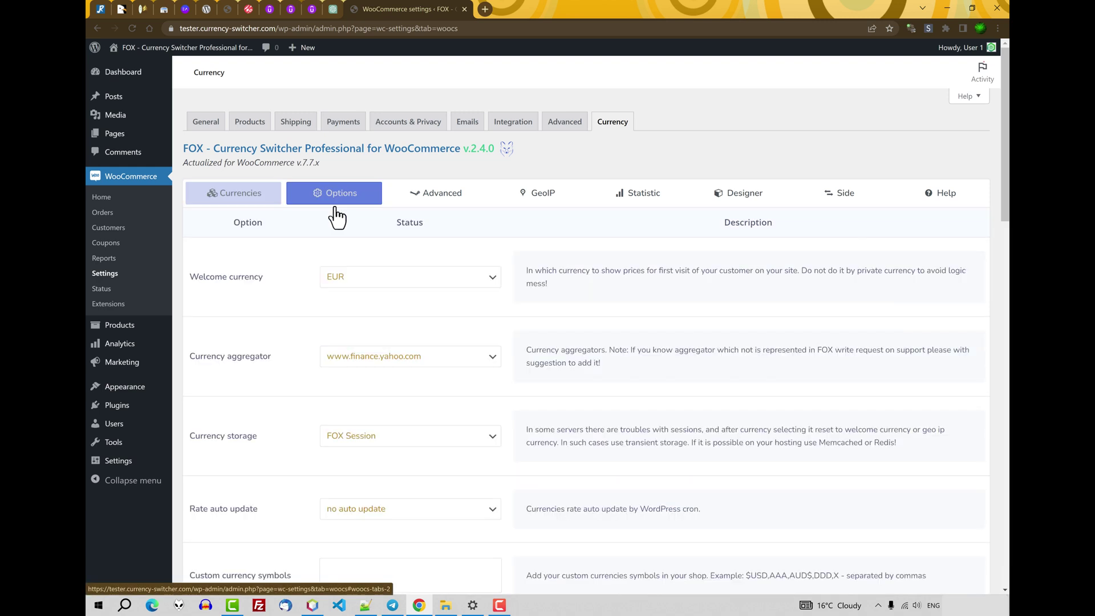
{"action": "left_click", "coordinate": [407, 358]}
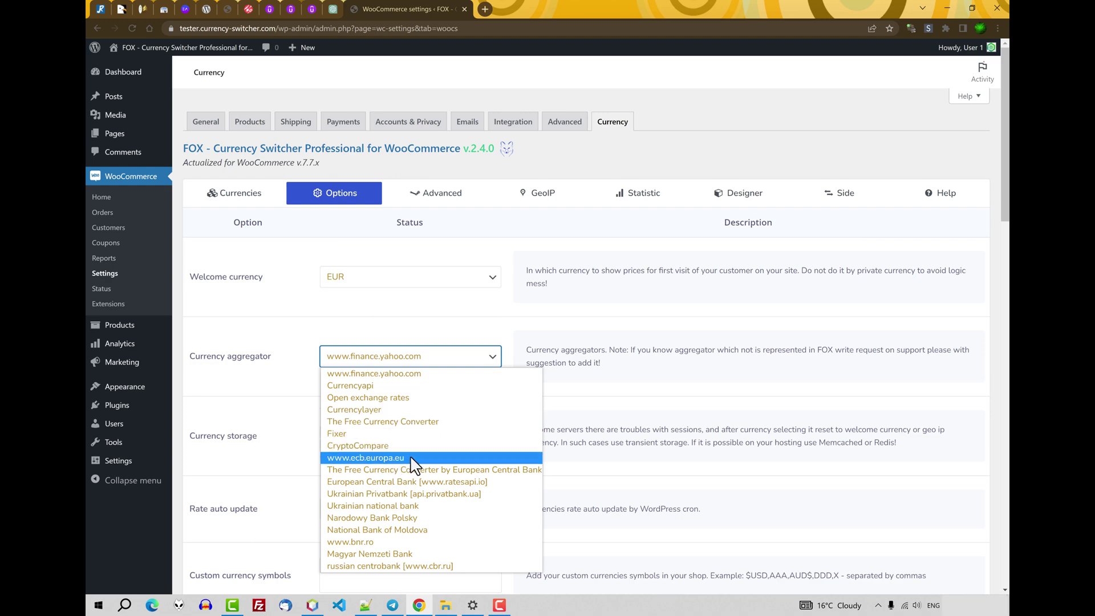
{"action": "left_click", "coordinate": [378, 387]}
{"action": "scroll", "coordinate": [354, 456], "scroll_direction": "down", "scroll_amount": 15}
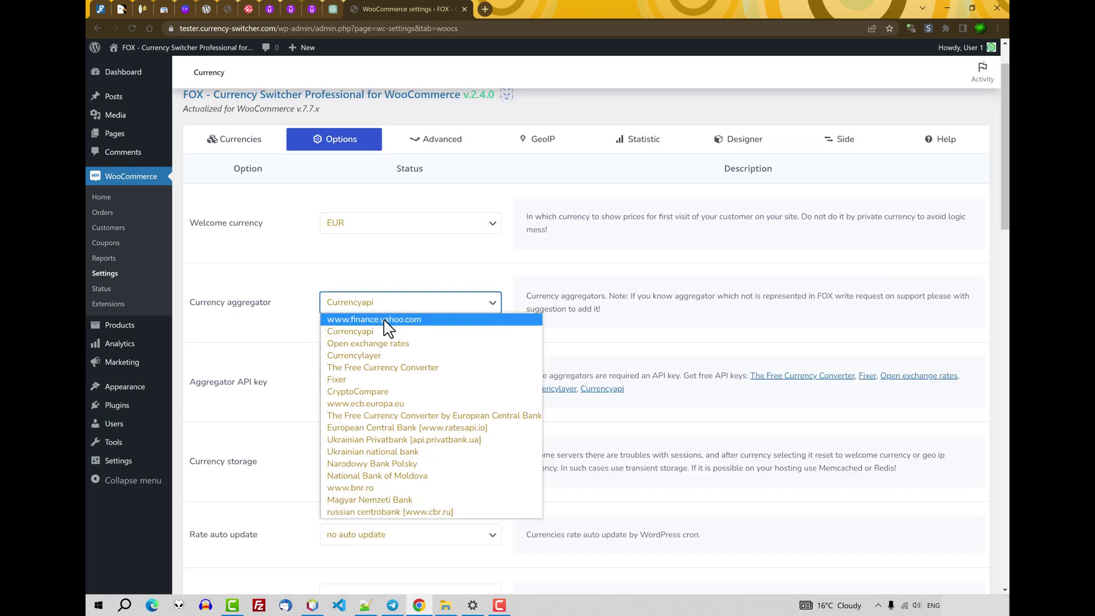
{"action": "left_click", "coordinate": [385, 320]}
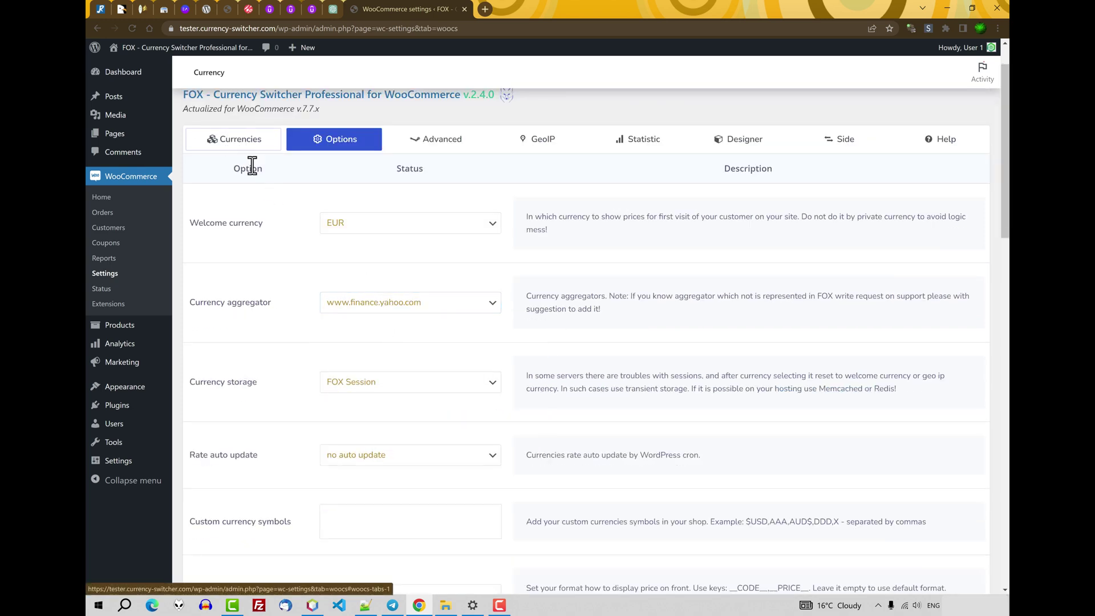
{"action": "left_click", "coordinate": [239, 144]}
Set GBP's interest to 0.15 and its separators to 10.000,00
{"action": "left_click", "coordinate": [584, 367]}
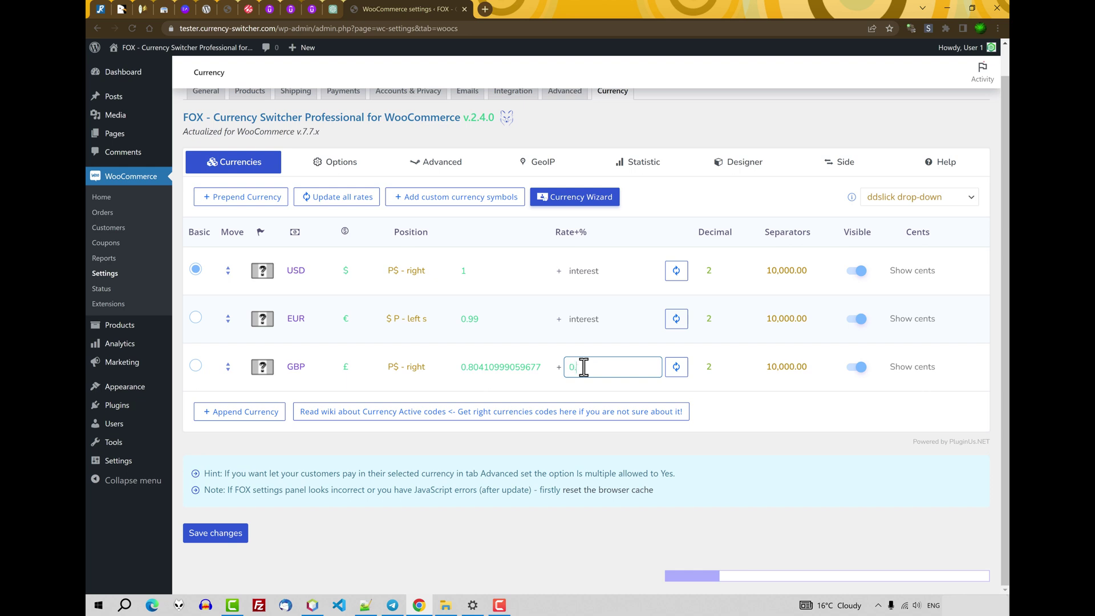
{"action": "left_click_drag", "start_coordinate": [597, 368], "coordinate": [491, 368]}
{"action": "left_click", "coordinate": [786, 368]}
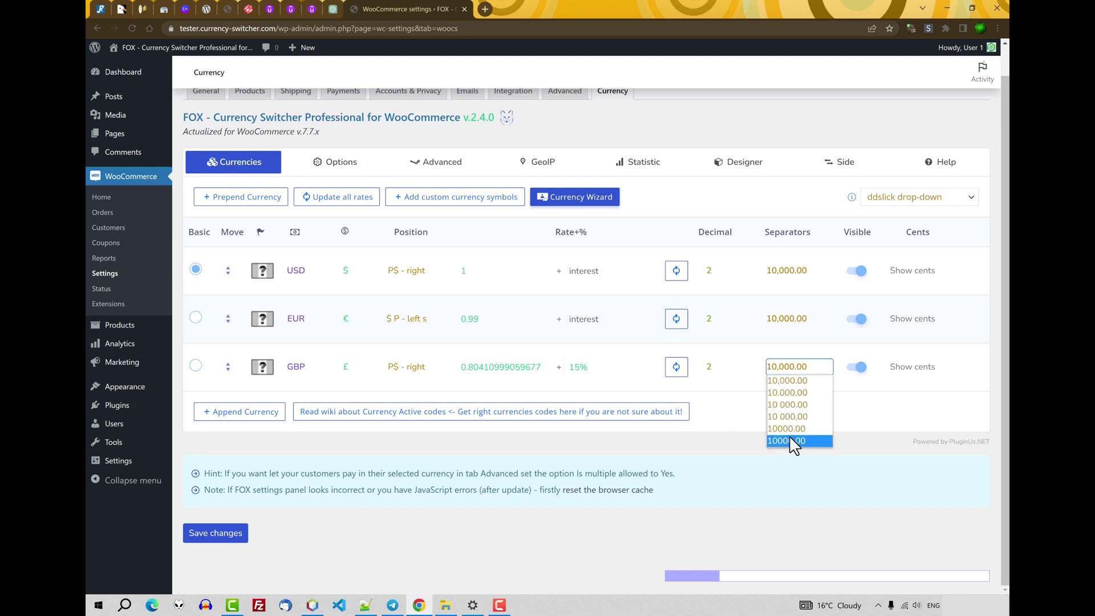
{"action": "left_click", "coordinate": [821, 393]}
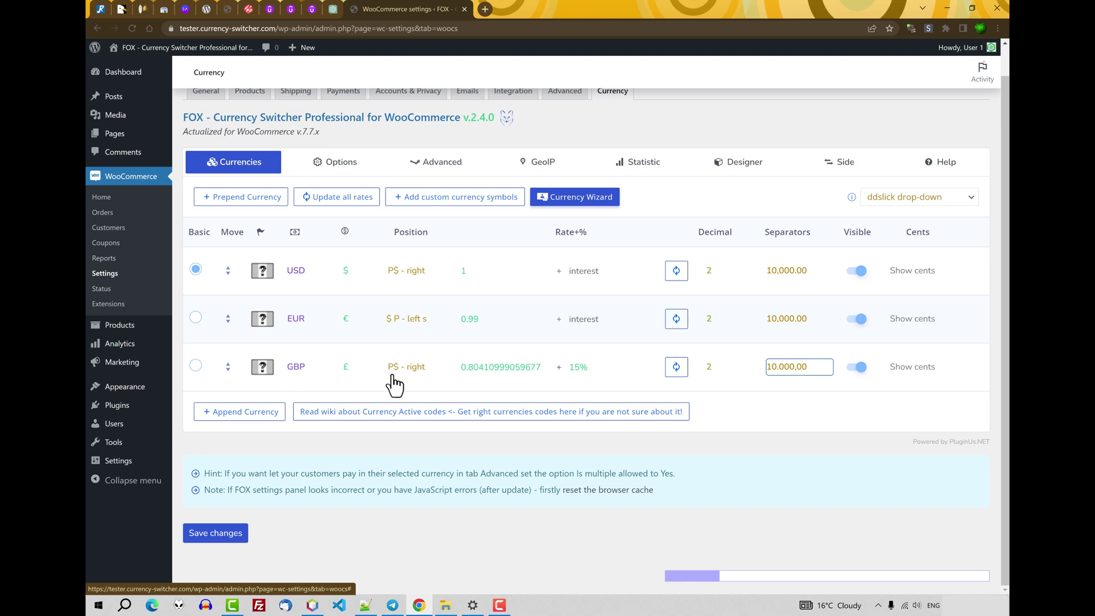
{"action": "left_click", "coordinate": [863, 575]}
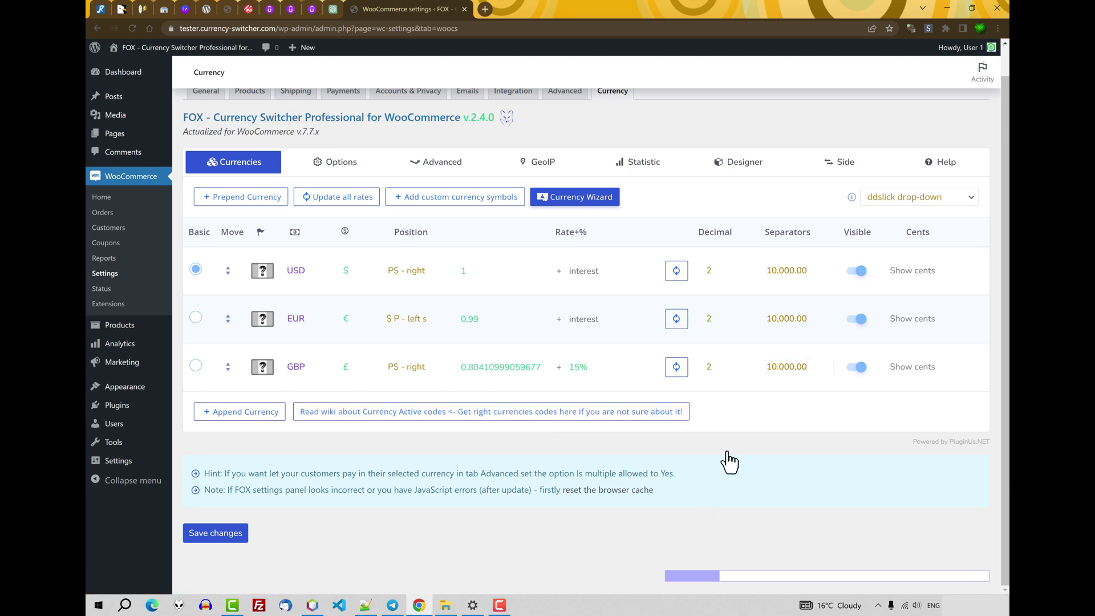
{"action": "scroll", "coordinate": [742, 400], "scroll_direction": "right", "scroll_amount": 3}
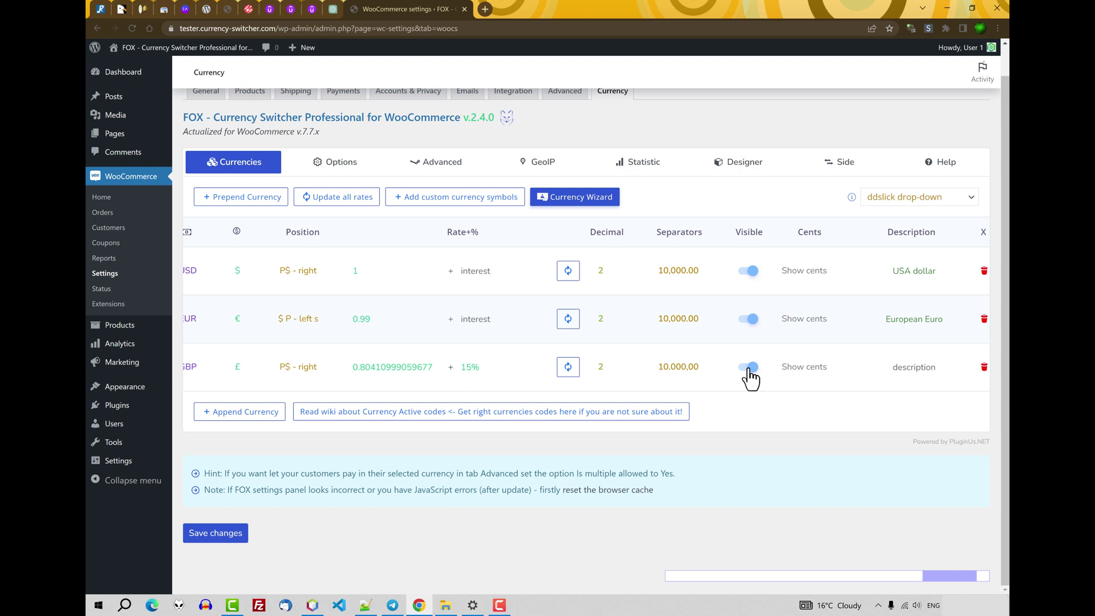
Enter 'Great Britain Pound' as GBP's description and save the currency settings
{"action": "left_click", "coordinate": [782, 367]}
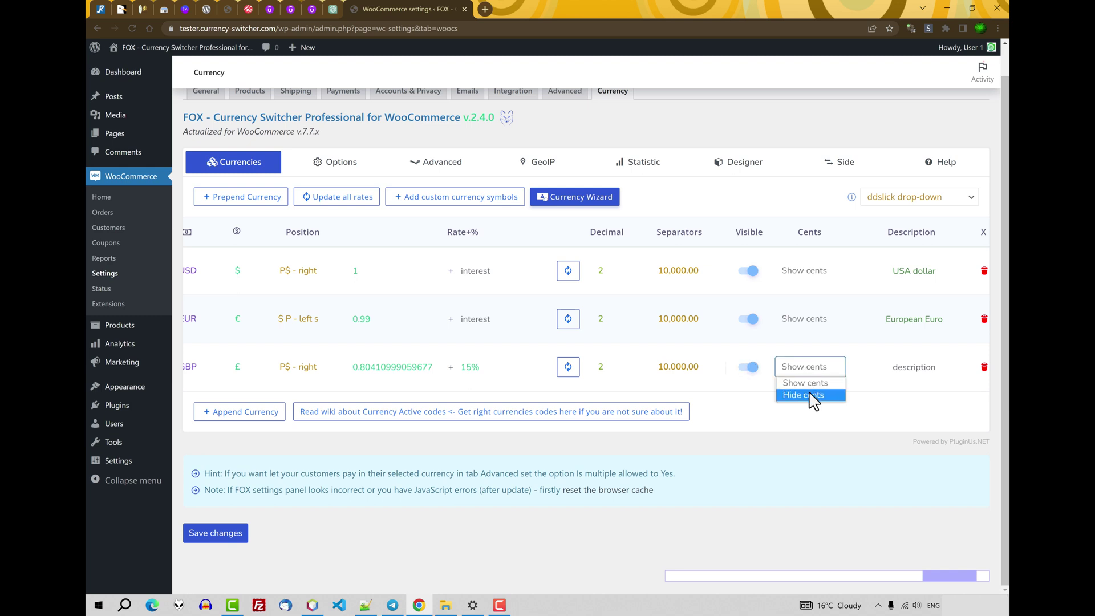
{"action": "left_click", "coordinate": [898, 367]}
{"action": "left_click", "coordinate": [898, 368]}
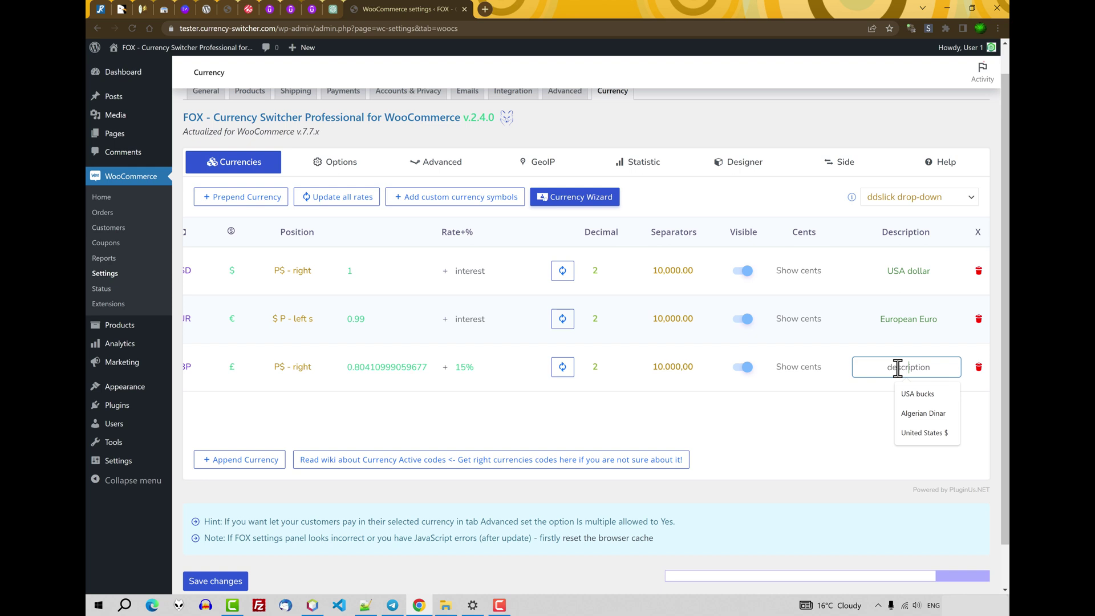
{"action": "type", "text": "Great Britain Pound"}
{"action": "triple_click", "coordinate": [893, 440]}
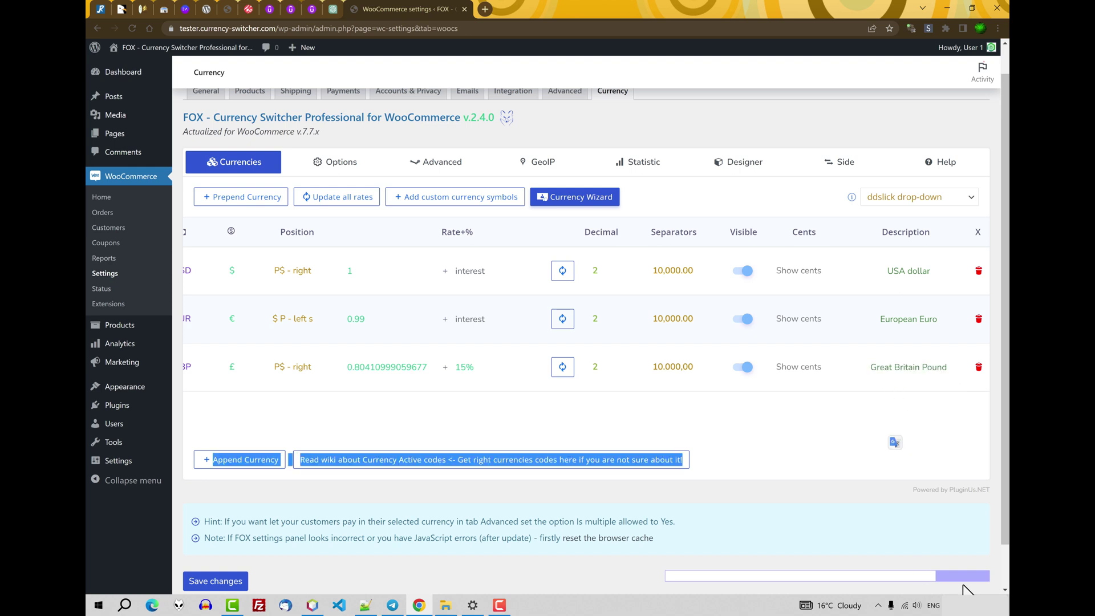
{"action": "left_click_drag", "start_coordinate": [964, 577], "coordinate": [693, 577]}
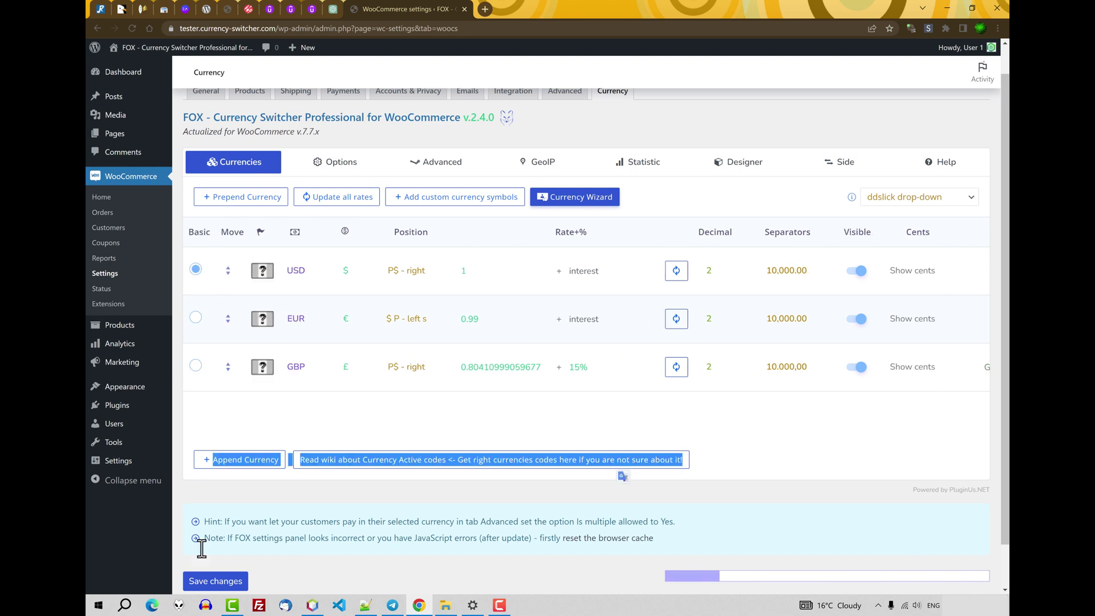
{"action": "left_click", "coordinate": [231, 581]}
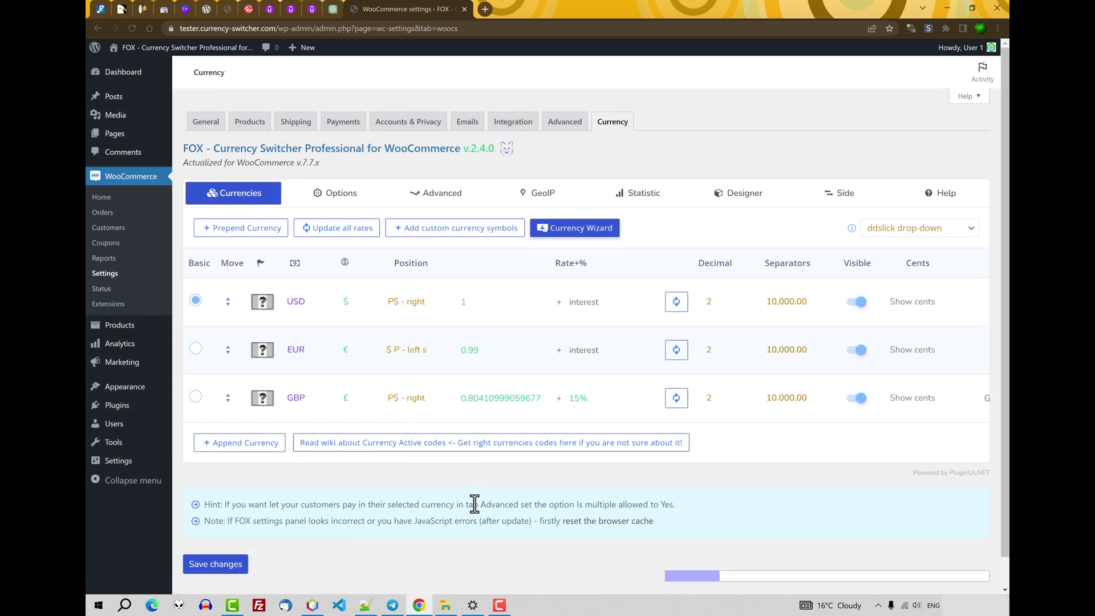
Assign the US flag image to USD from the Media Library
{"action": "left_click", "coordinate": [263, 308]}
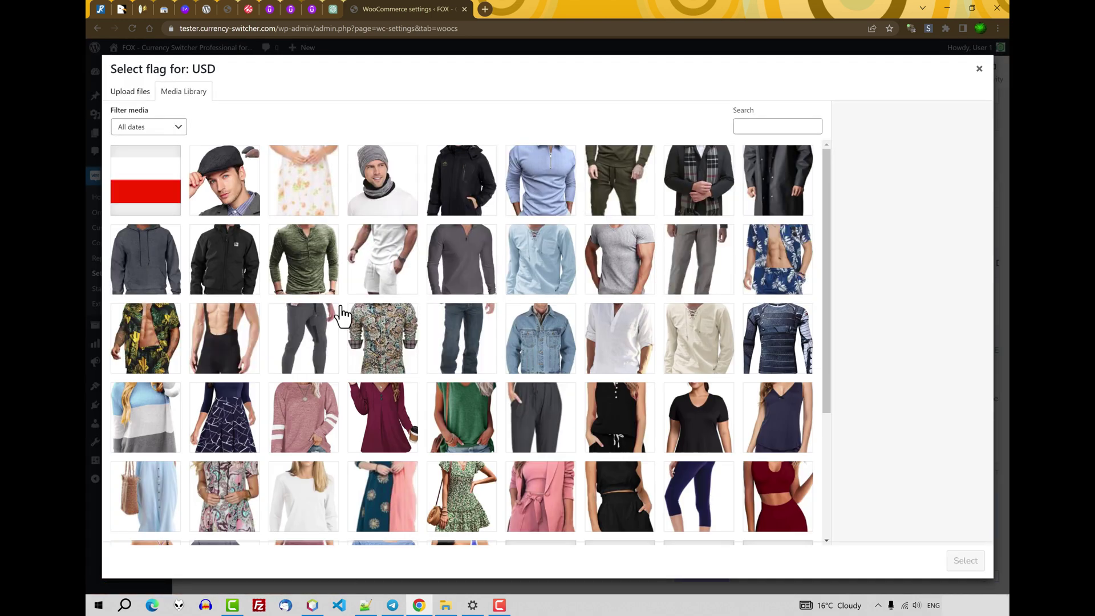
{"action": "scroll", "coordinate": [573, 398], "scroll_direction": "down", "scroll_amount": 4}
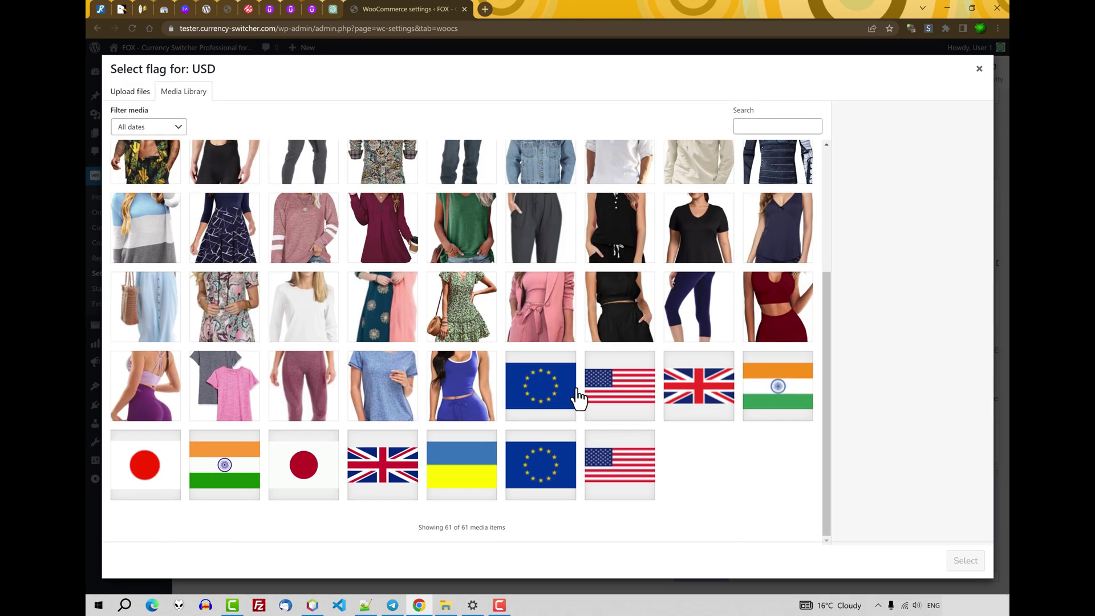
{"action": "left_click", "coordinate": [627, 400]}
{"action": "left_click", "coordinate": [976, 566]}
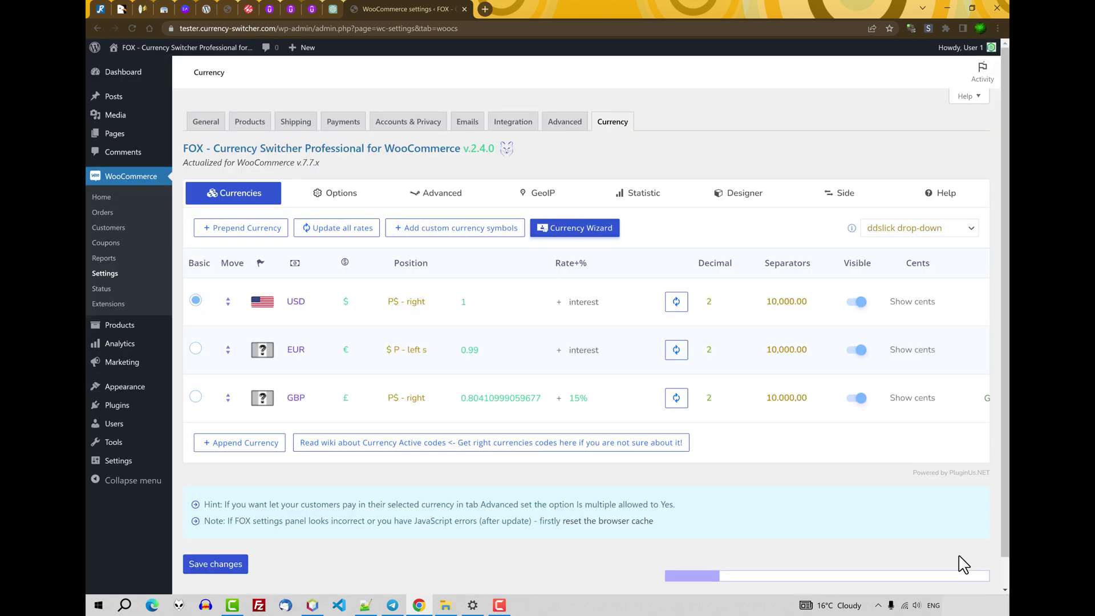
Assign the EU flag to EUR and save the currencies
{"action": "left_click", "coordinate": [262, 358]}
{"action": "scroll", "coordinate": [651, 501], "scroll_direction": "down", "scroll_amount": 5}
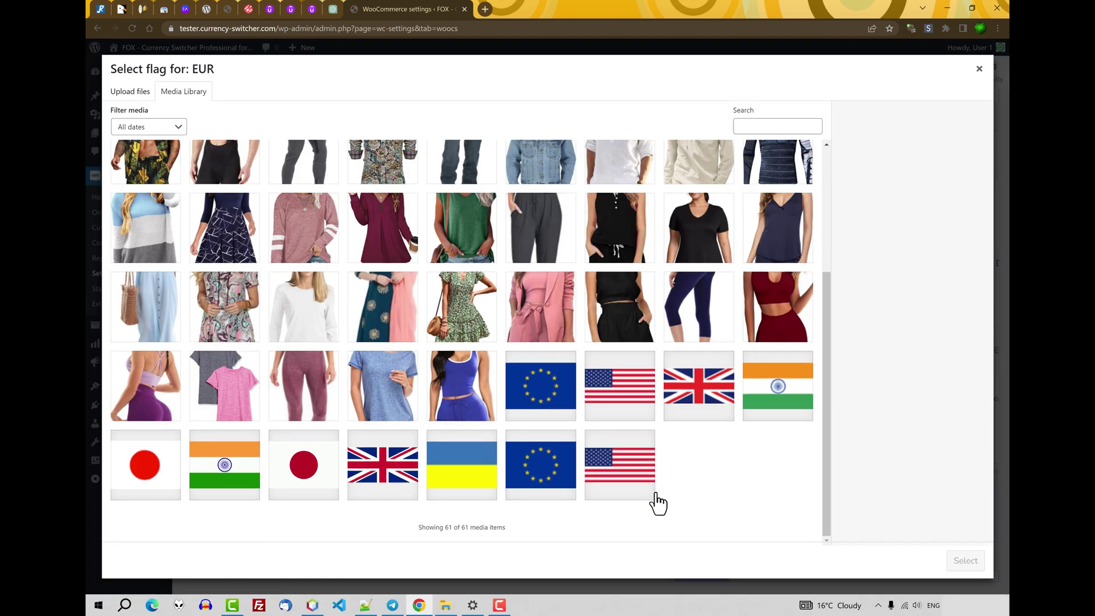
{"action": "left_click", "coordinate": [536, 469]}
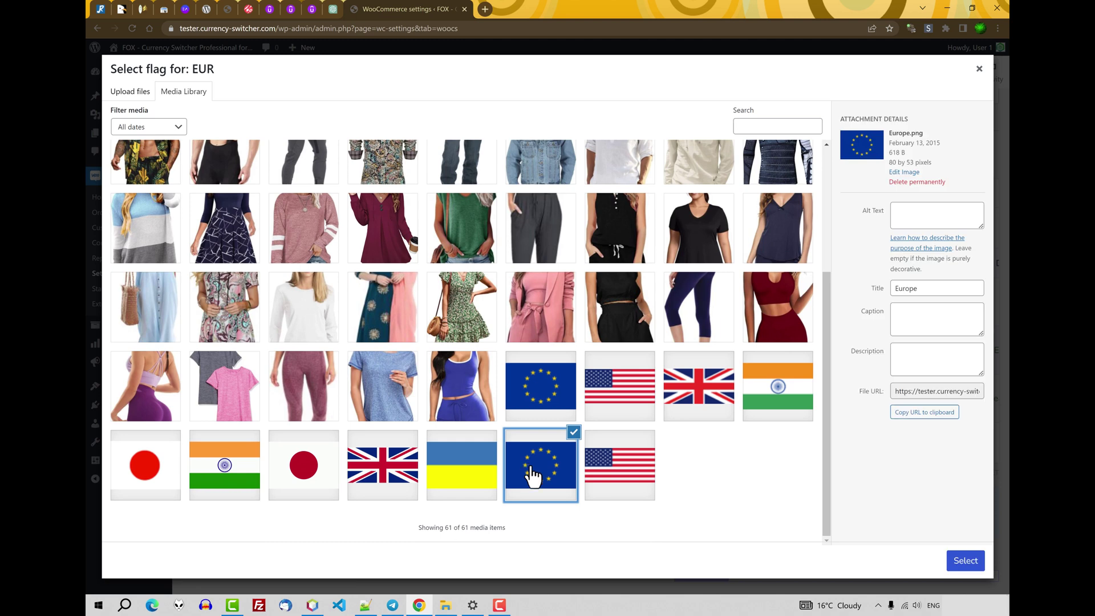
{"action": "left_click", "coordinate": [540, 392]}
{"action": "left_click", "coordinate": [217, 564]}
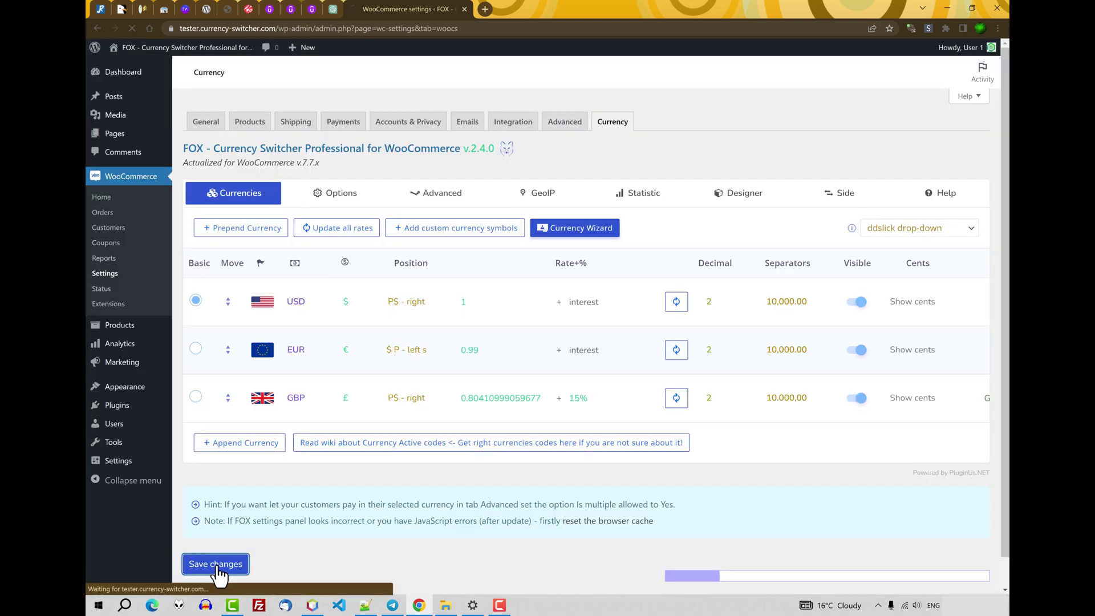
{"action": "left_click", "coordinate": [494, 445]}
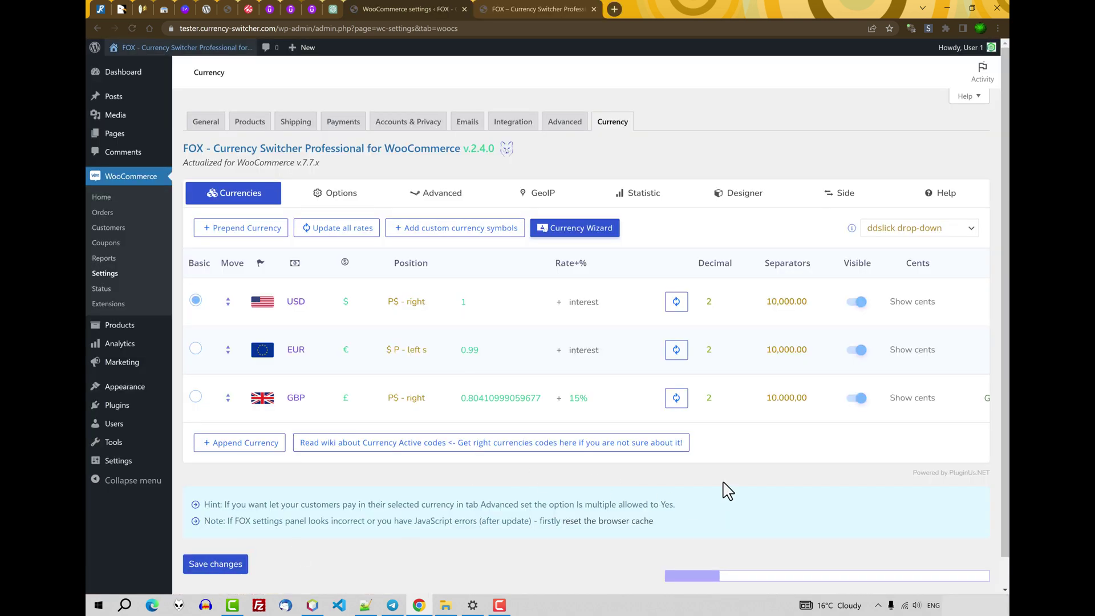
{"action": "left_click", "coordinate": [528, 9]}
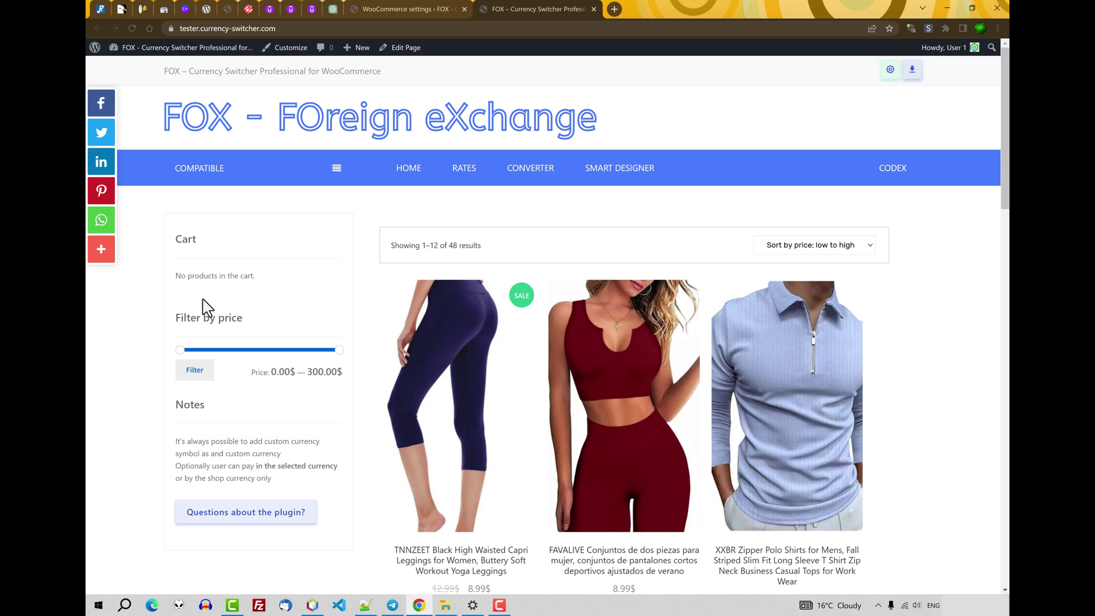
{"action": "left_click", "coordinate": [398, 7]}
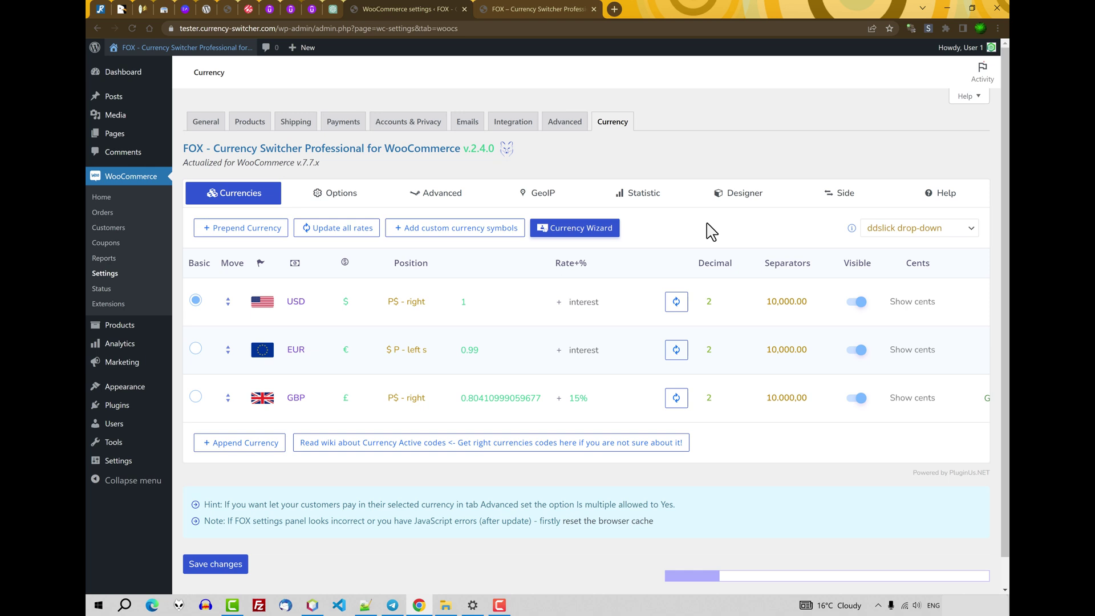
Enable the side currency switcher and save its settings
{"action": "left_click", "coordinate": [828, 199]}
{"action": "left_click", "coordinate": [489, 308]}
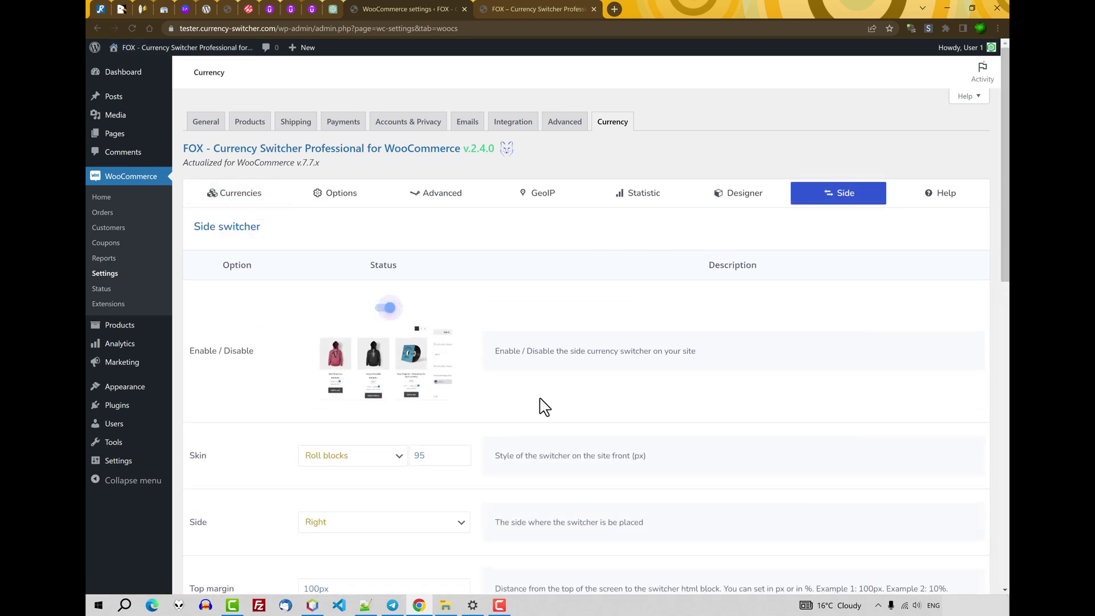
{"action": "scroll", "coordinate": [541, 431], "scroll_direction": "down", "scroll_amount": 1}
{"action": "scroll", "coordinate": [540, 432], "scroll_direction": "down", "scroll_amount": 12}
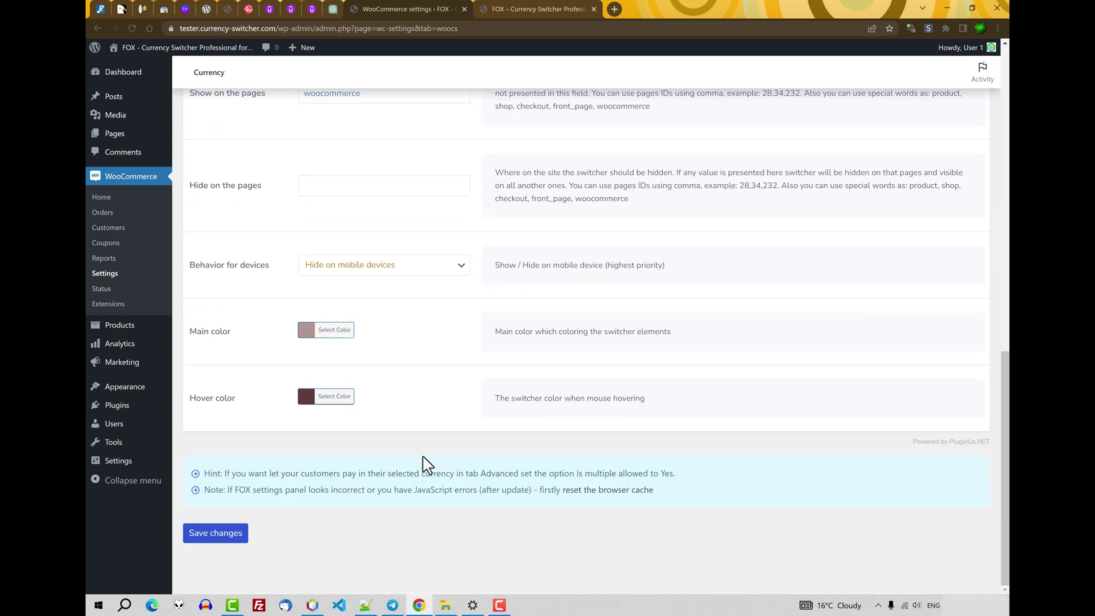
{"action": "left_click", "coordinate": [215, 537]}
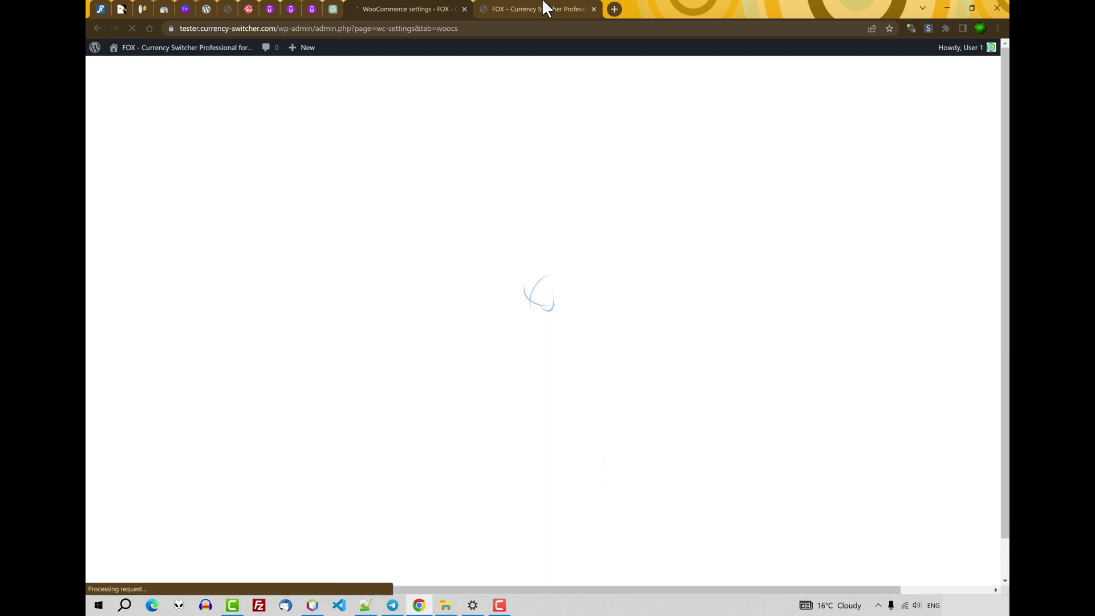
Reload the storefront and switch its prices to EUR with the side switcher
{"action": "left_click", "coordinate": [541, 9]}
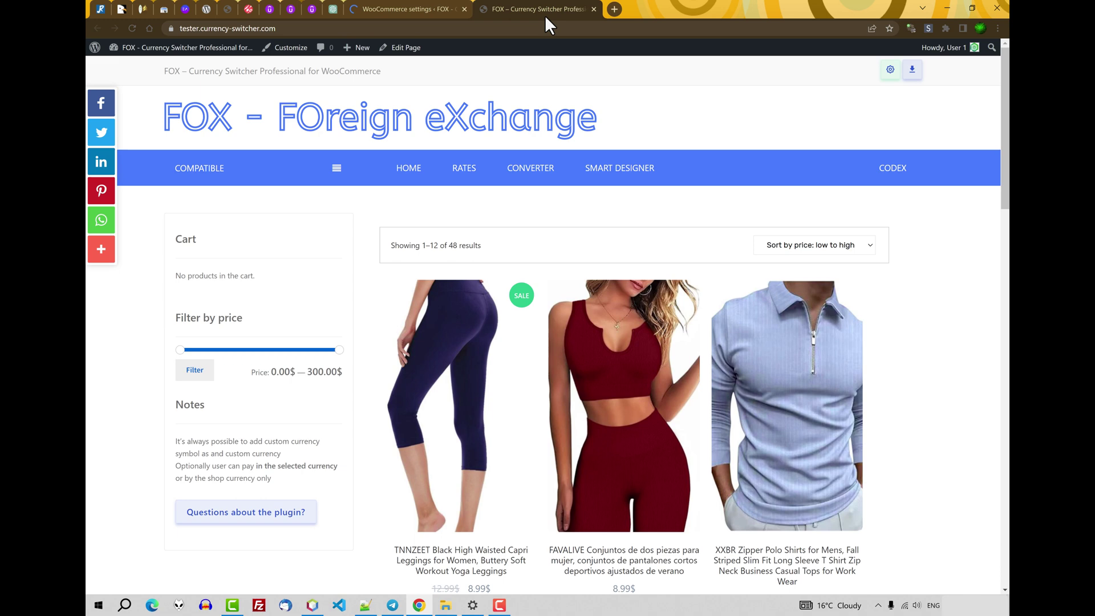
{"action": "key", "text": "F5"}
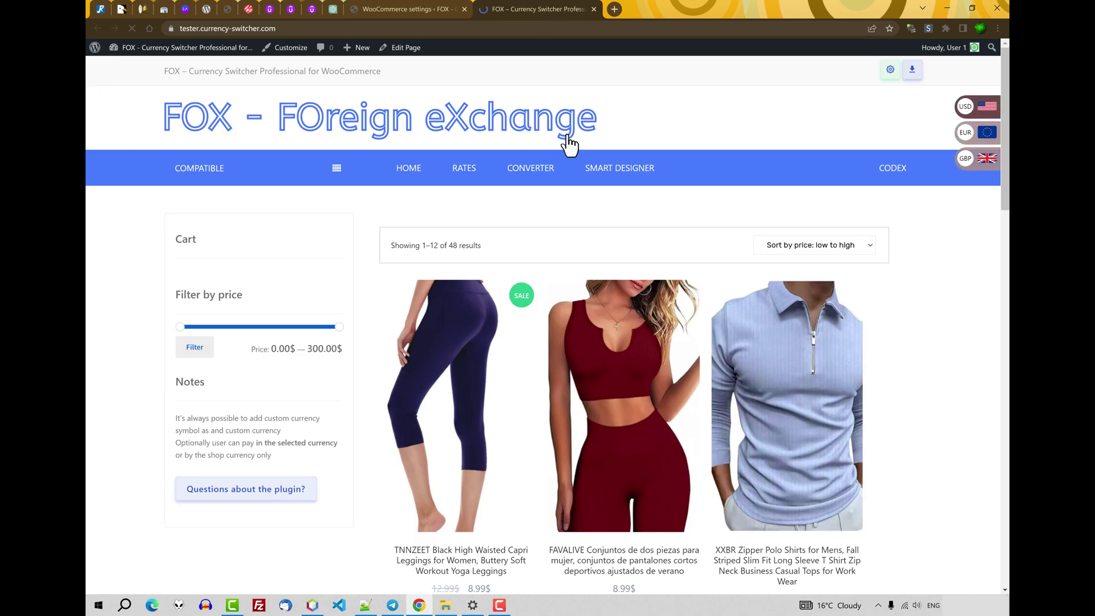
{"action": "left_click", "coordinate": [987, 133]}
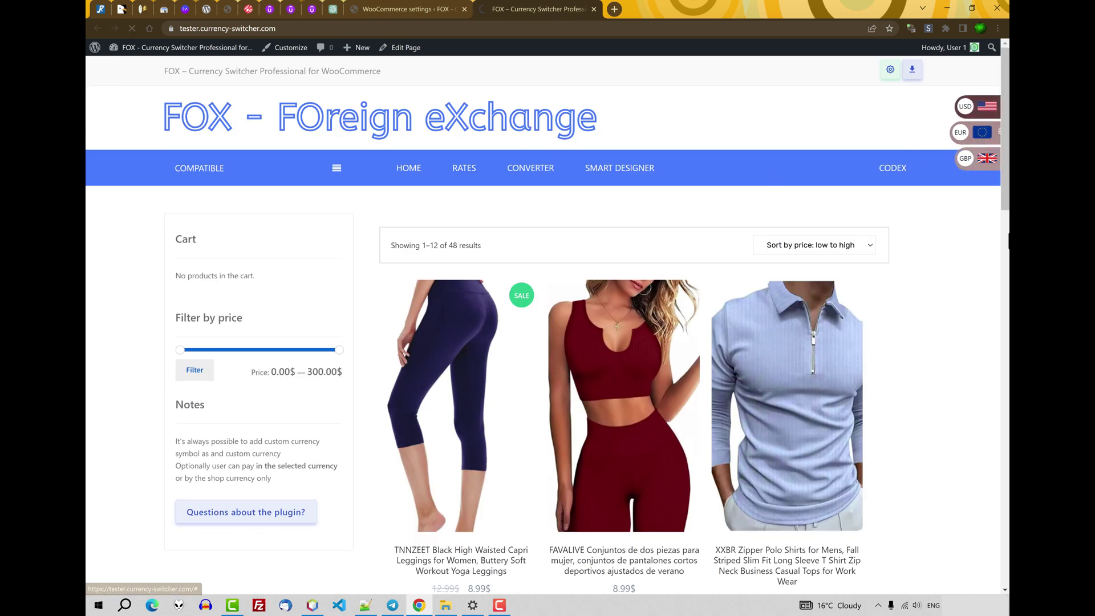
{"action": "key", "text": "ctrl+shift+Tab"}
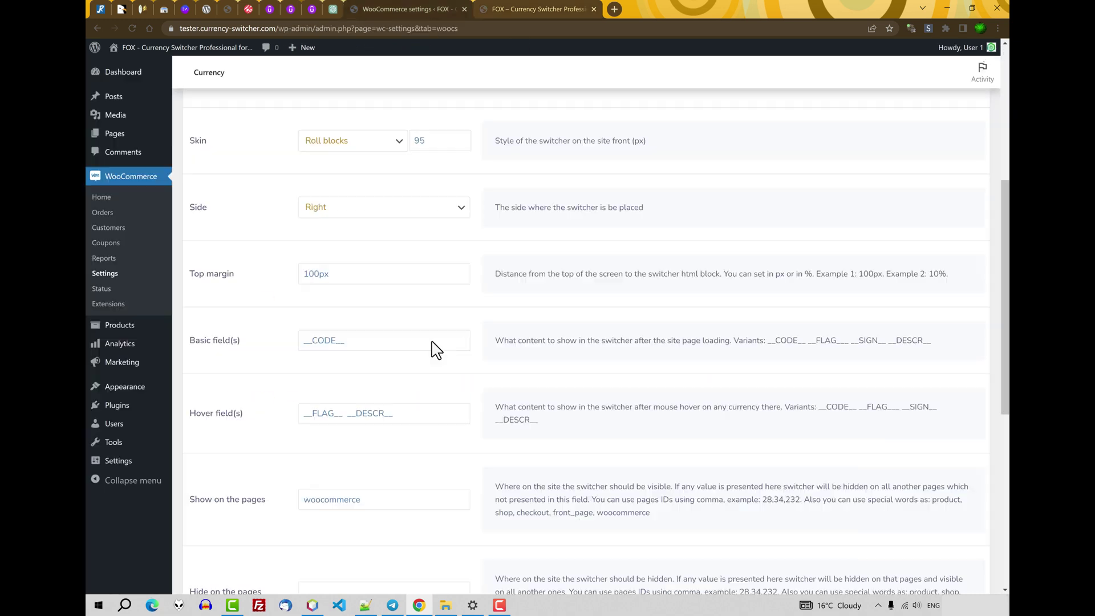
{"action": "left_click", "coordinate": [264, 214]}
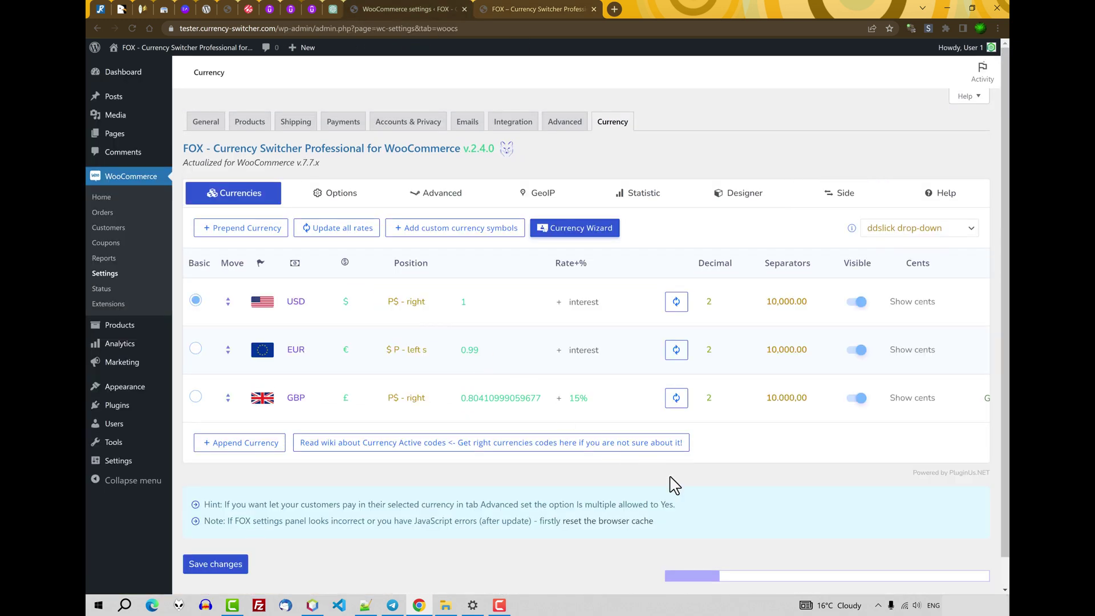
{"action": "left_click", "coordinate": [562, 9]}
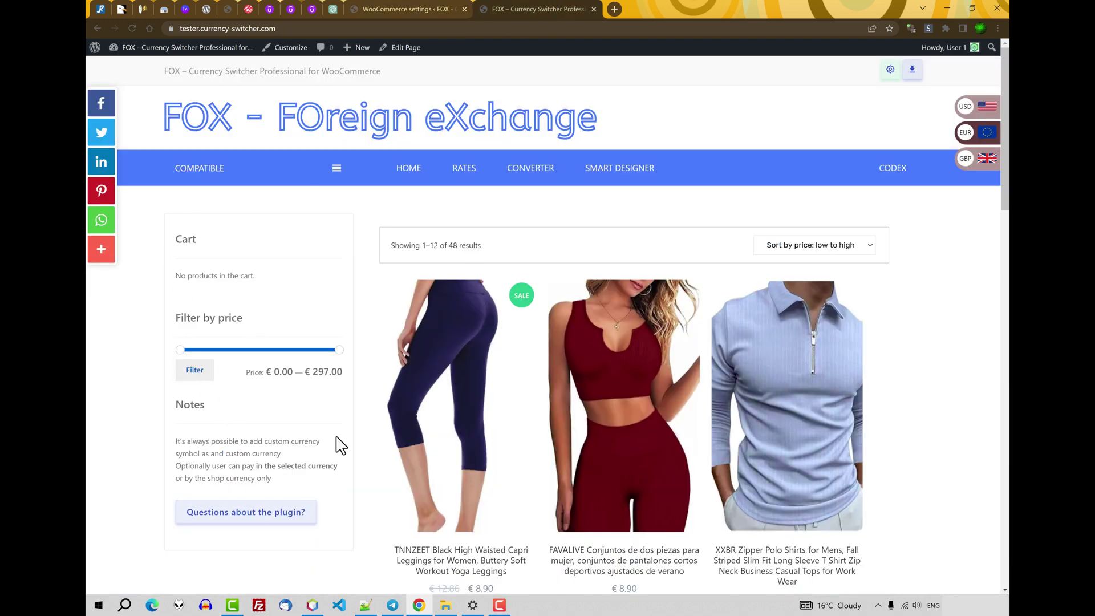
{"action": "left_click", "coordinate": [374, 9]}
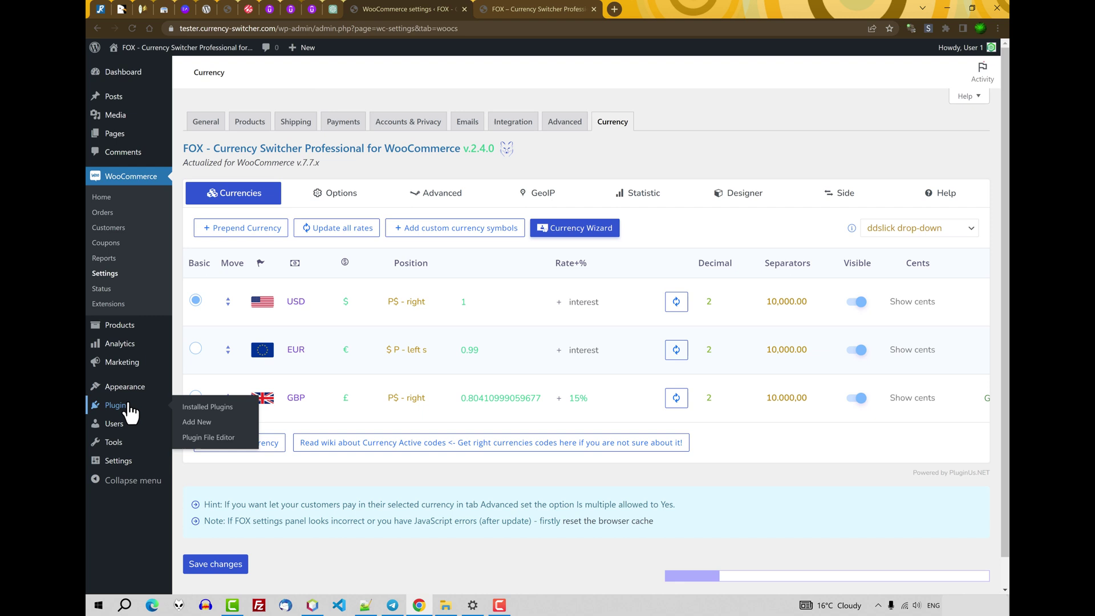
Insert the FOX Currency Switcher block, found by searching 'fox', into the Sidebar and update
{"action": "mouse_move", "coordinate": [131, 389]}
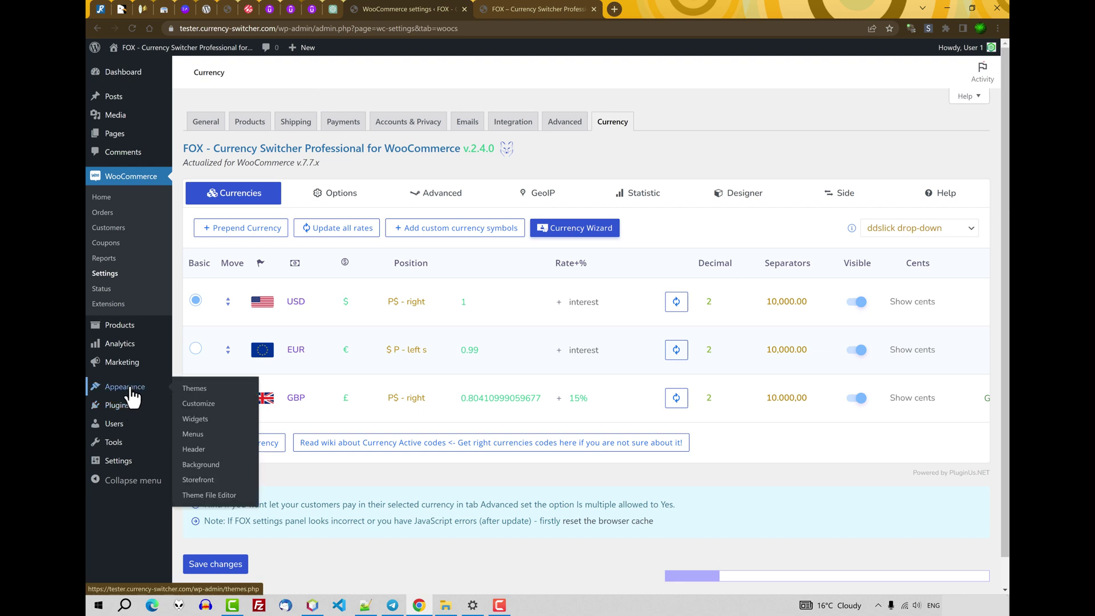
{"action": "left_click", "coordinate": [197, 418]}
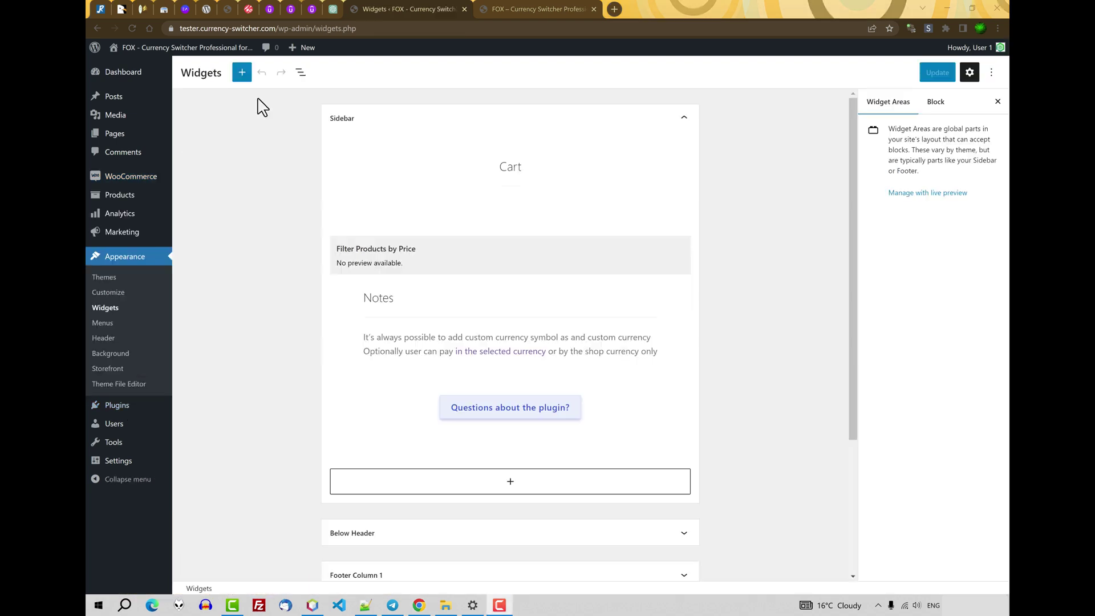
{"action": "left_click", "coordinate": [242, 75]}
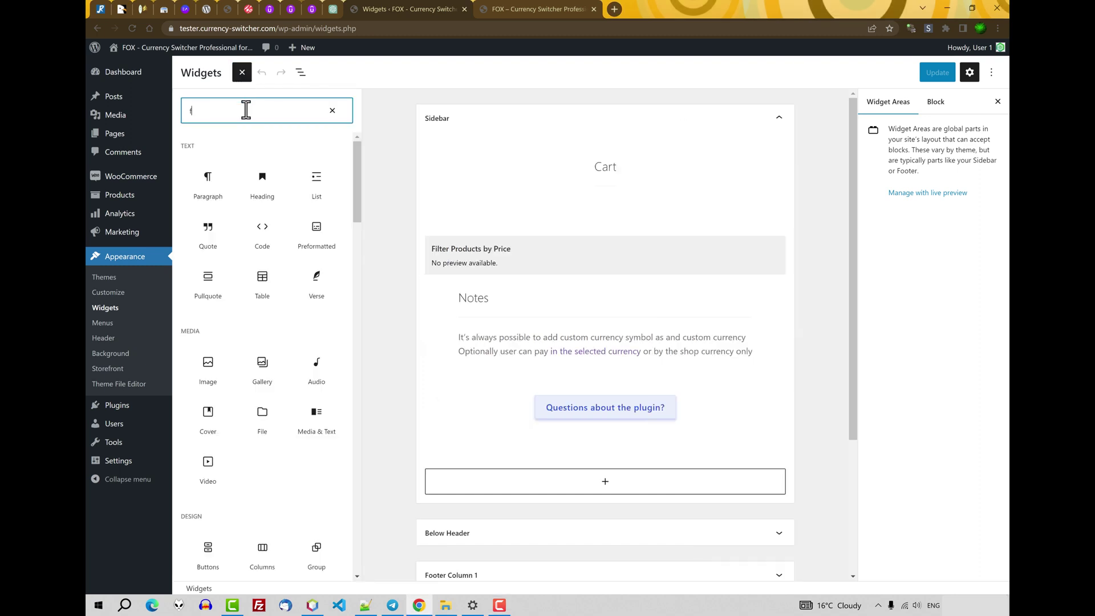
{"action": "type", "text": "fox"}
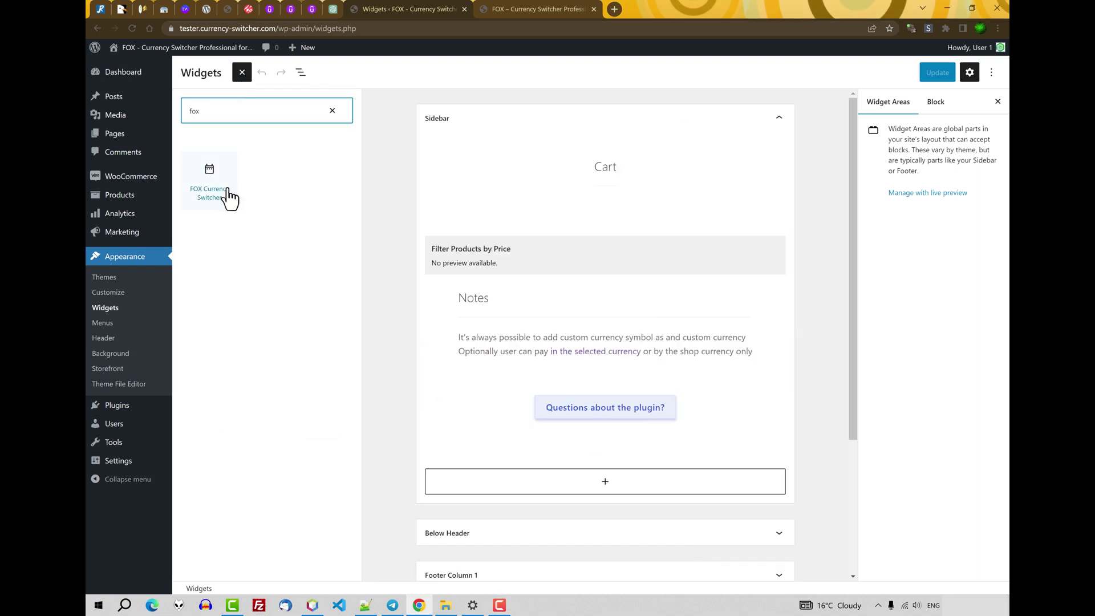
{"action": "left_click", "coordinate": [209, 171]}
{"action": "left_click", "coordinate": [933, 74]}
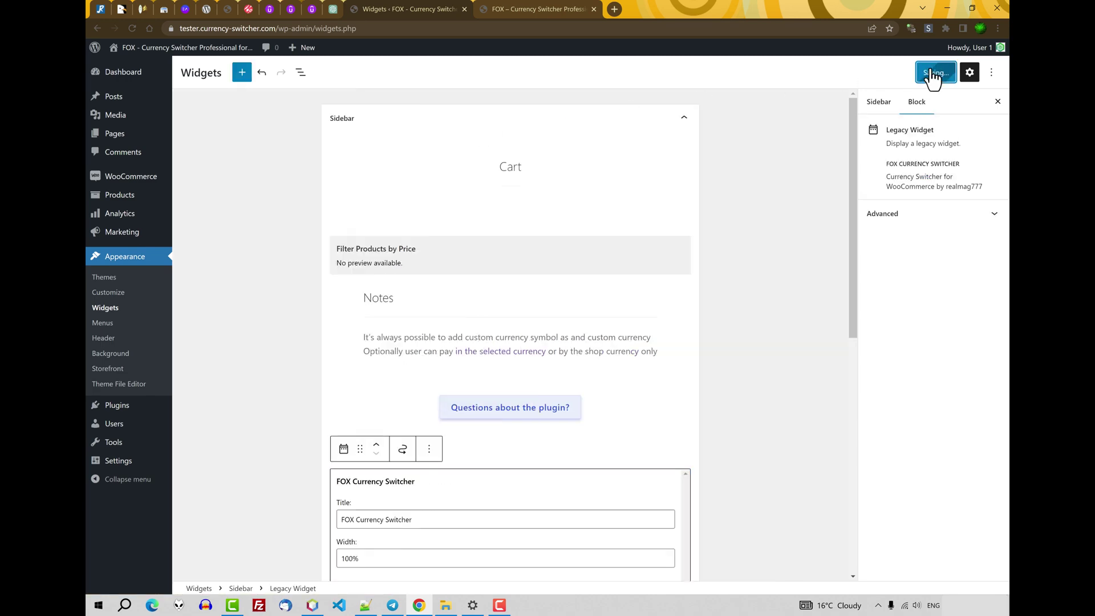
On the storefront, switch the sidebar widget's currency to GBP, then USD, then back to EUR
{"action": "left_click", "coordinate": [528, 8]}
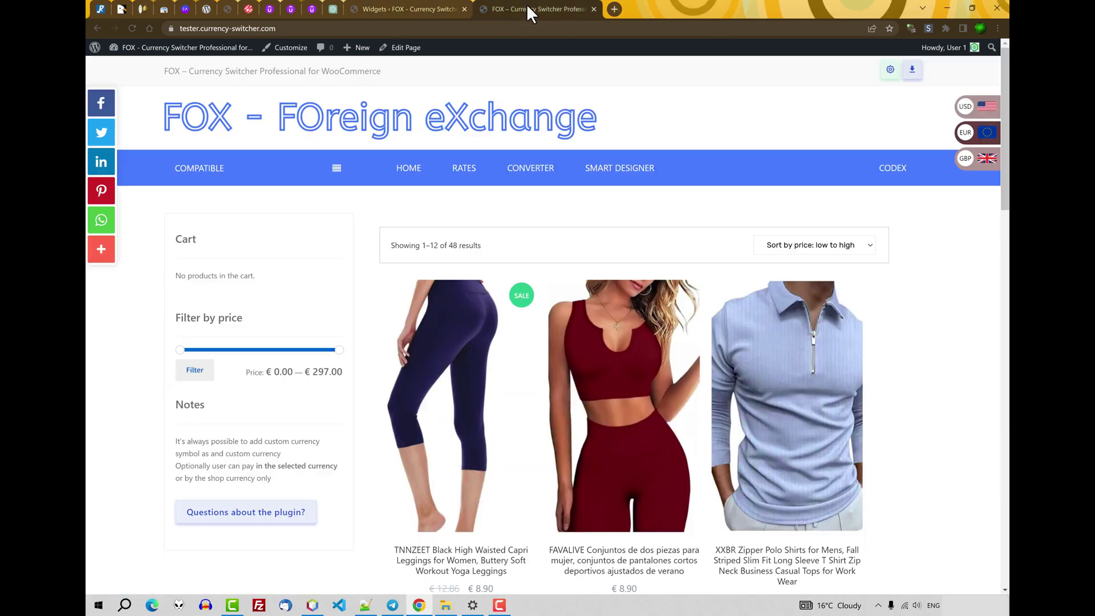
{"action": "left_click", "coordinate": [338, 121]}
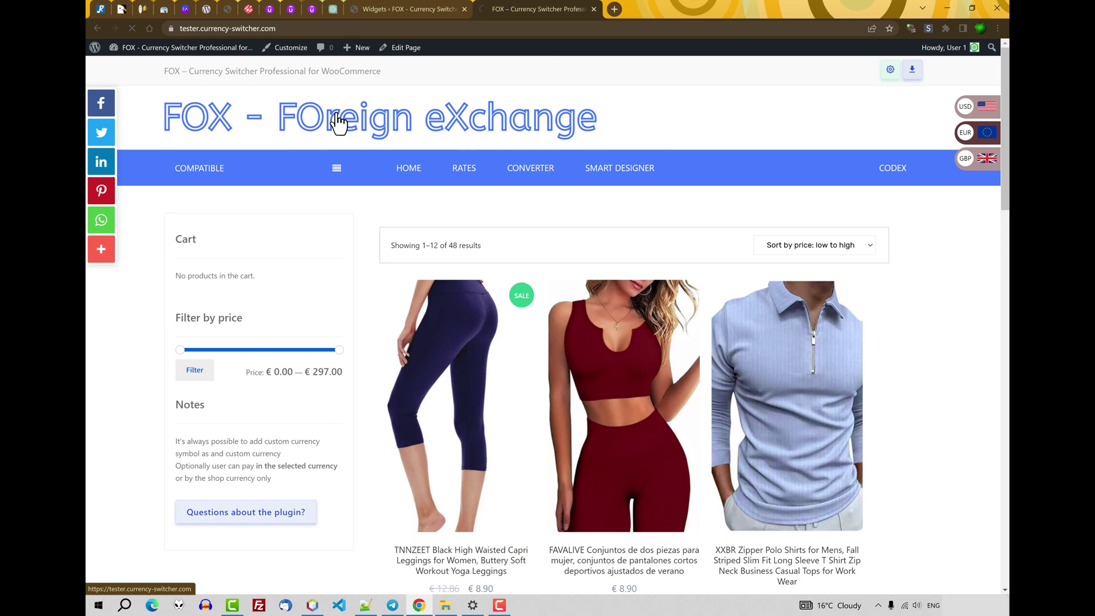
{"action": "scroll", "coordinate": [318, 403], "scroll_direction": "down", "scroll_amount": 4}
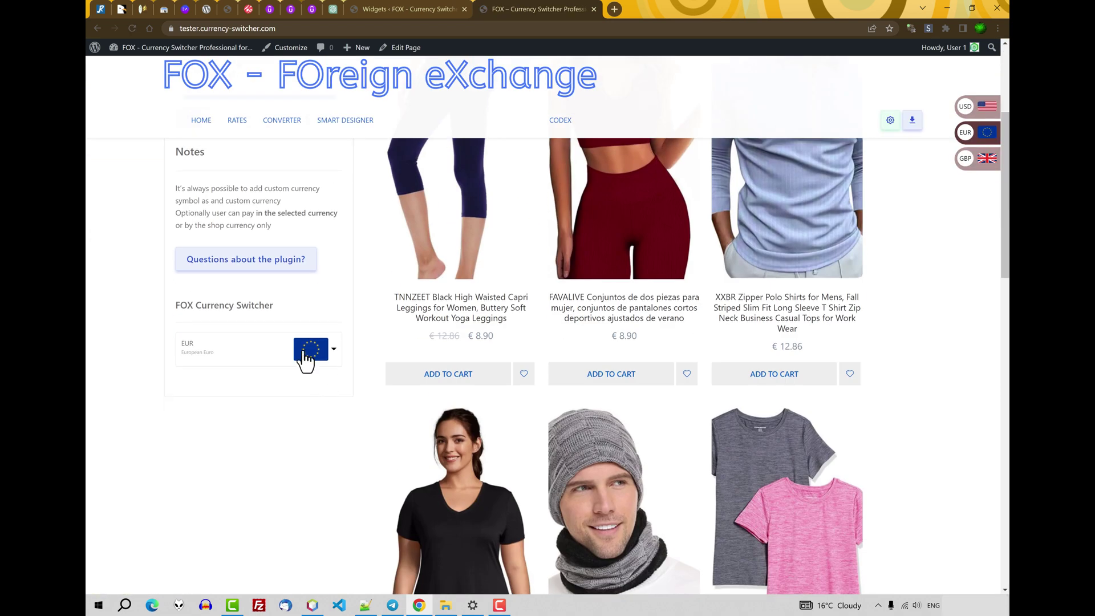
{"action": "left_click", "coordinate": [256, 365]}
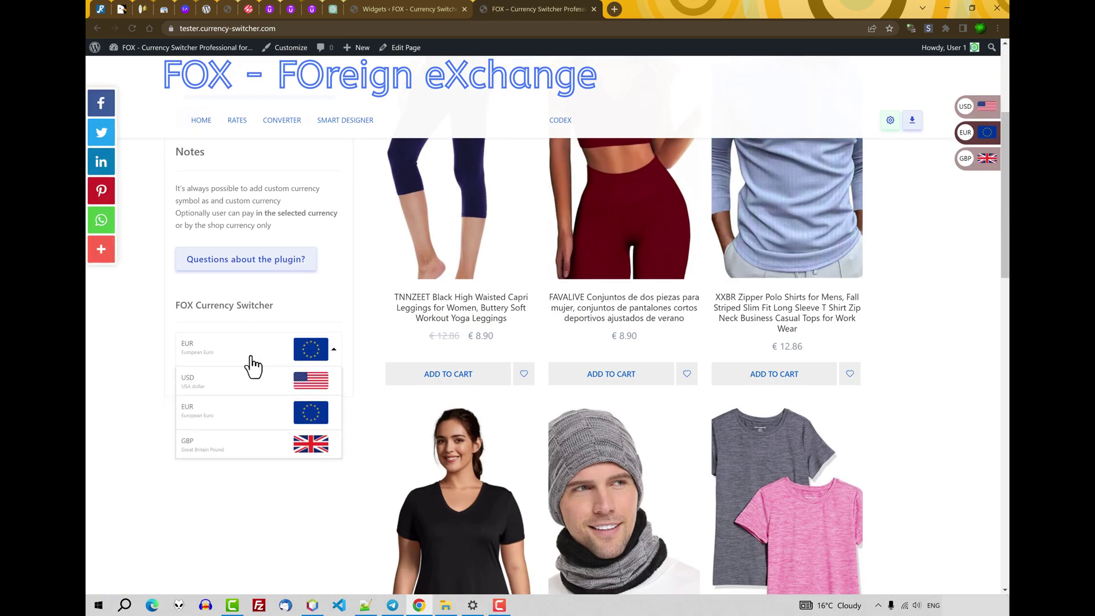
{"action": "left_click", "coordinate": [218, 450]}
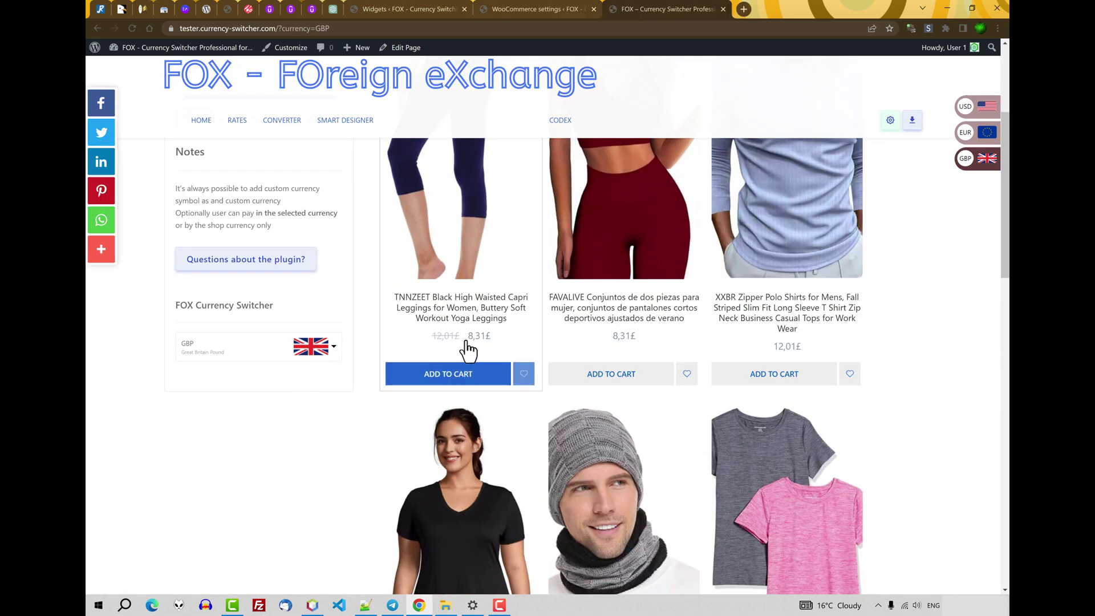
{"action": "left_click", "coordinate": [239, 349]}
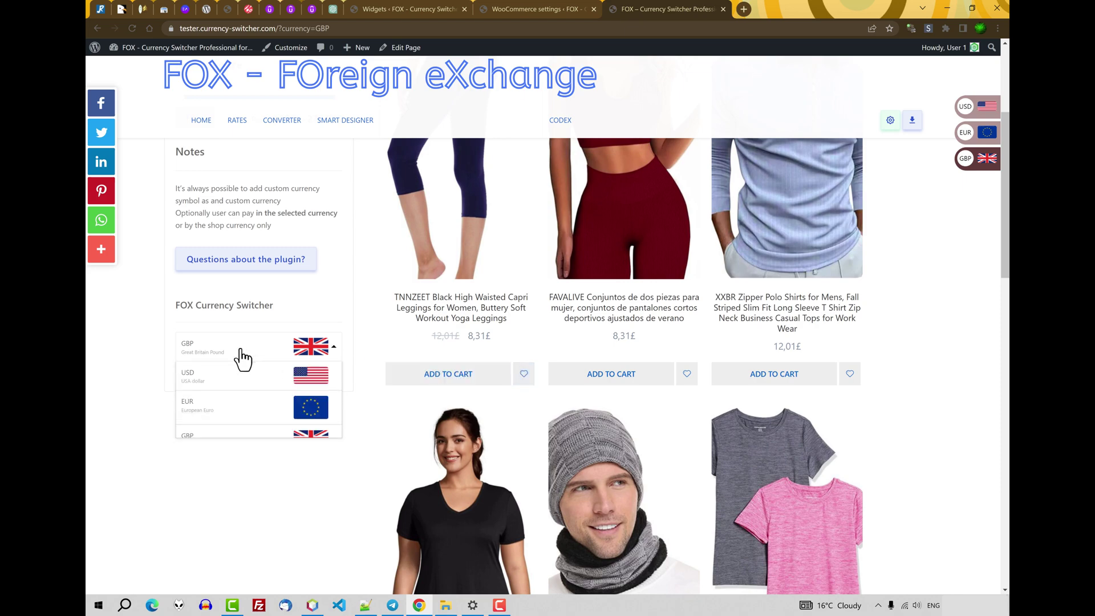
{"action": "left_click", "coordinate": [214, 381]}
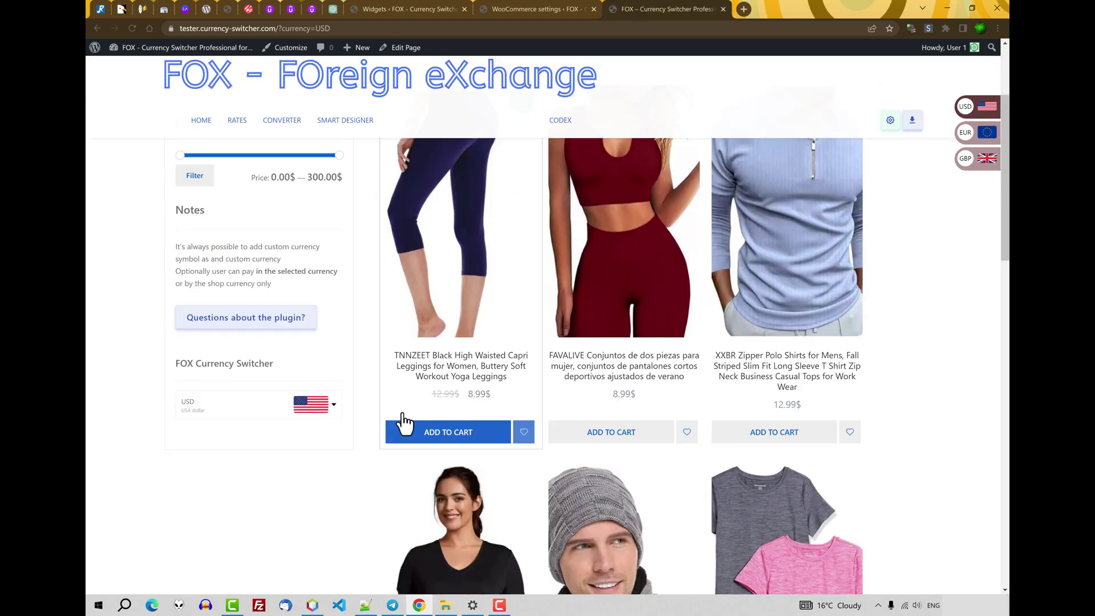
{"action": "left_click", "coordinate": [254, 349]}
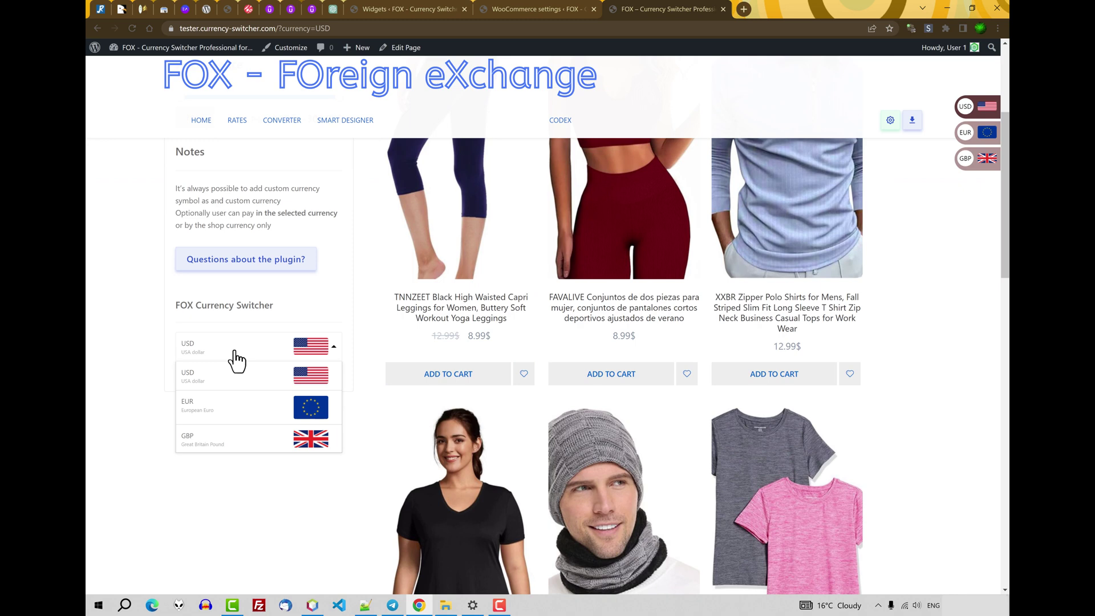
{"action": "left_click", "coordinate": [215, 409]}
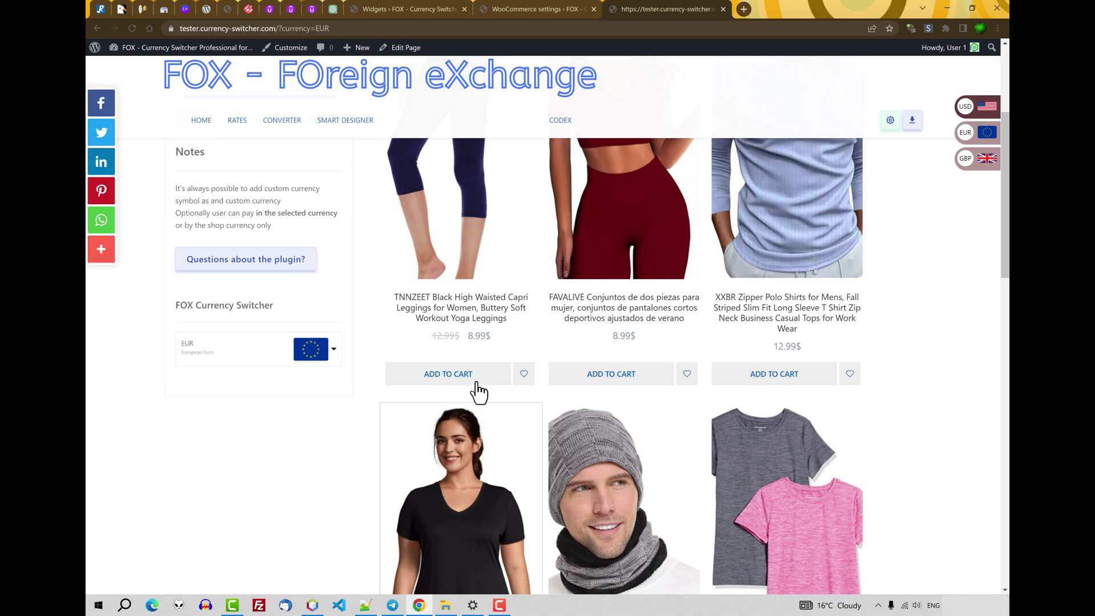
{"action": "scroll", "coordinate": [506, 447], "scroll_direction": "down", "scroll_amount": 3}
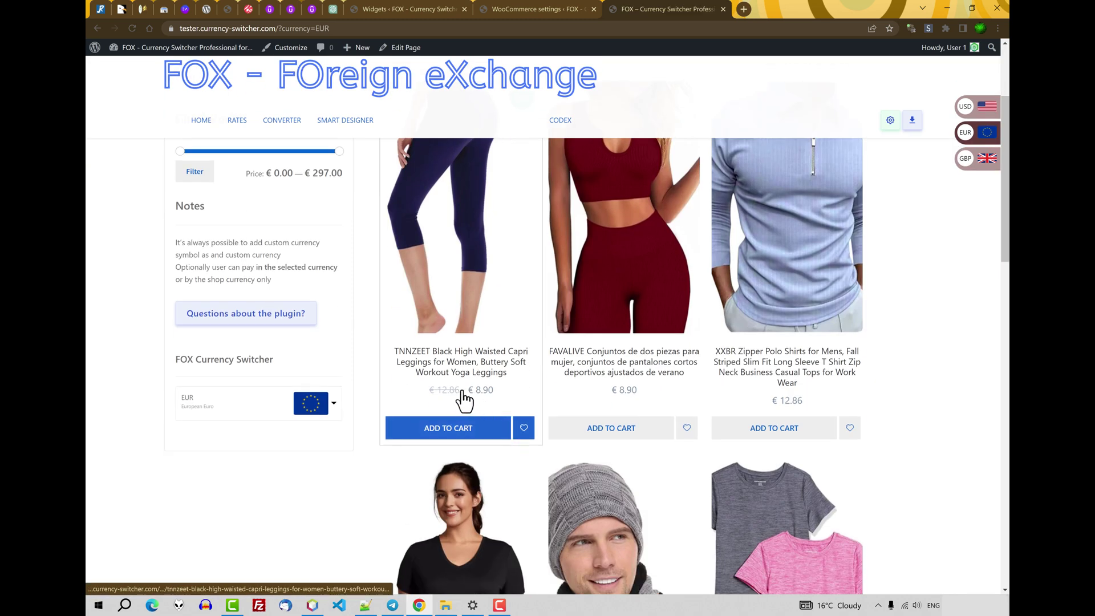
{"action": "left_click", "coordinate": [519, 8]}
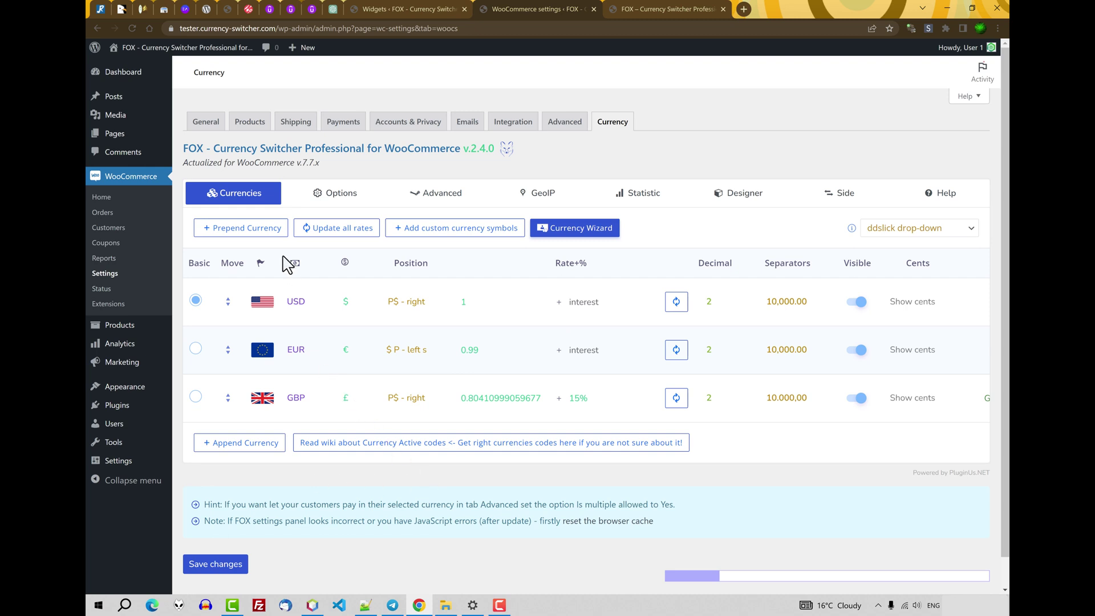
Update all rates (EUR 0.92449998855591, GBP 0.80410999059677) and save them
{"action": "left_click", "coordinate": [336, 234]}
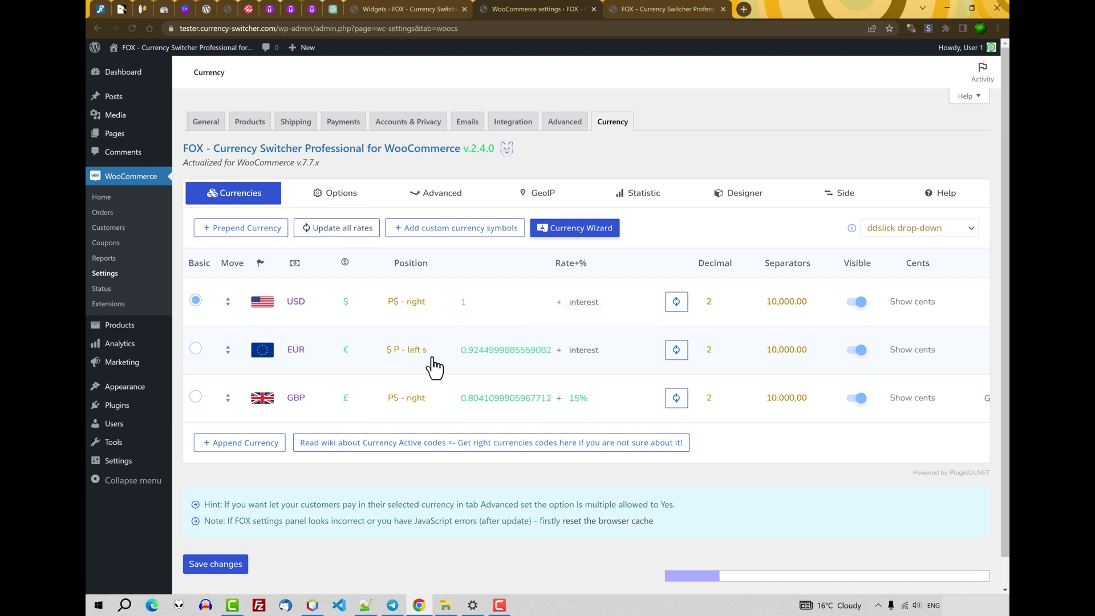
{"action": "scroll", "coordinate": [313, 416], "scroll_direction": "down", "scroll_amount": 1}
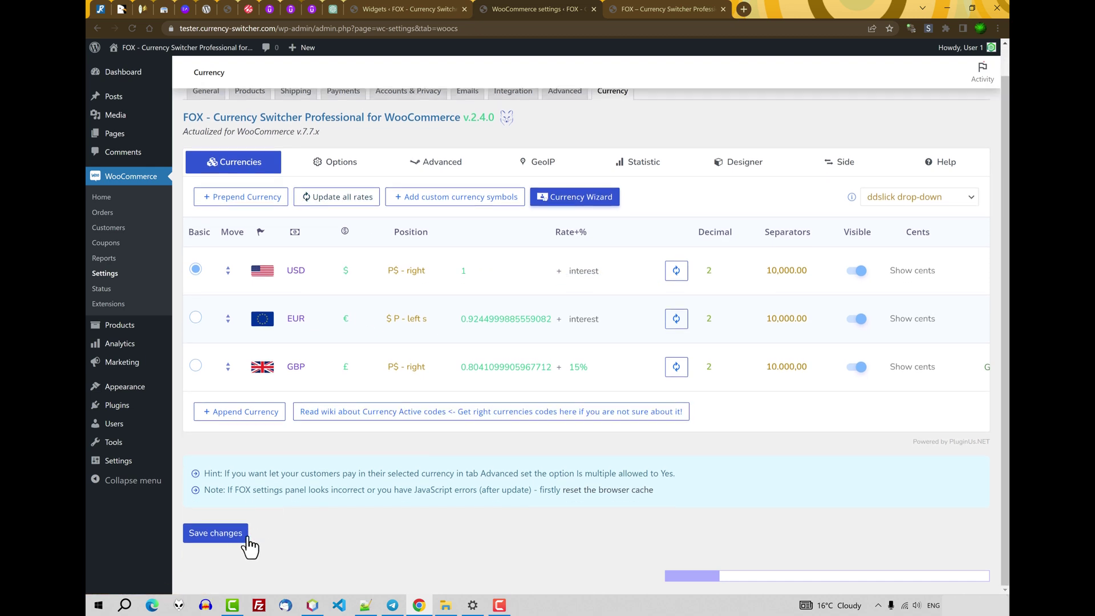
{"action": "left_click", "coordinate": [226, 535]}
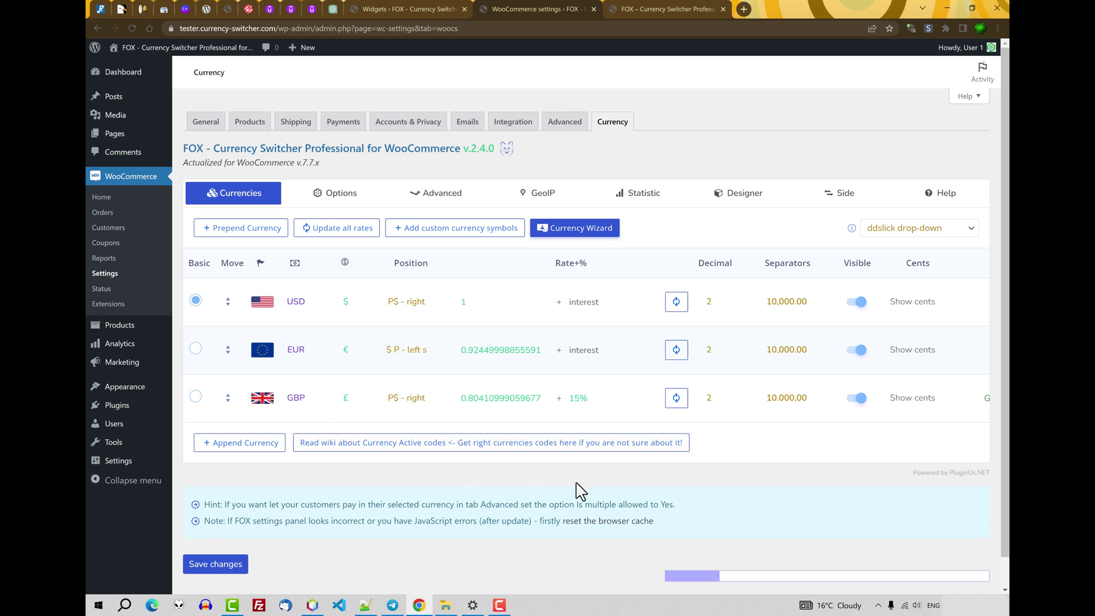
In the Currency Wizard, select AED, BGN, UAH and COP for installation
{"action": "left_click", "coordinate": [586, 238]}
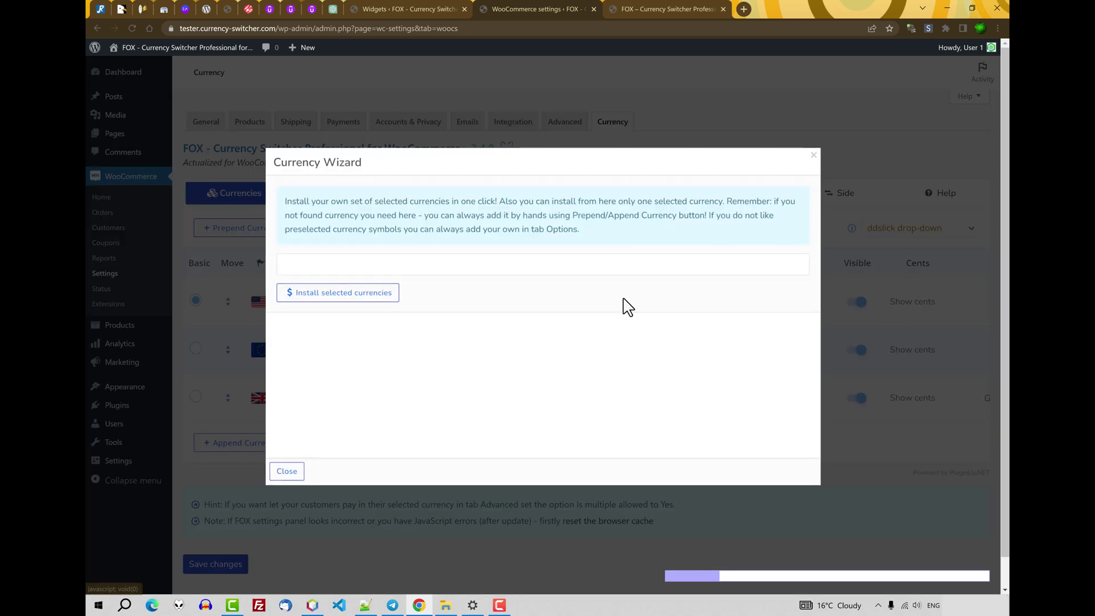
{"action": "left_click", "coordinate": [348, 263]}
{"action": "scroll", "coordinate": [371, 337], "scroll_direction": "down", "scroll_amount": 2}
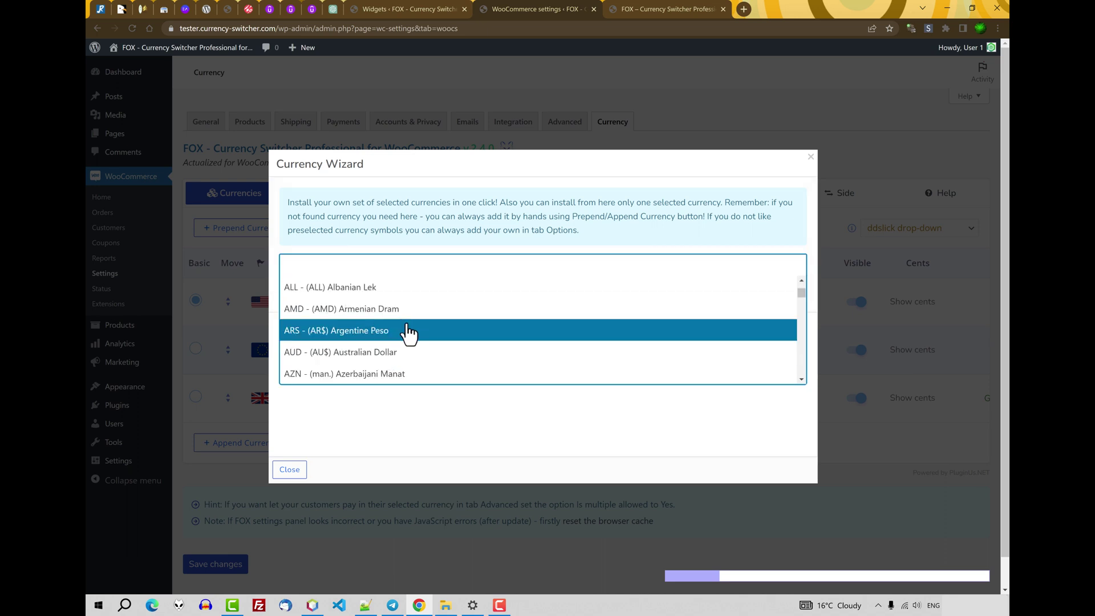
{"action": "scroll", "coordinate": [409, 332], "scroll_direction": "up", "scroll_amount": 1}
{"action": "left_click", "coordinate": [316, 298]}
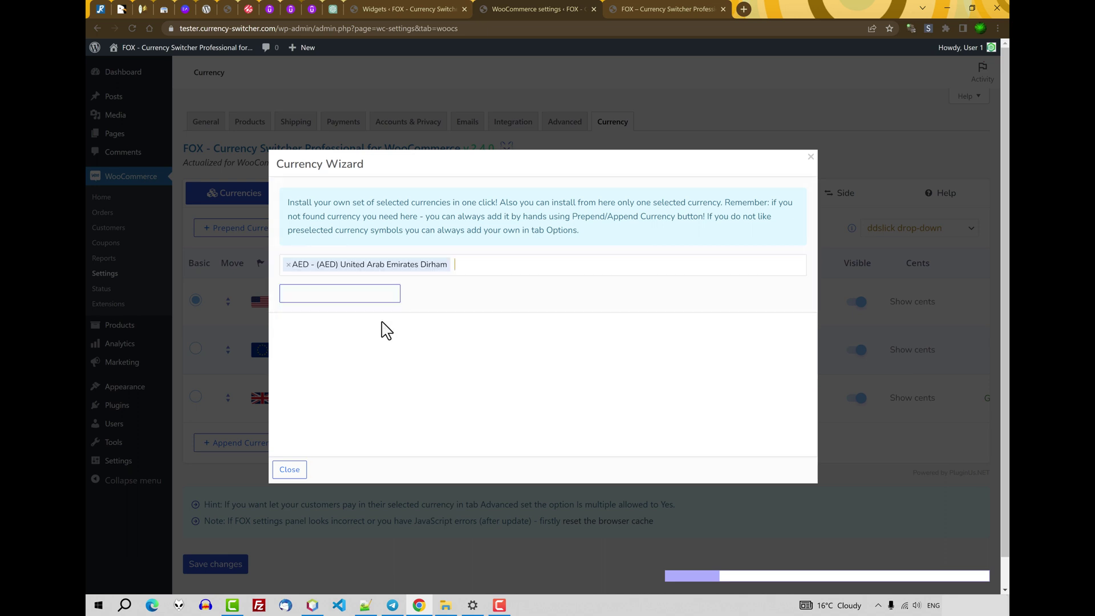
{"action": "left_click", "coordinate": [488, 264]}
{"action": "scroll", "coordinate": [471, 342], "scroll_direction": "down", "scroll_amount": 3}
{"action": "left_click", "coordinate": [469, 335]}
{"action": "type", "text": "uah"}
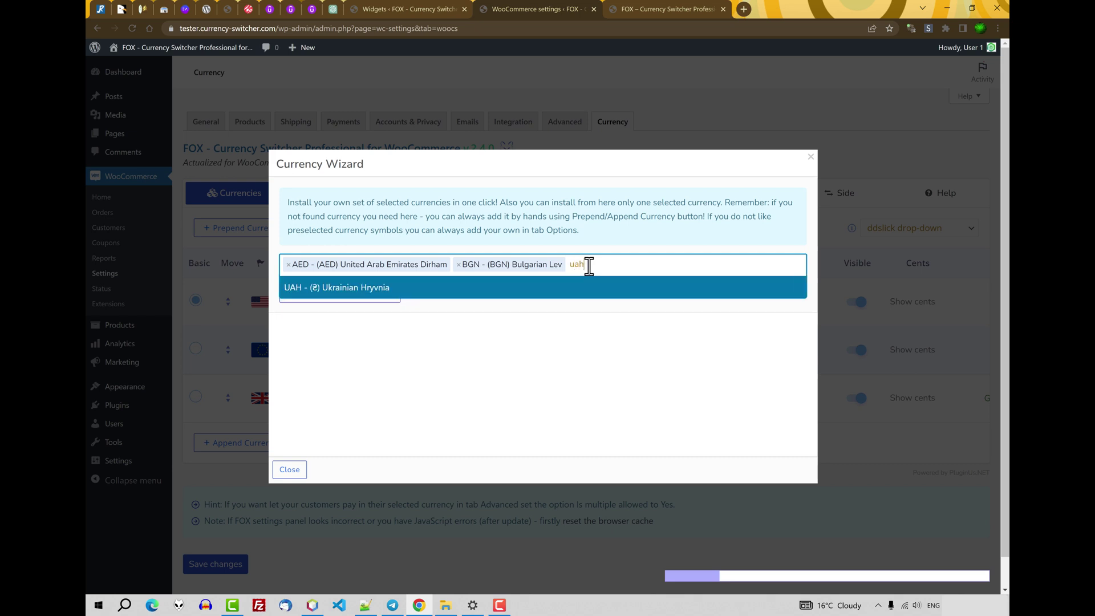
{"action": "left_click", "coordinate": [593, 287]}
{"action": "left_click", "coordinate": [692, 262]}
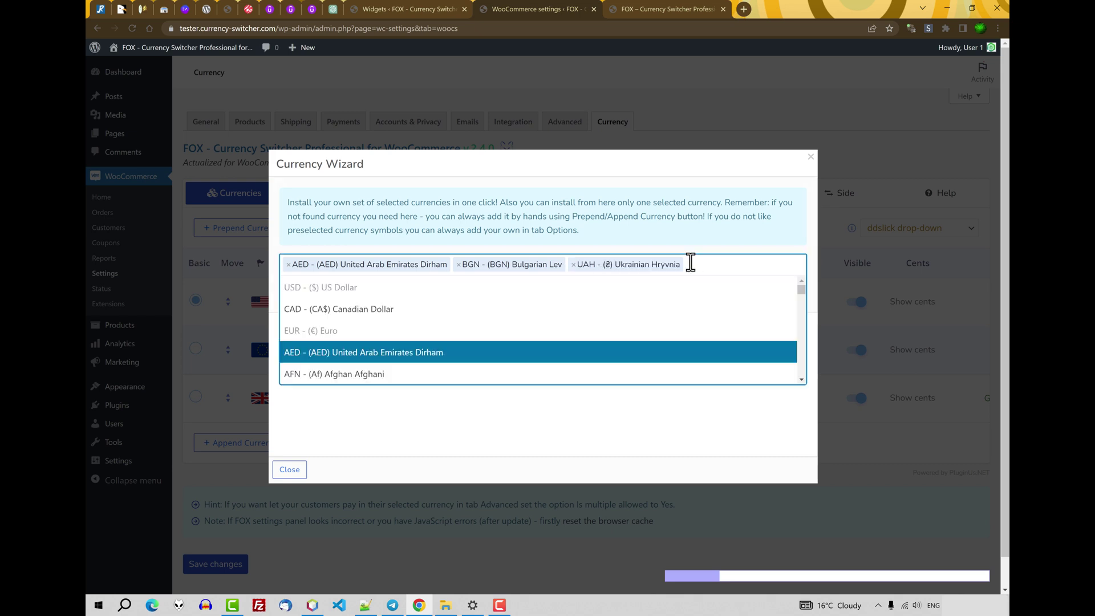
{"action": "type", "text": "cop"}
{"action": "left_click", "coordinate": [485, 289]}
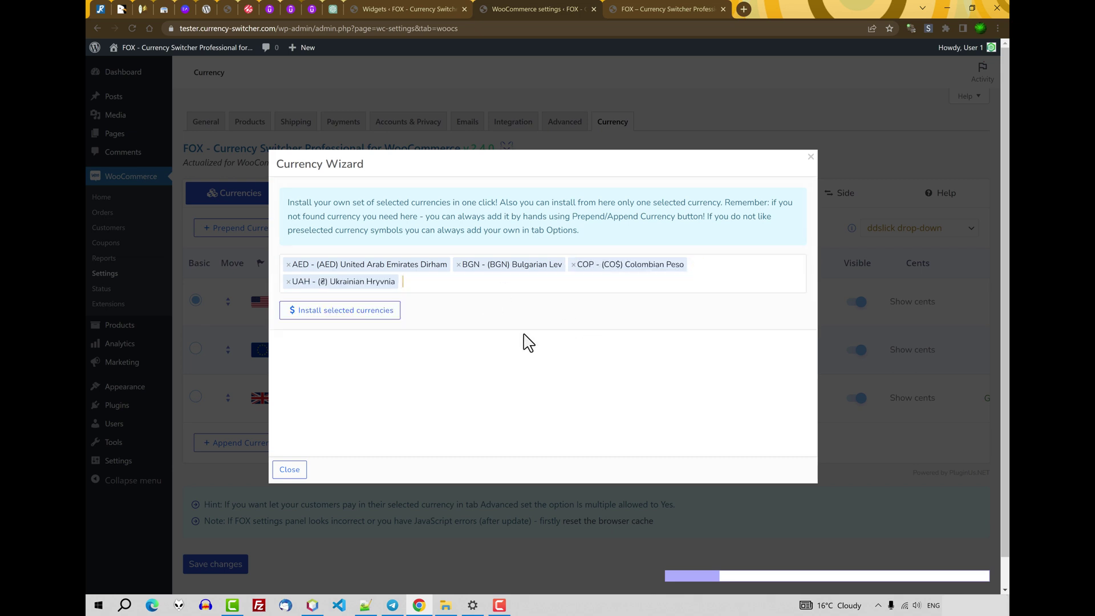
Install the four selected currencies and review the seven-currency list with fetched rates
{"action": "left_click", "coordinate": [341, 313]}
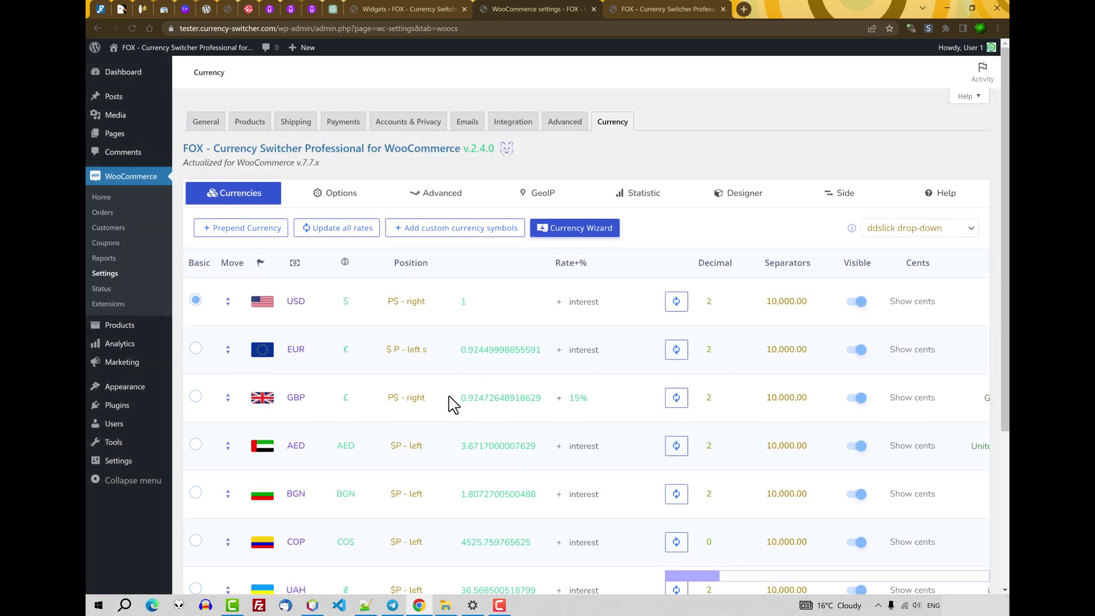
{"action": "scroll", "coordinate": [397, 416], "scroll_direction": "down", "scroll_amount": 3}
{"action": "scroll", "coordinate": [397, 427], "scroll_direction": "down", "scroll_amount": 1}
{"action": "scroll", "coordinate": [354, 439], "scroll_direction": "up", "scroll_amount": 2}
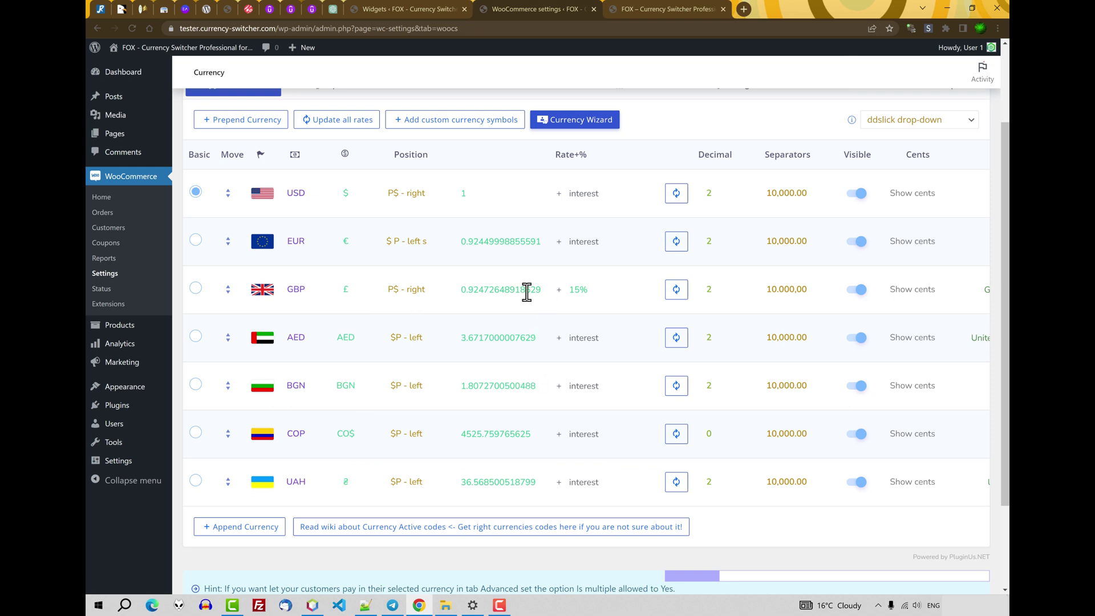
{"action": "scroll", "coordinate": [764, 242], "scroll_direction": "up", "scroll_amount": 2}
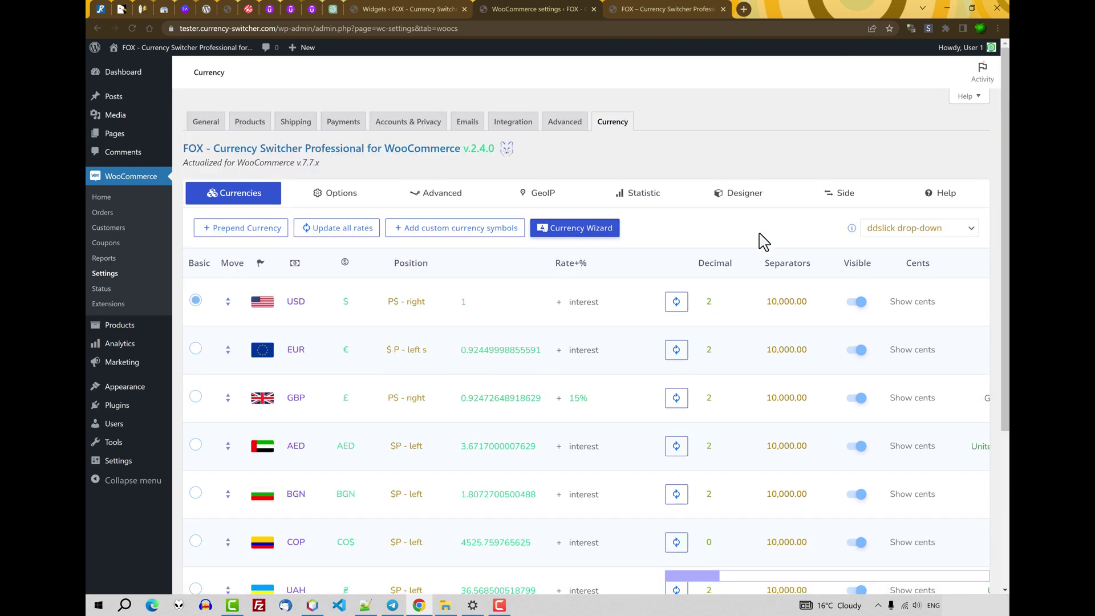
Load currency-switcher.com in a new Chrome tab and go to its Codex page
{"action": "left_click", "coordinate": [744, 8]}
{"action": "type", "text": "c"}
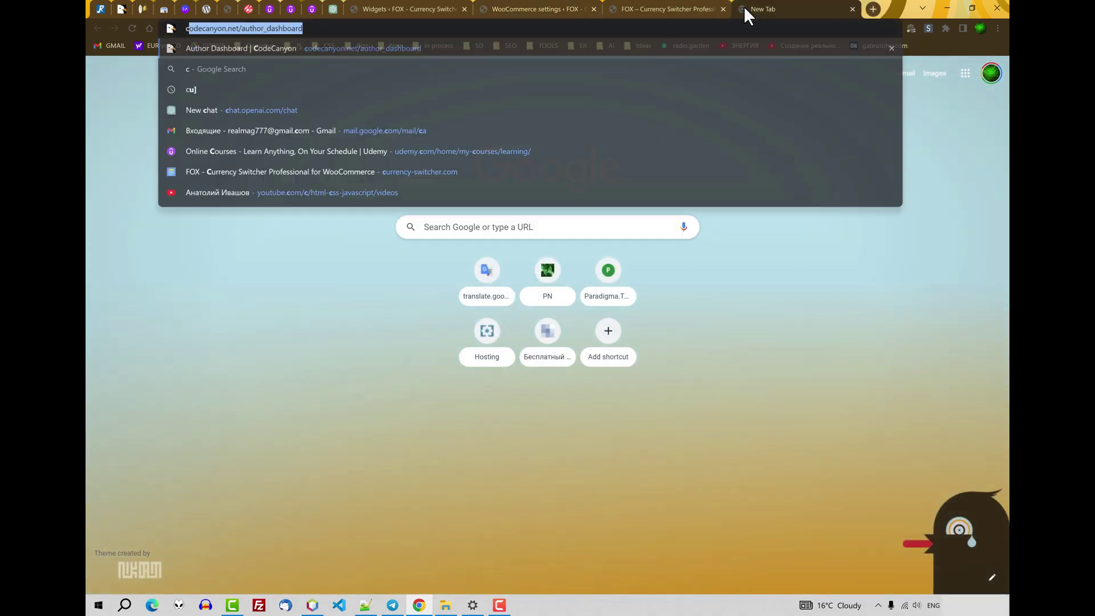
{"action": "type", "text": "u"}
{"action": "key", "text": "Return"}
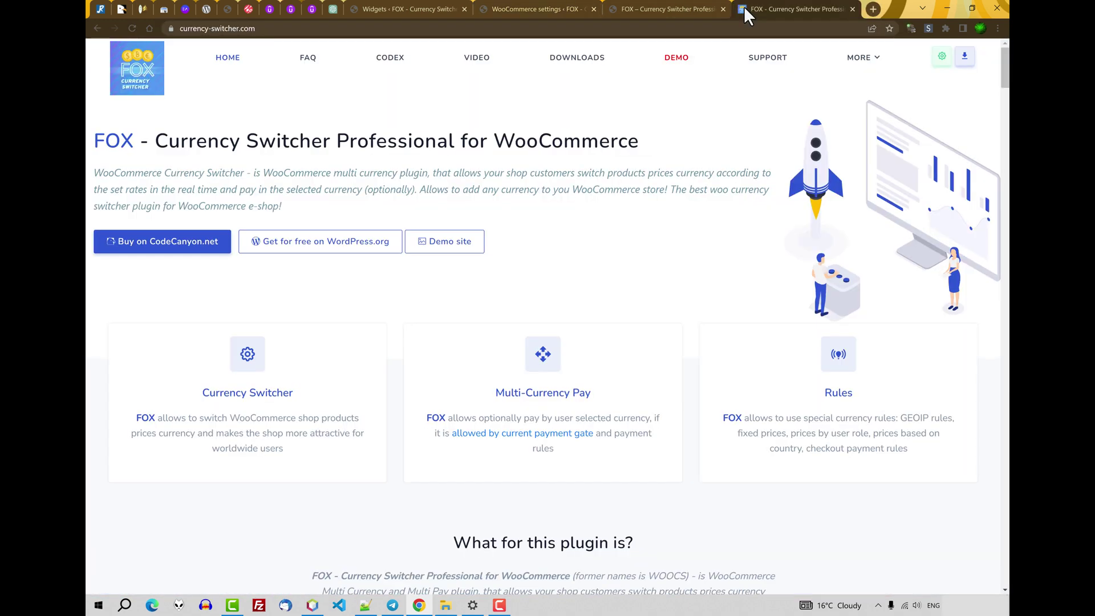
{"action": "left_click", "coordinate": [391, 57]}
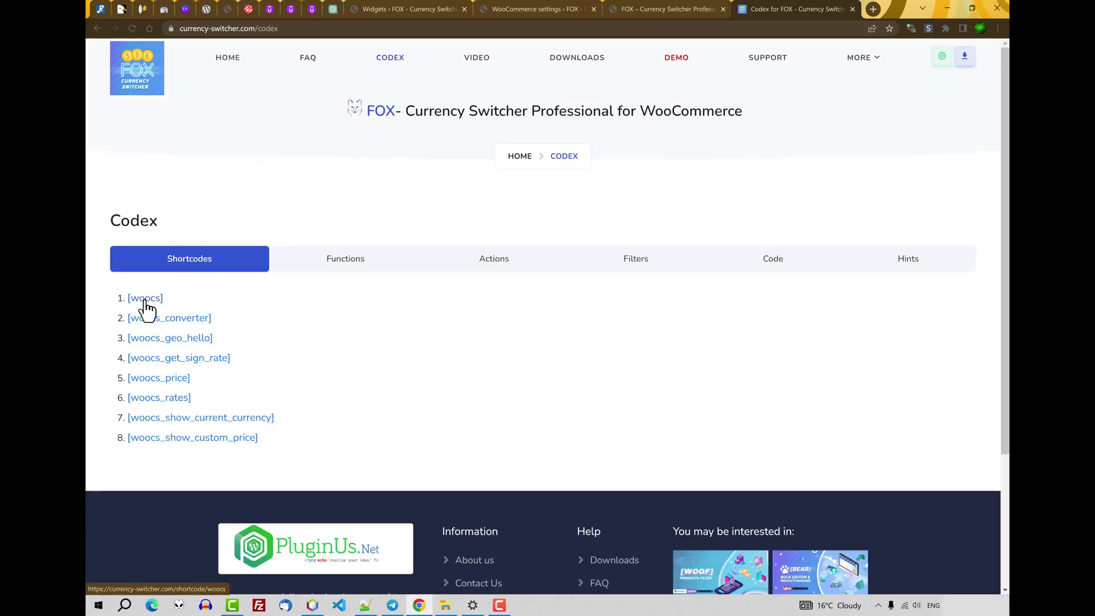
Read the [woocs] shortcode's attributes, then close its details
{"action": "left_click", "coordinate": [146, 299]}
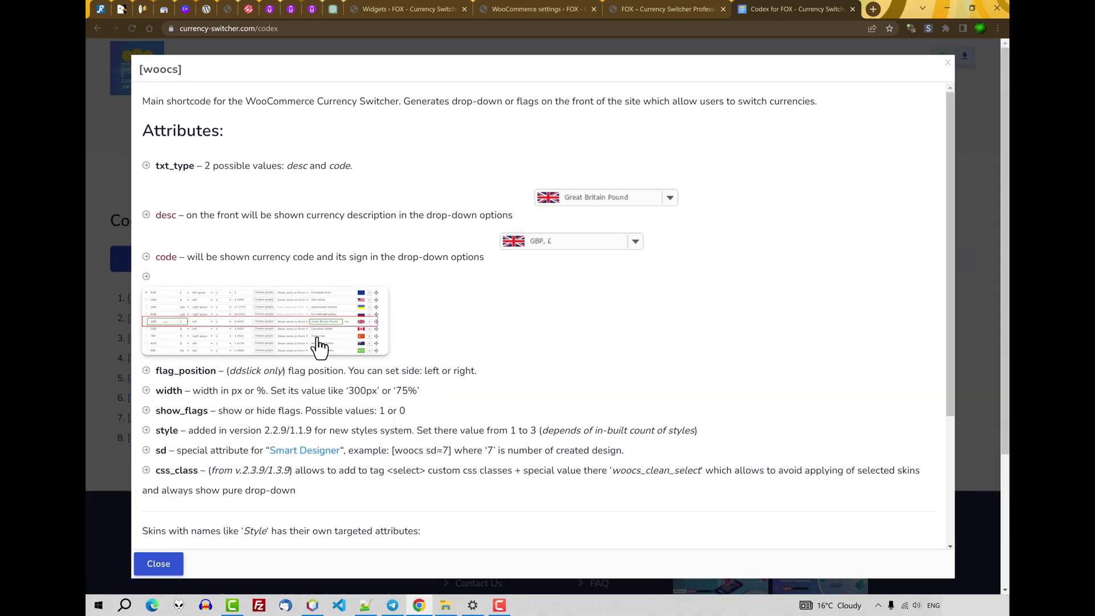
{"action": "scroll", "coordinate": [320, 345], "scroll_direction": "down", "scroll_amount": 3}
{"action": "left_click", "coordinate": [181, 568]}
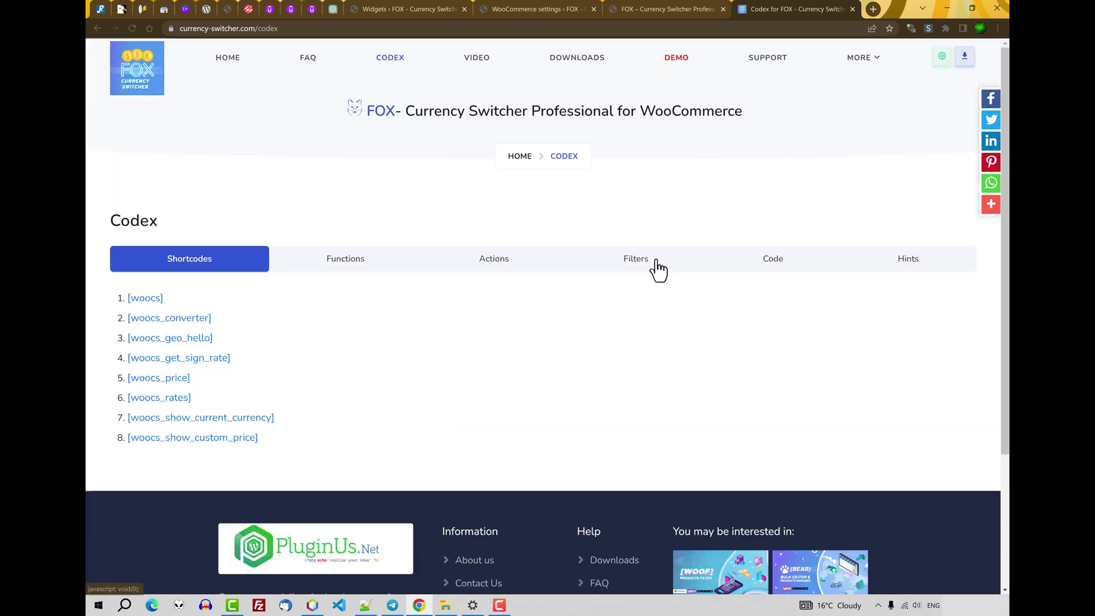
Uncomment line 8 of header-menu1.php and highlight its do_shortcode woocs call
{"action": "key", "text": "alt+Tab"}
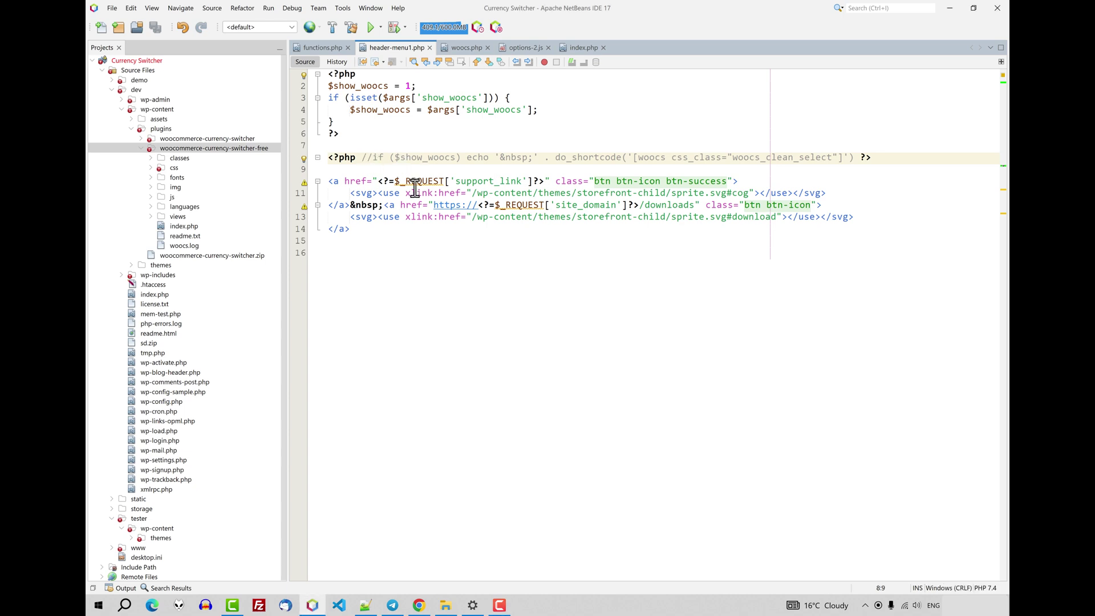
{"action": "key", "text": "BackSpace"}
{"action": "key", "text": "BackSpace"}
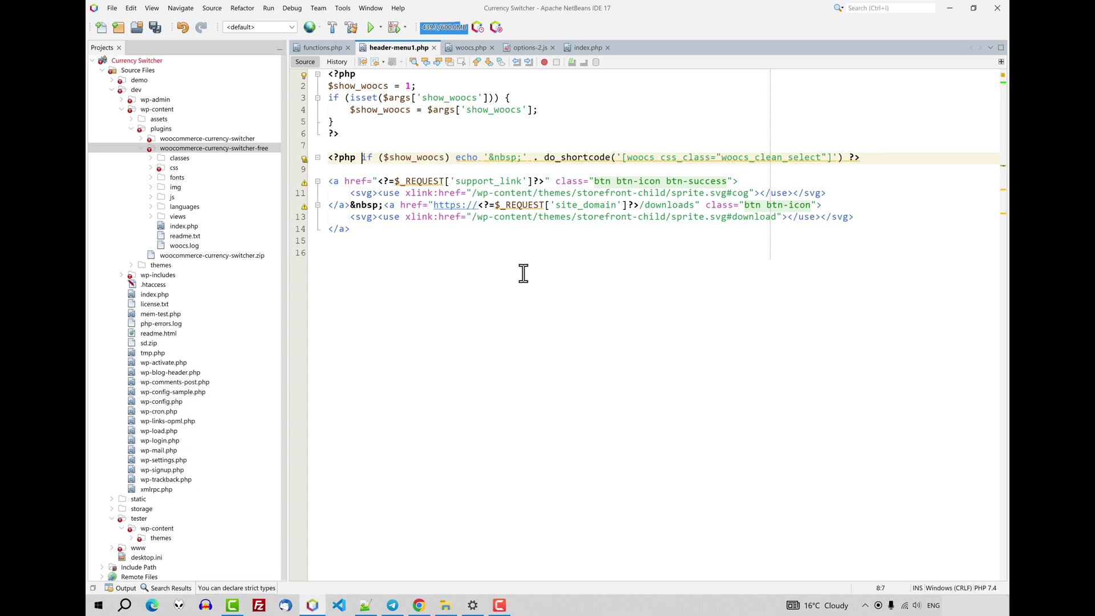
{"action": "double_click", "coordinate": [547, 158]}
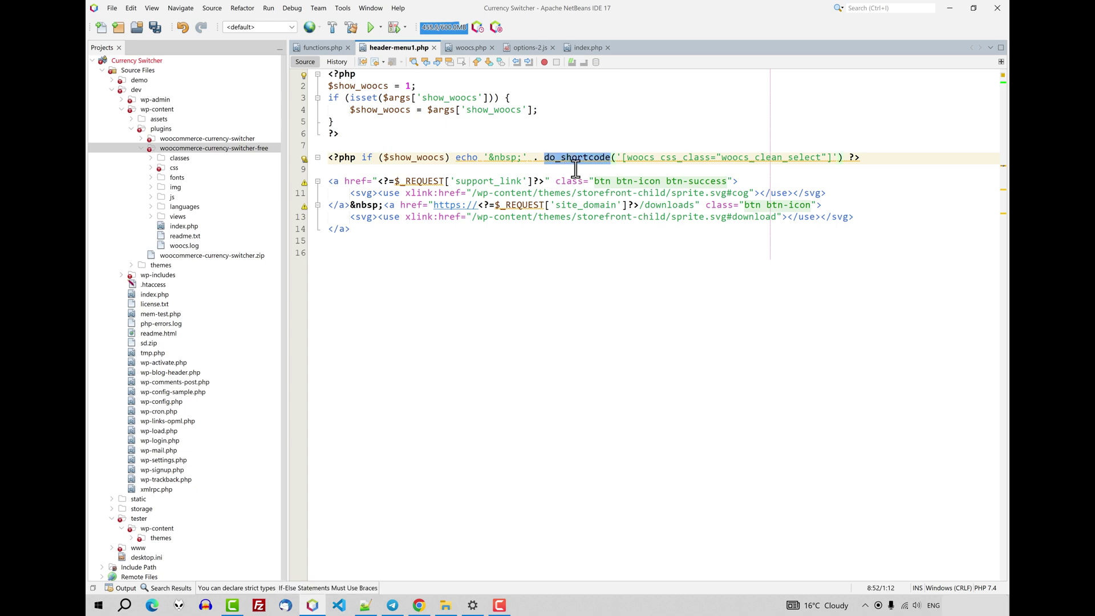
{"action": "double_click", "coordinate": [636, 158]}
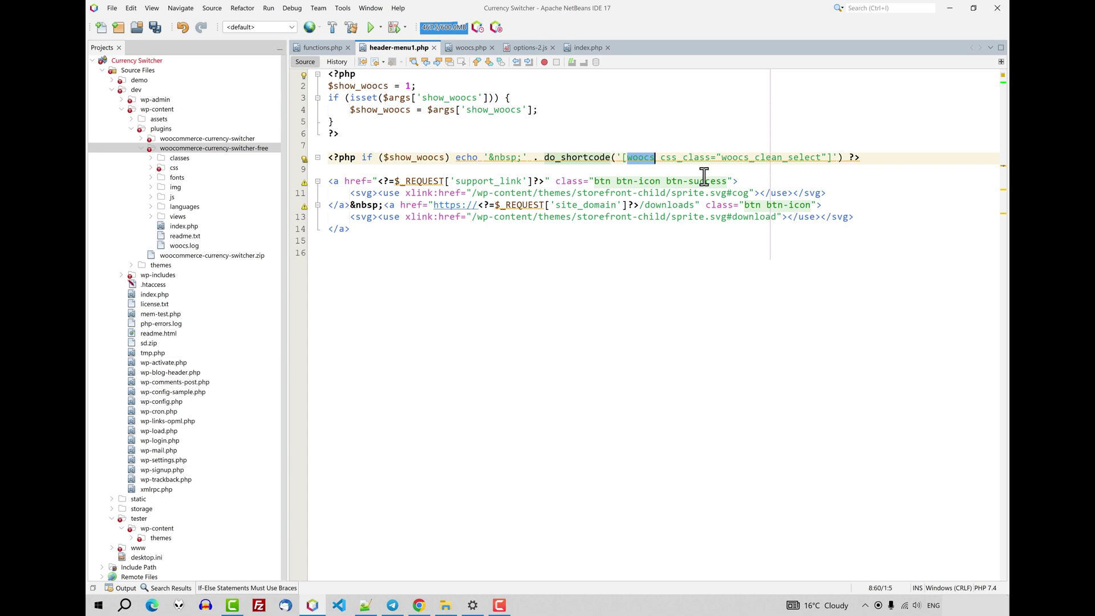
{"action": "double_click", "coordinate": [740, 159]}
Highlight the woocs_clean_select class value on line 8 and save header-menu1.php
{"action": "left_click", "coordinate": [672, 159]}
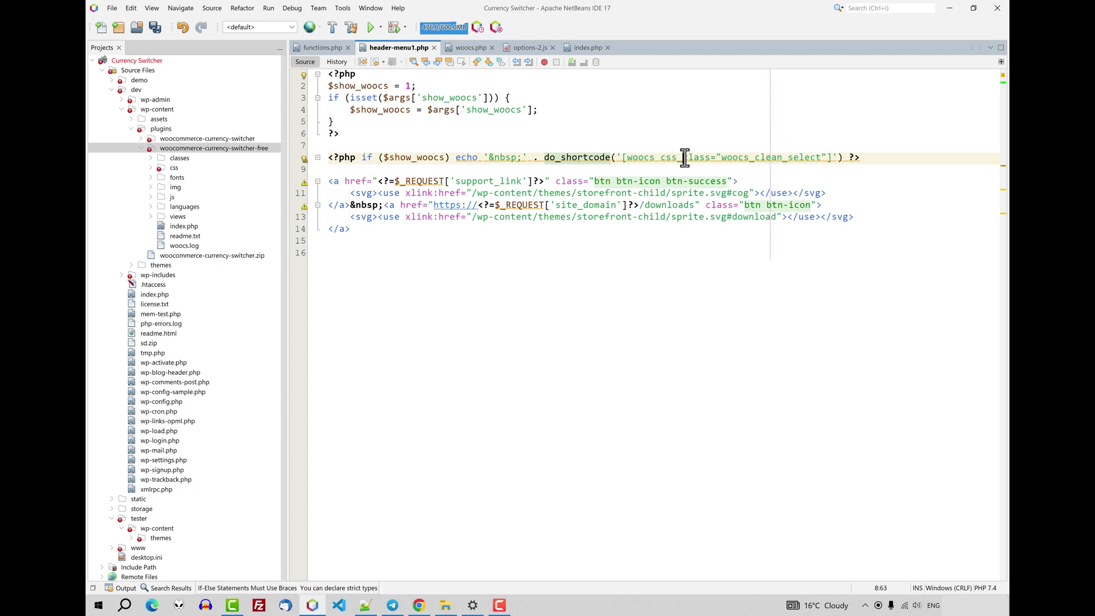
{"action": "triple_click", "coordinate": [685, 159]}
{"action": "double_click", "coordinate": [741, 161]}
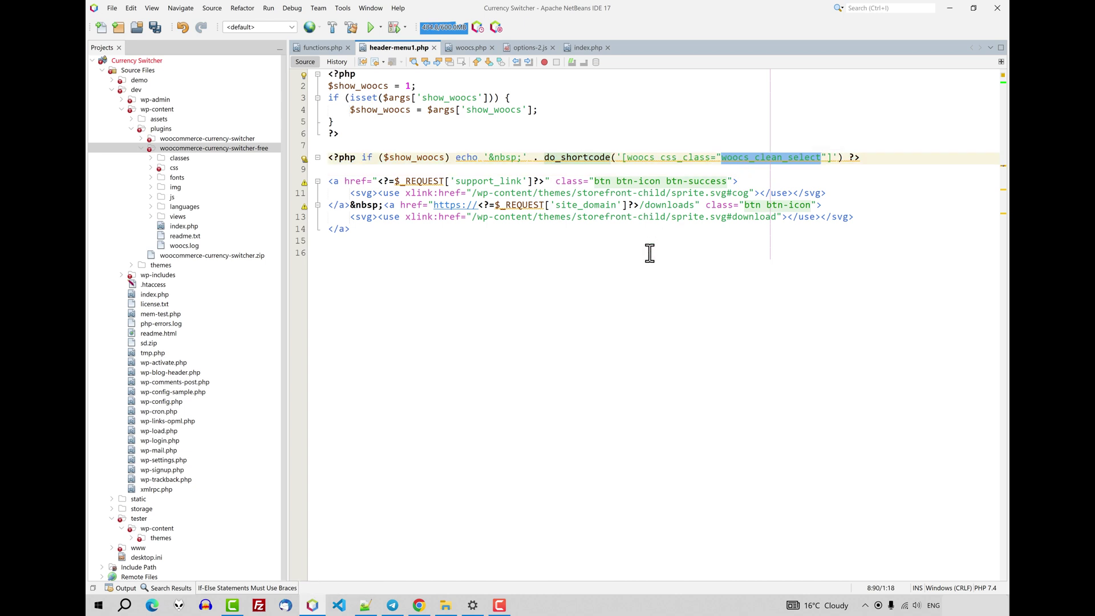
{"action": "left_click", "coordinate": [581, 301]}
{"action": "key", "text": "ctrl+s"}
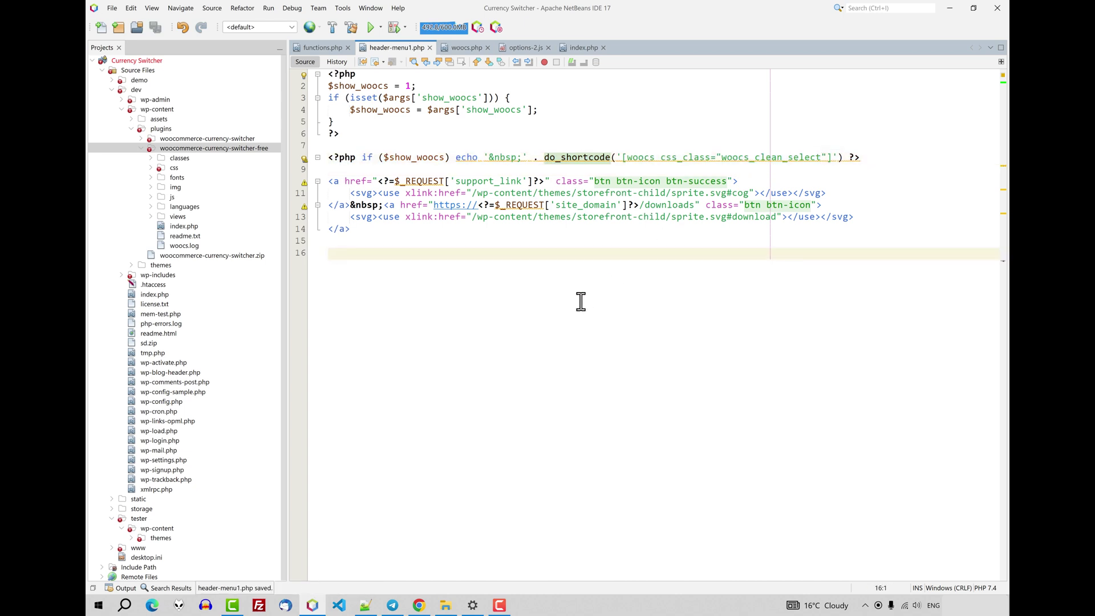
{"action": "left_click", "coordinate": [418, 605]}
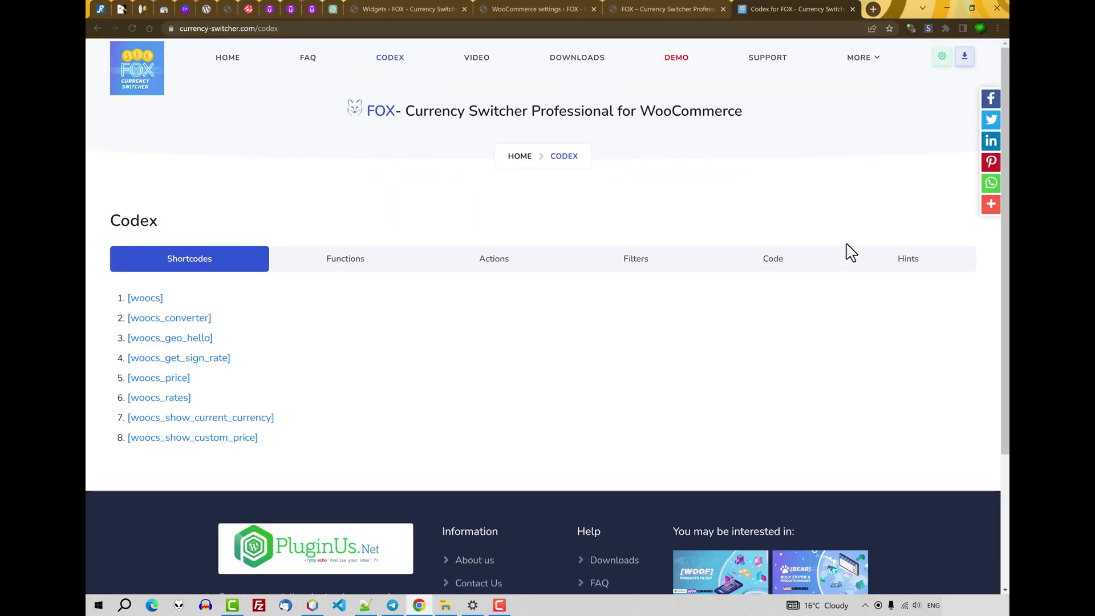
Switch the shop's header currency to BGN and raise the price filter's minimum
{"action": "left_click", "coordinate": [673, 8]}
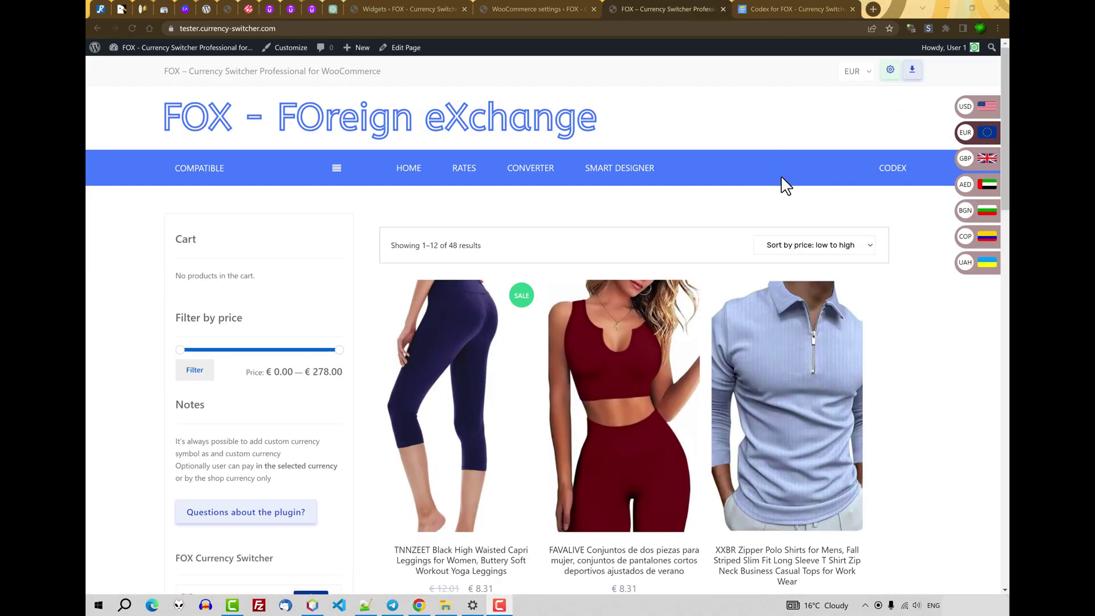
{"action": "left_click", "coordinate": [861, 73]}
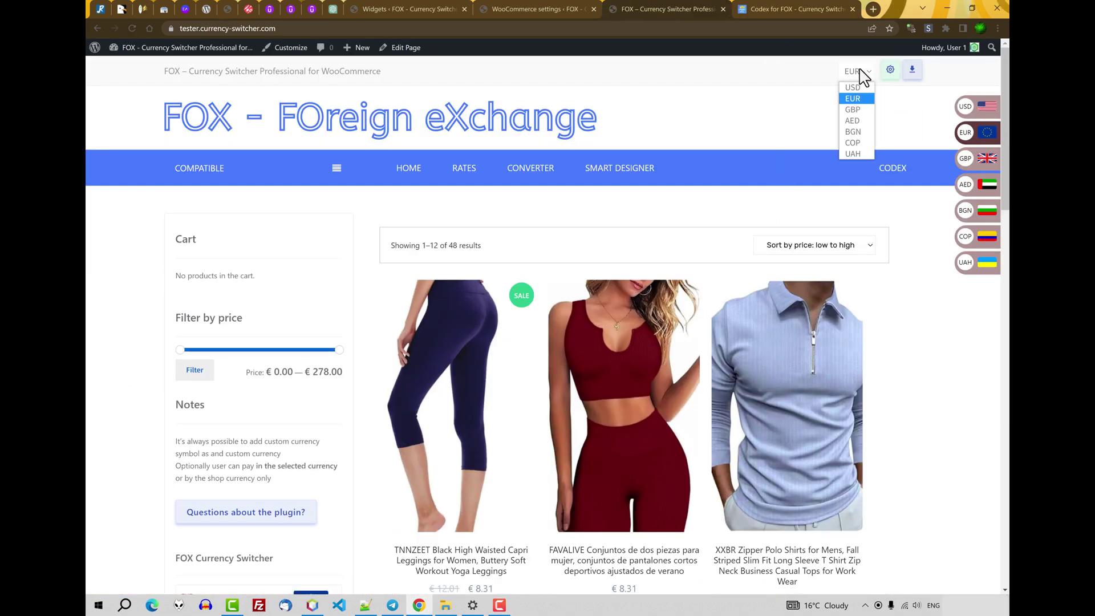
{"action": "left_click", "coordinate": [855, 131]}
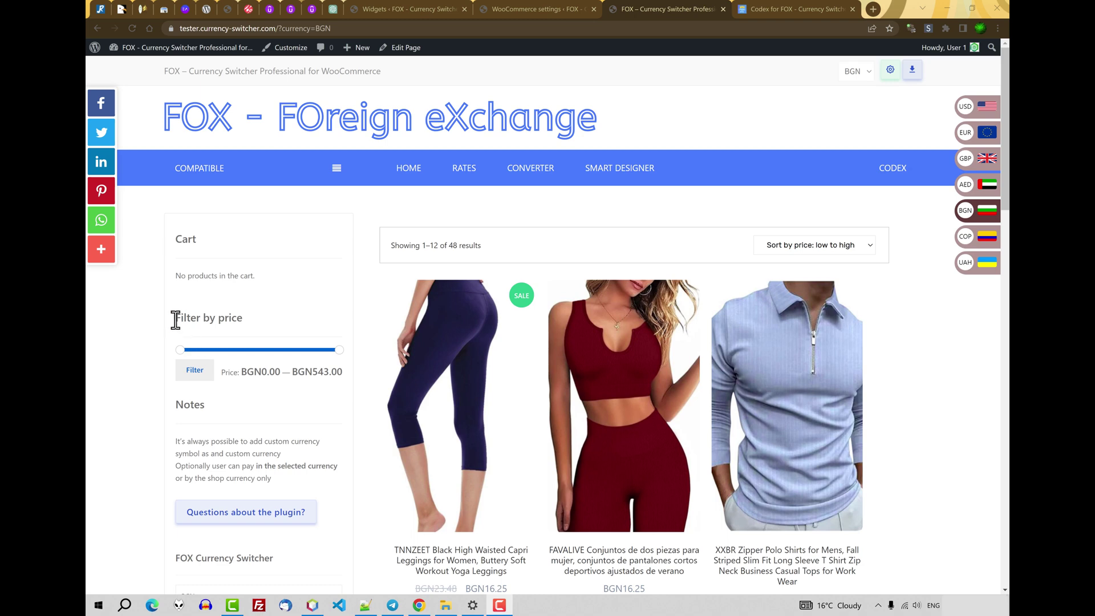
{"action": "left_click_drag", "start_coordinate": [176, 320], "coordinate": [243, 320]}
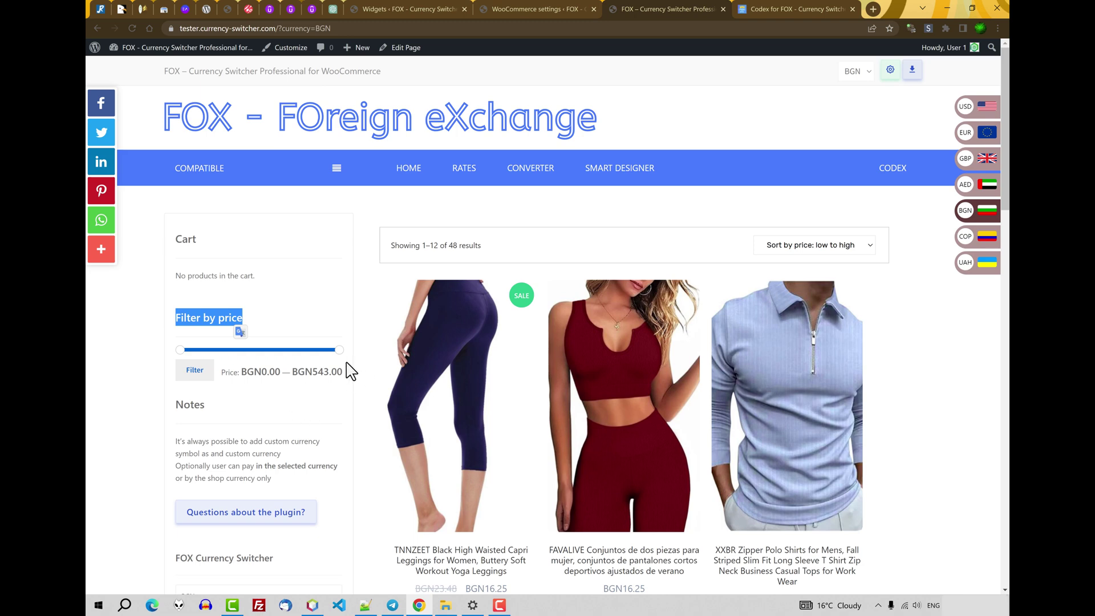
{"action": "left_click_drag", "start_coordinate": [179, 350], "coordinate": [257, 431]}
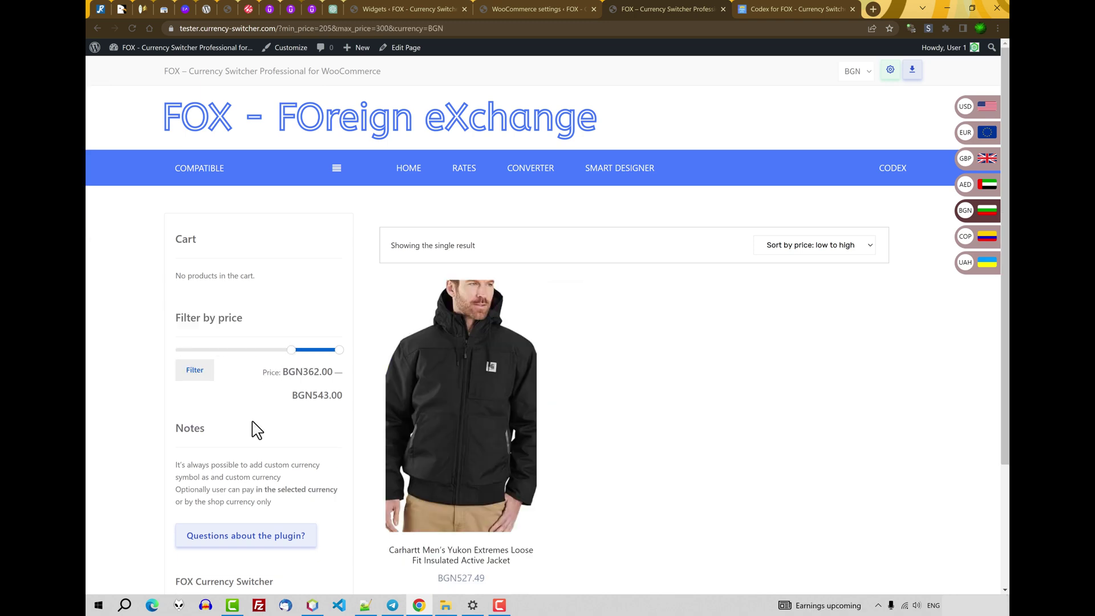
Return to the unfiltered shop and switch prices to GBP in the sidebar switcher
{"action": "left_click", "coordinate": [295, 127]}
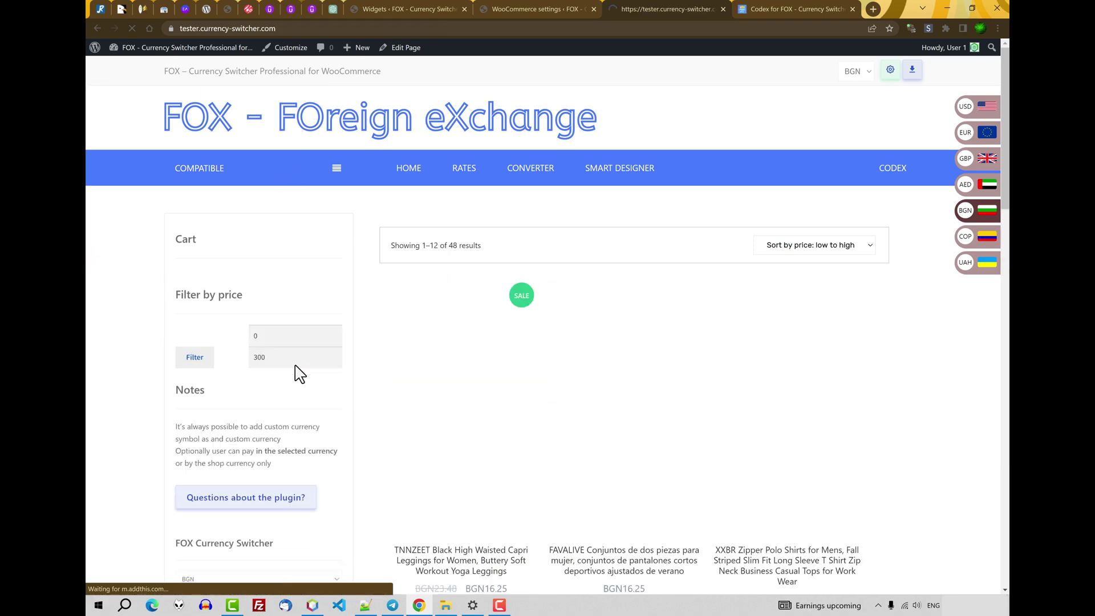
{"action": "scroll", "coordinate": [299, 394], "scroll_direction": "down", "scroll_amount": 2}
{"action": "left_click", "coordinate": [258, 500]}
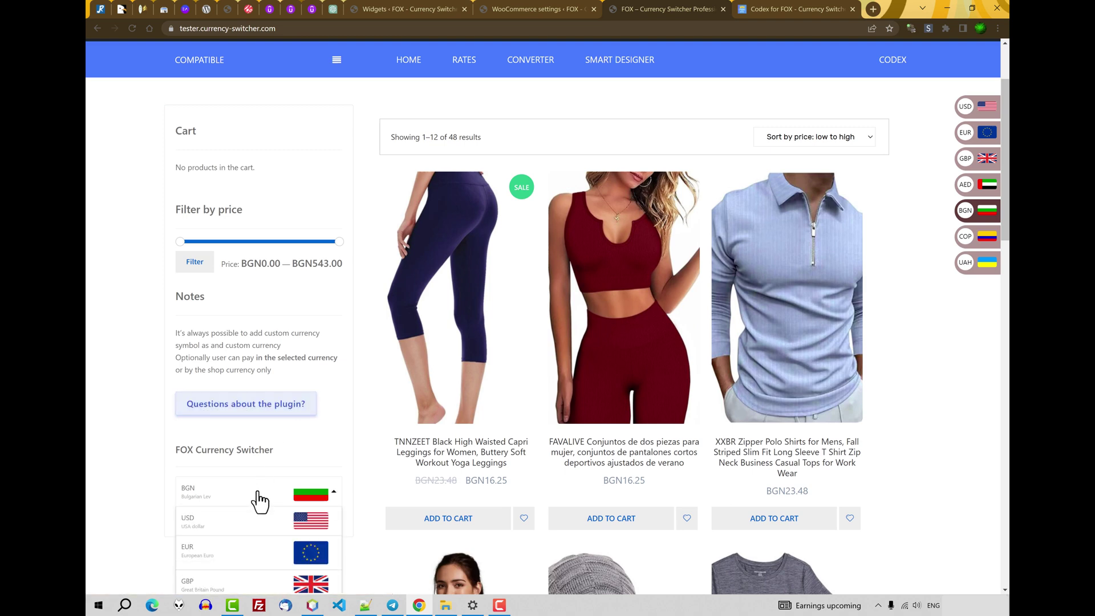
{"action": "scroll", "coordinate": [282, 513], "scroll_direction": "down", "scroll_amount": 2}
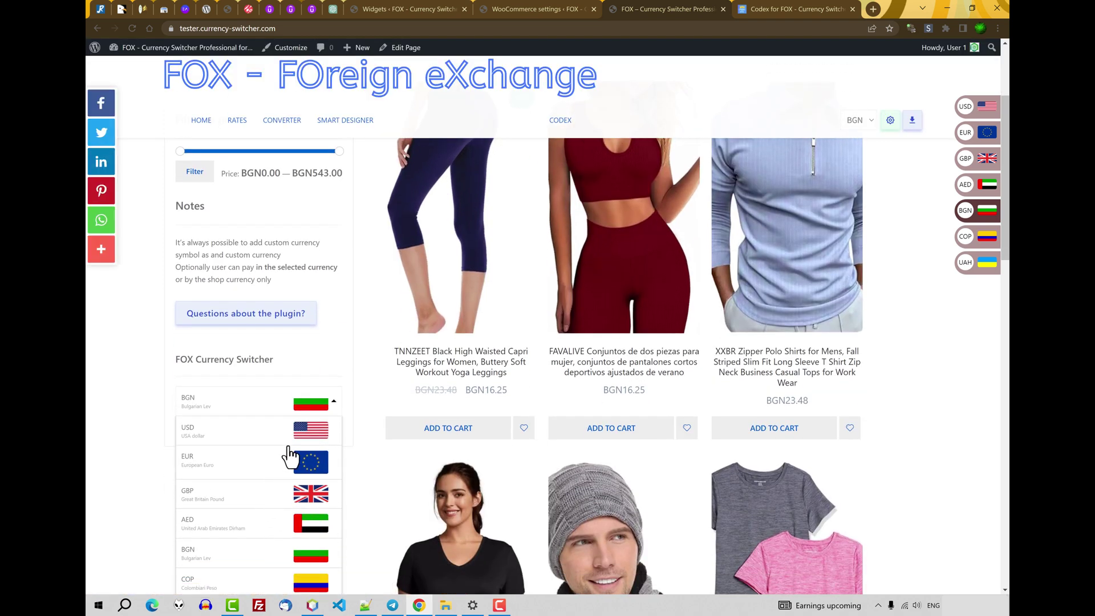
{"action": "left_click", "coordinate": [291, 493]}
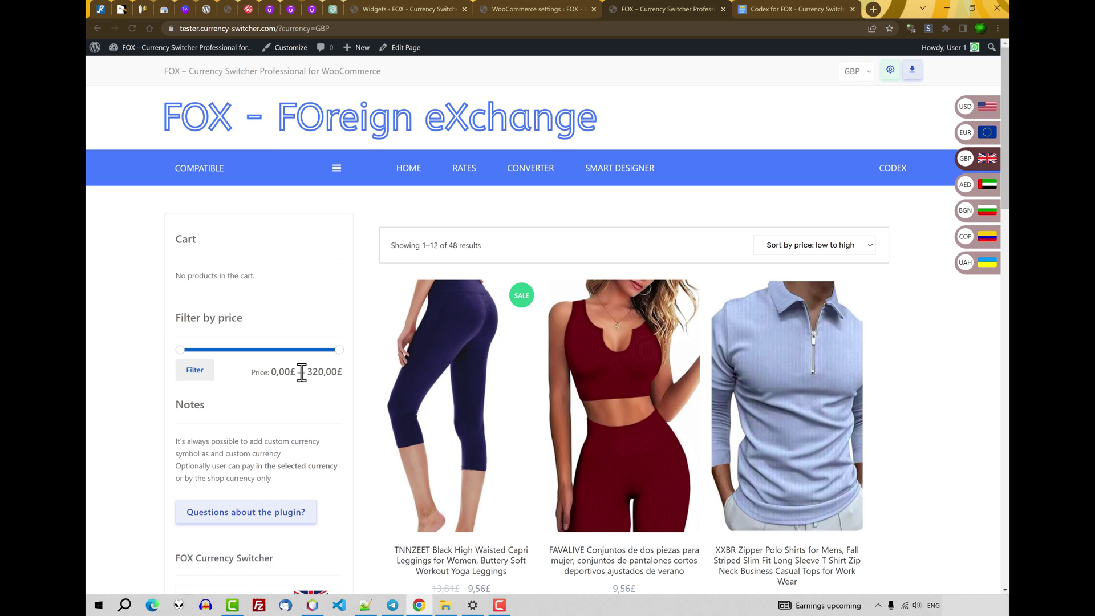
Filter products by price from about 217£ up to 320, leaving the single jacket
{"action": "left_click_drag", "start_coordinate": [307, 374], "coordinate": [338, 372]}
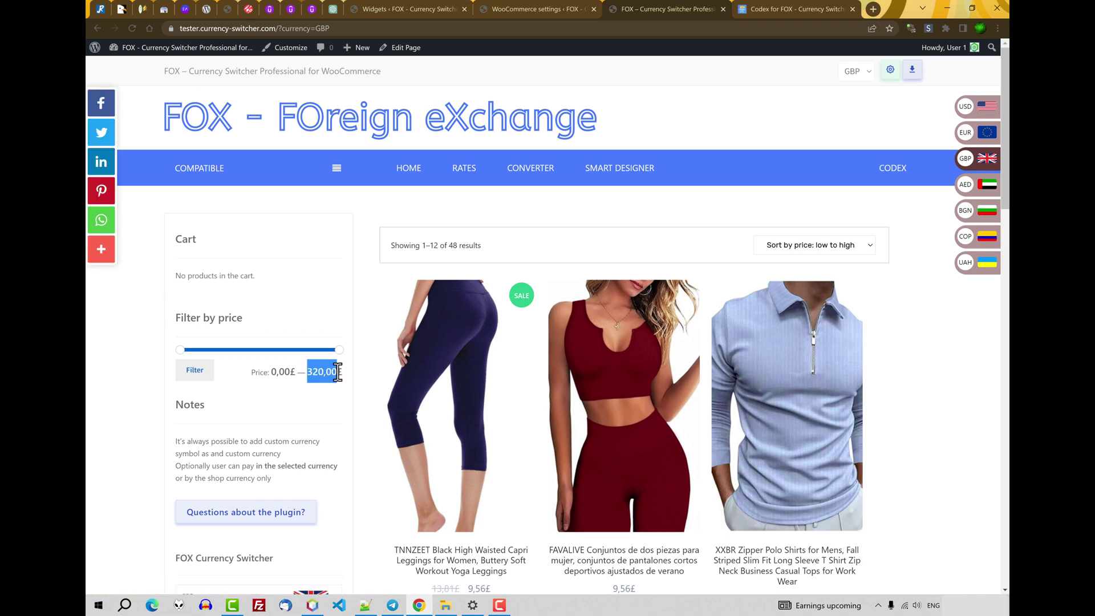
{"action": "left_click", "coordinate": [335, 413]}
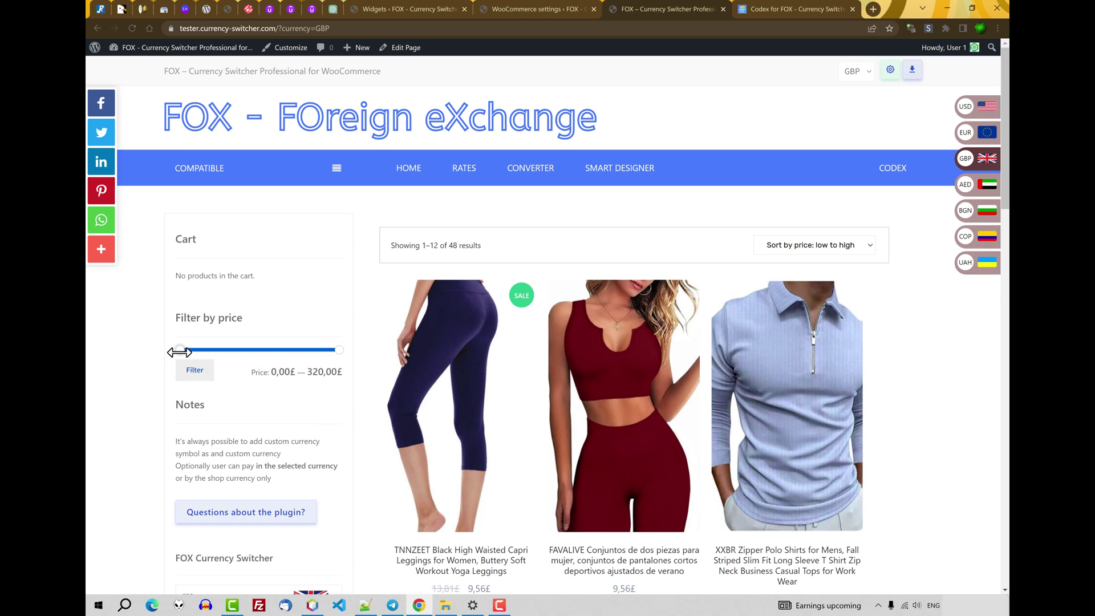
{"action": "left_click_drag", "start_coordinate": [180, 350], "coordinate": [290, 355]}
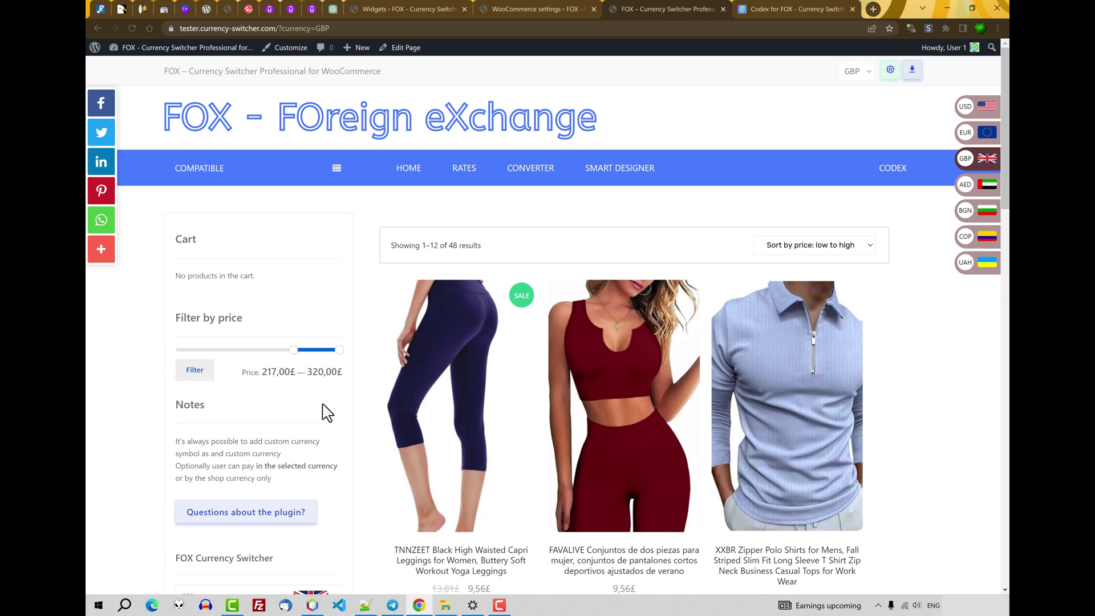
{"action": "left_click", "coordinate": [190, 370]}
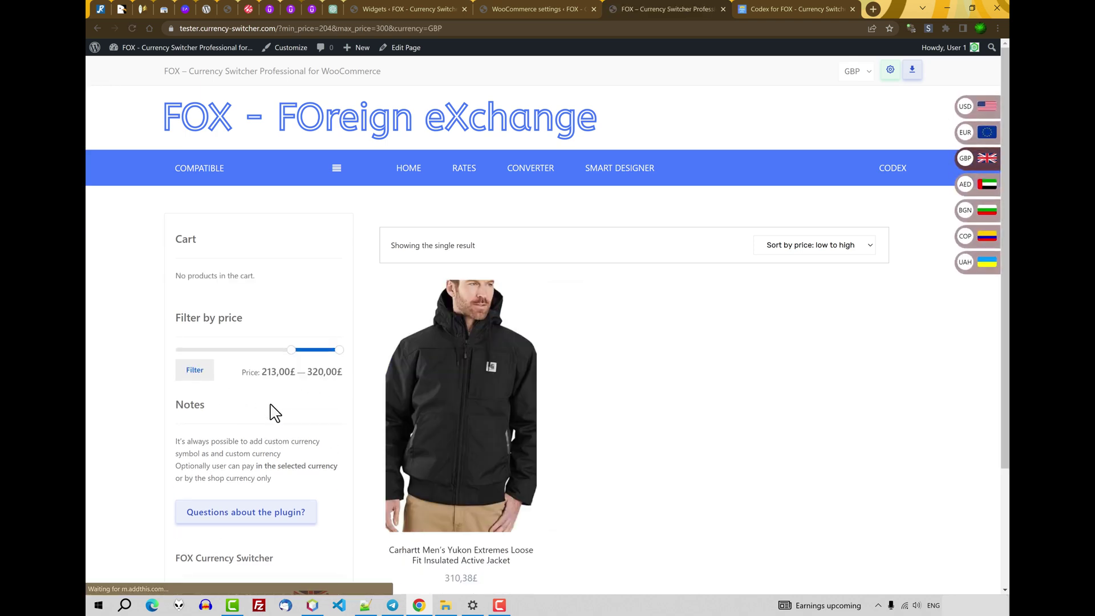
{"action": "key", "text": "ctrl+shift+Tab"}
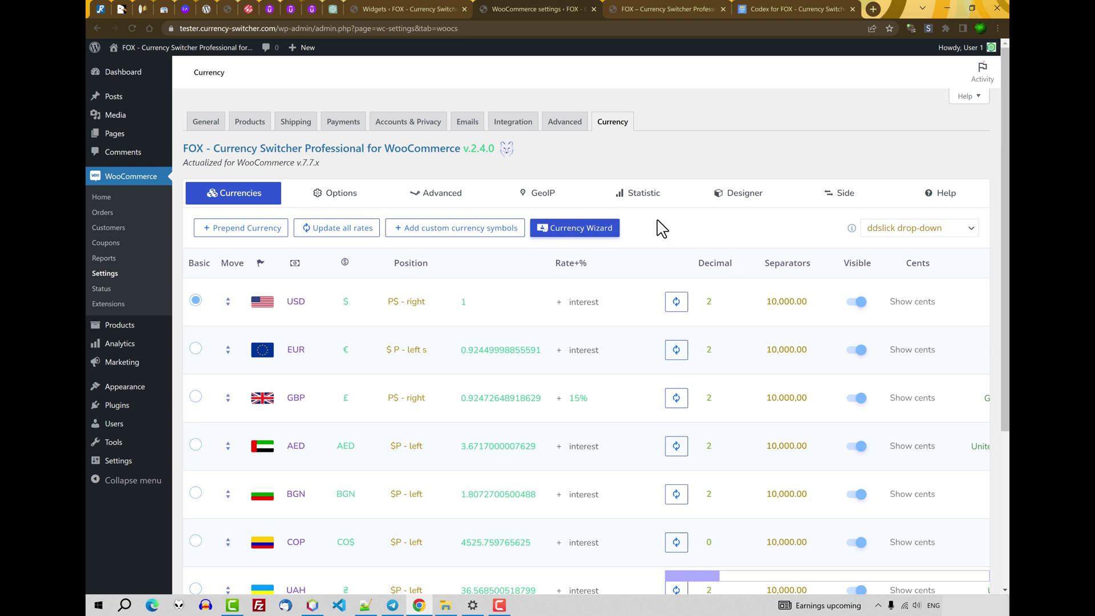
Append YY after ,AED,BGN,CO$,₴ in the custom currency symbols field and save
{"action": "left_click", "coordinate": [346, 498]}
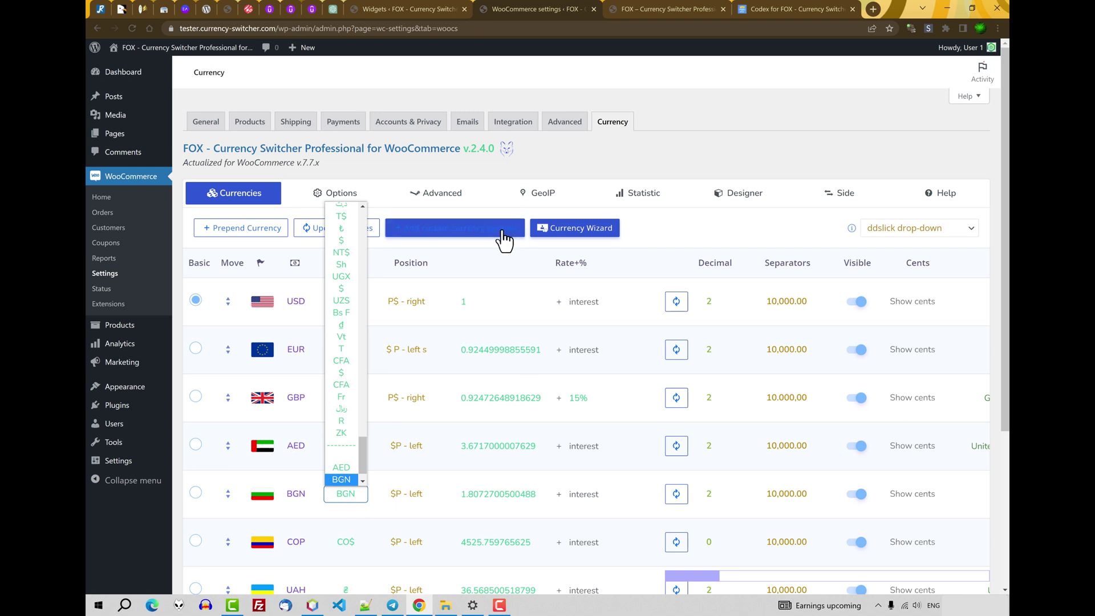
{"action": "left_click", "coordinate": [672, 232]}
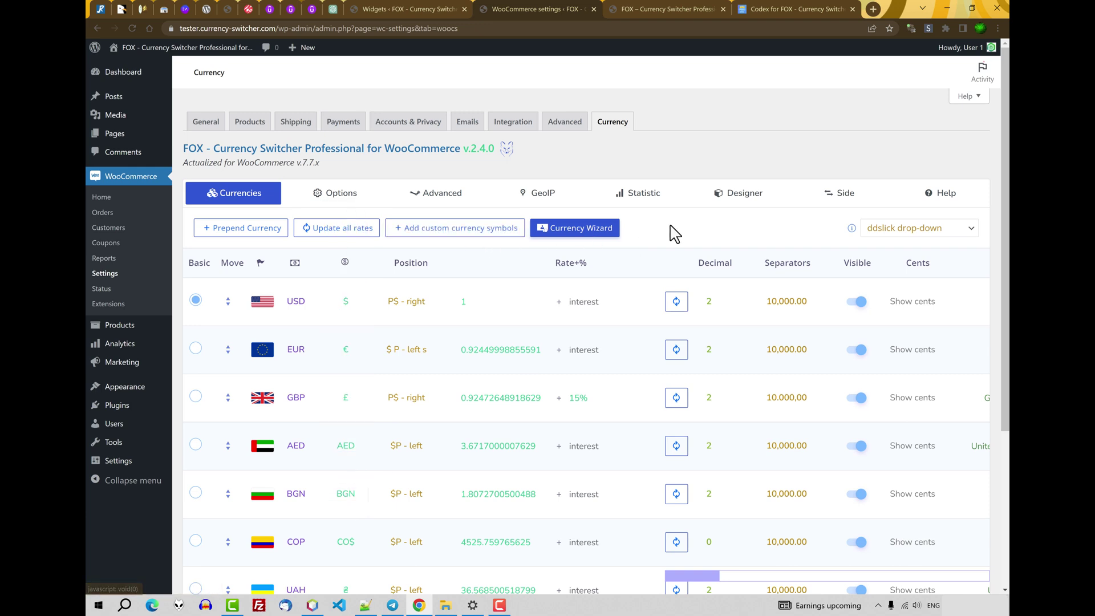
{"action": "left_click", "coordinate": [489, 236]}
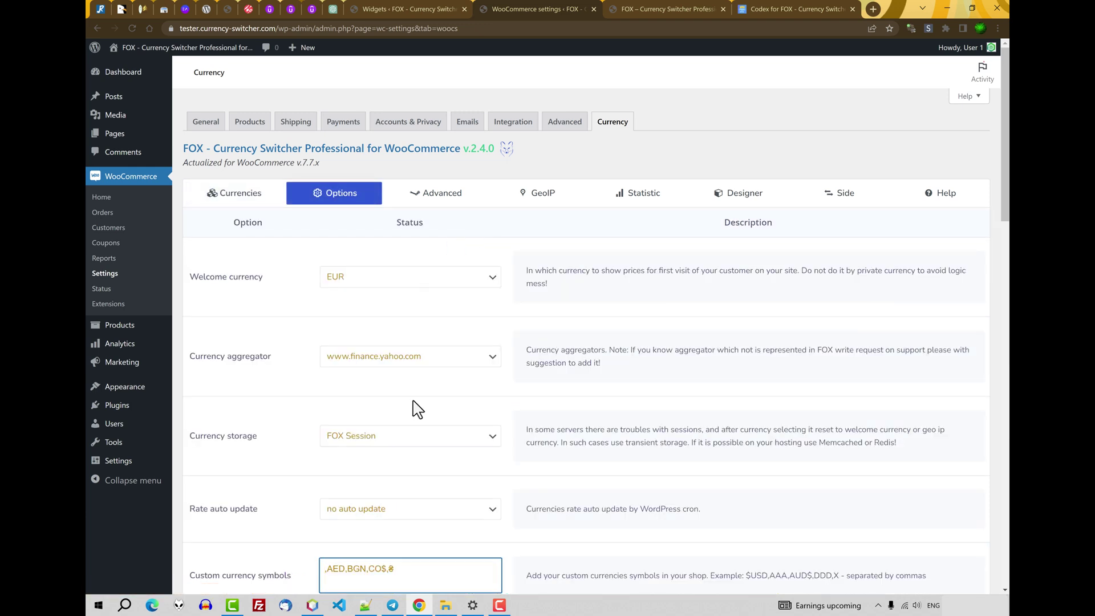
{"action": "scroll", "coordinate": [433, 395], "scroll_direction": "down", "scroll_amount": 3}
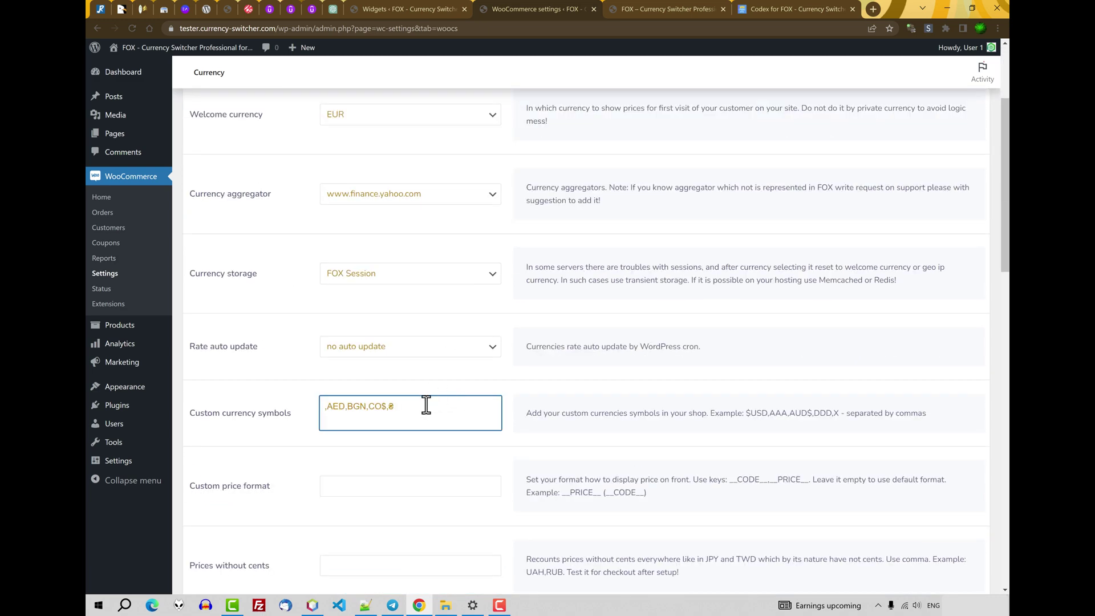
{"action": "left_click_drag", "start_coordinate": [436, 407], "coordinate": [269, 415]}
{"action": "left_click", "coordinate": [434, 413]}
{"action": "scroll", "coordinate": [447, 399], "scroll_direction": "down", "scroll_amount": 15}
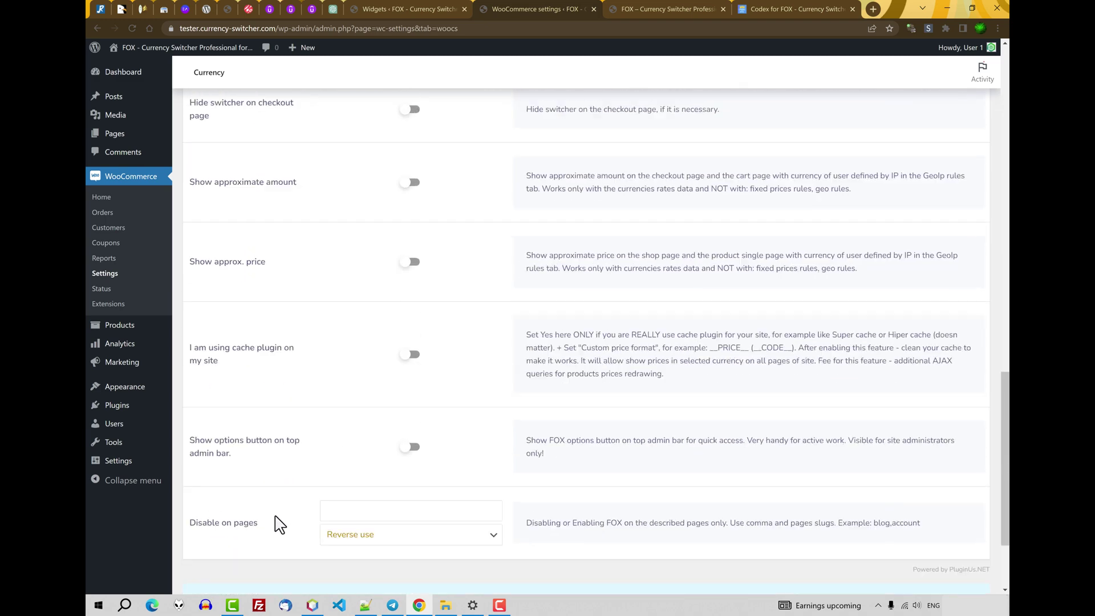
{"action": "left_click", "coordinate": [228, 535]}
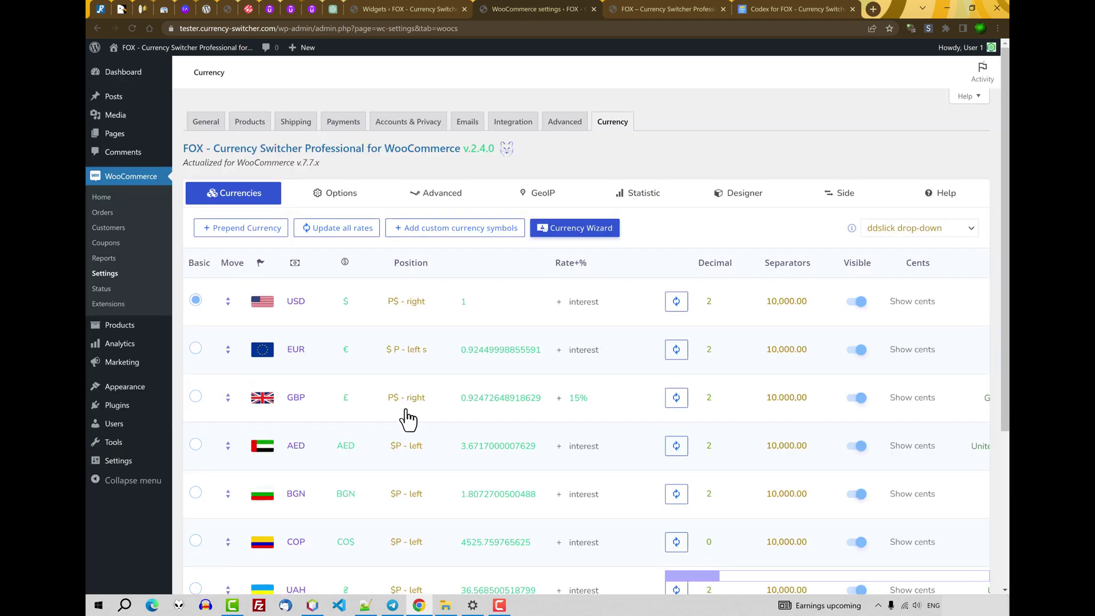
Pick YY in the BGN row's symbol dropdown and save the currency table
{"action": "scroll", "coordinate": [402, 418], "scroll_direction": "down", "scroll_amount": 1}
{"action": "scroll", "coordinate": [398, 418], "scroll_direction": "down", "scroll_amount": 1}
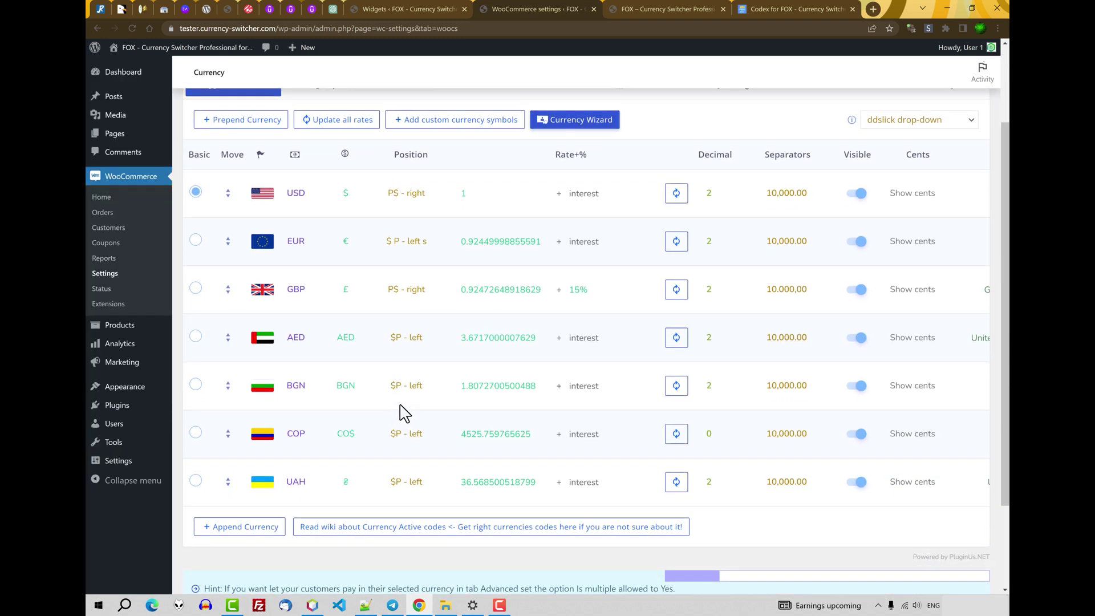
{"action": "left_click", "coordinate": [352, 394]}
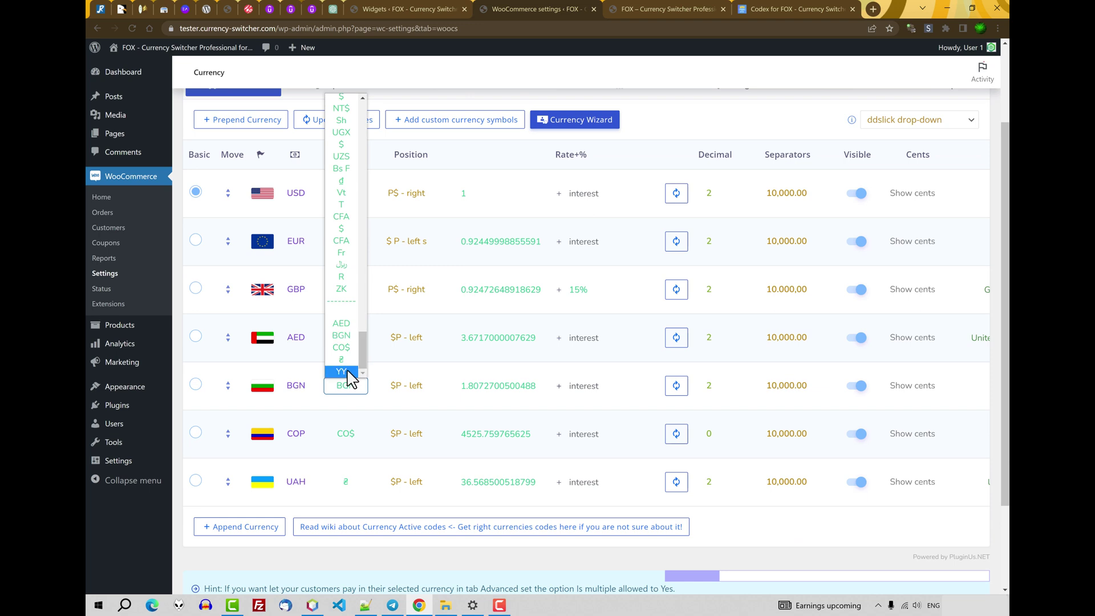
{"action": "left_click", "coordinate": [342, 371]}
{"action": "scroll", "coordinate": [306, 499], "scroll_direction": "down", "scroll_amount": 3}
{"action": "left_click", "coordinate": [235, 539]}
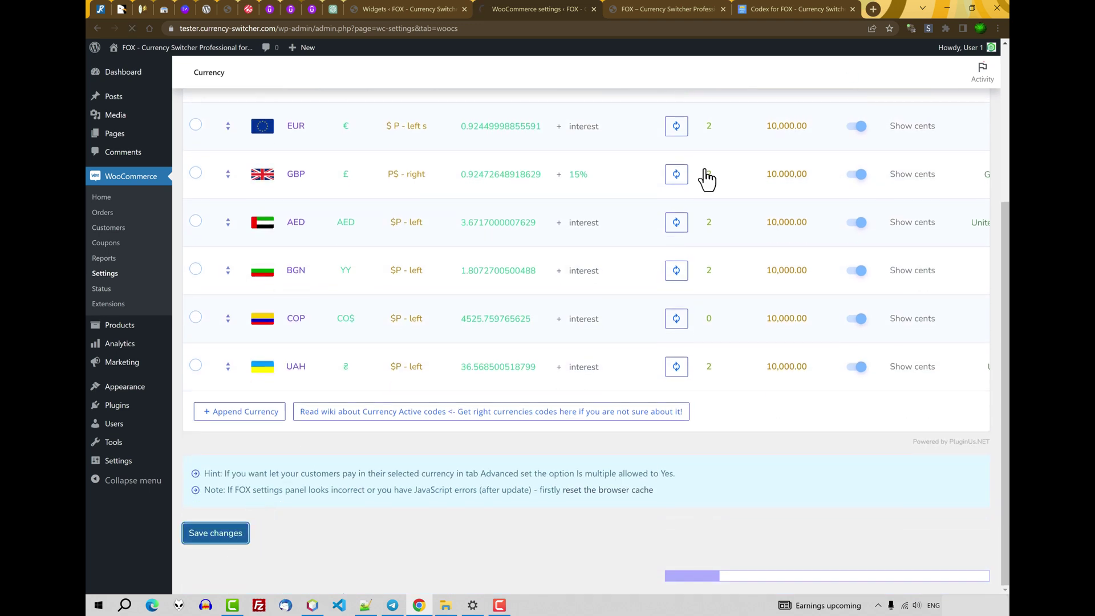
Reload the unfiltered shop and pick BGN in the widget, showing prices like YY16.25
{"action": "left_click", "coordinate": [672, 2]}
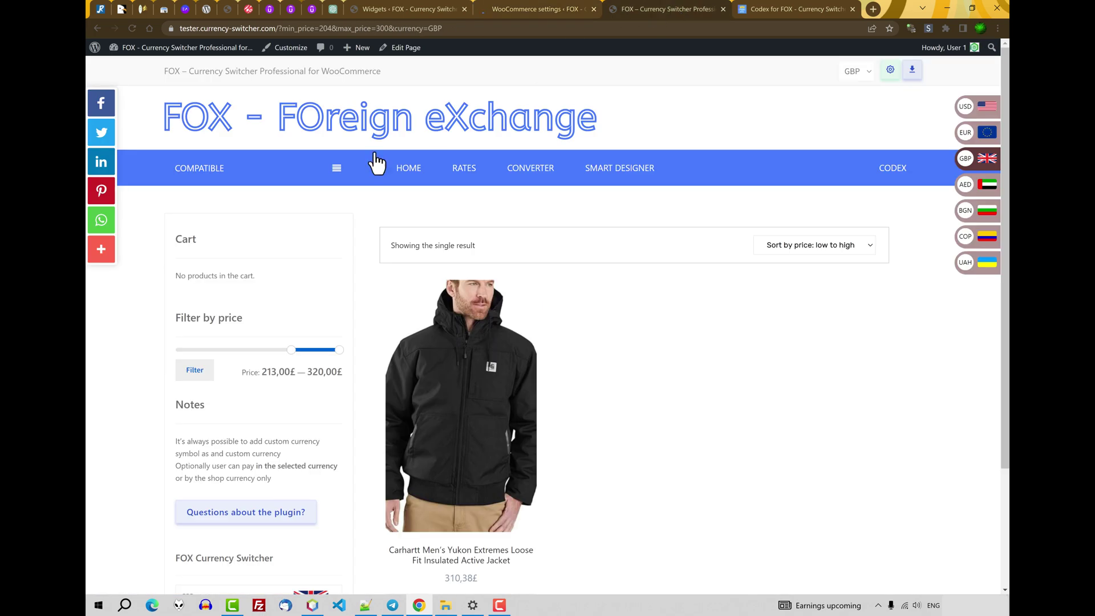
{"action": "left_click", "coordinate": [288, 119]}
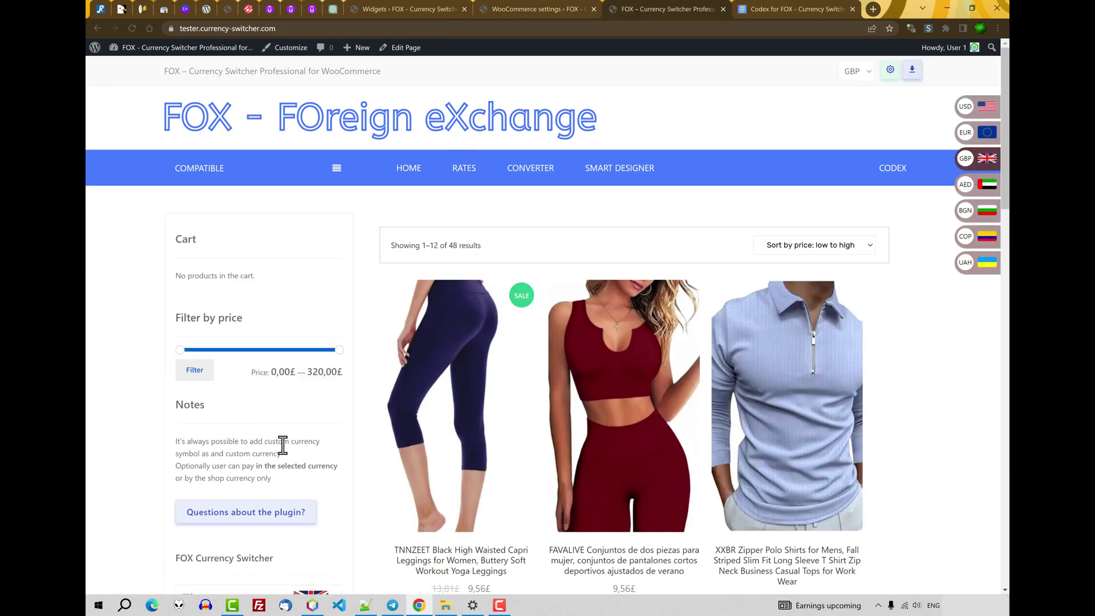
{"action": "scroll", "coordinate": [283, 445], "scroll_direction": "down", "scroll_amount": 5}
{"action": "left_click", "coordinate": [232, 292]}
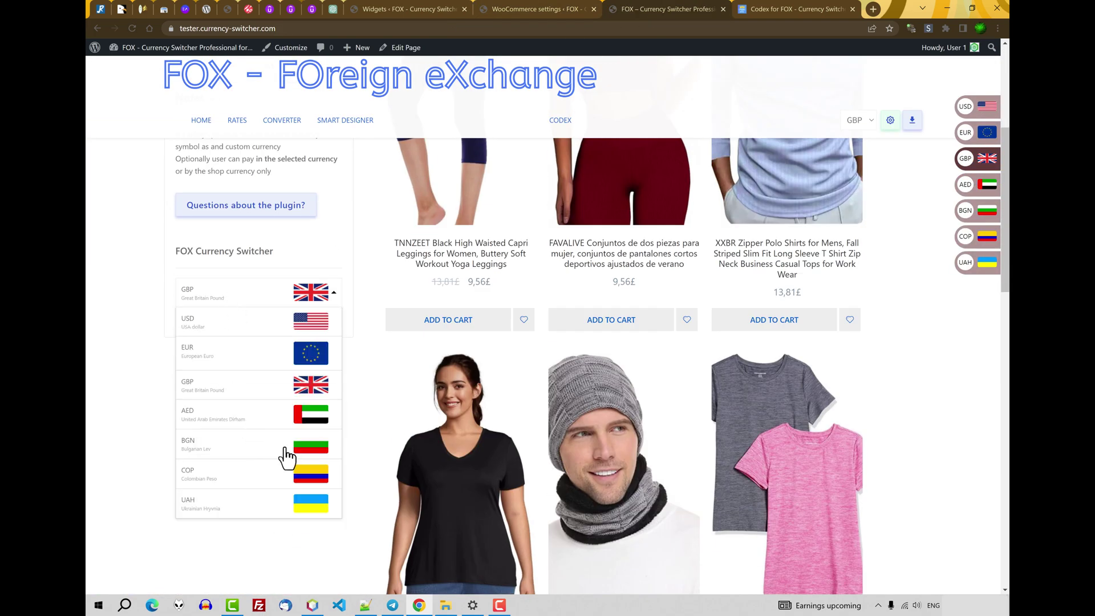
{"action": "left_click", "coordinate": [231, 455]}
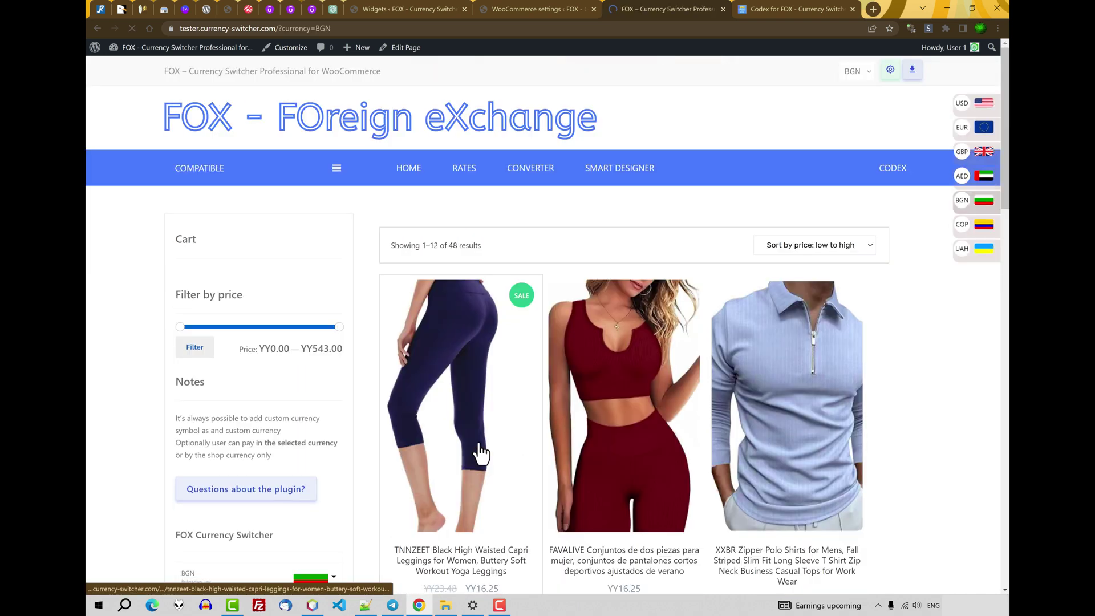
{"action": "scroll", "coordinate": [478, 439], "scroll_direction": "down", "scroll_amount": 3}
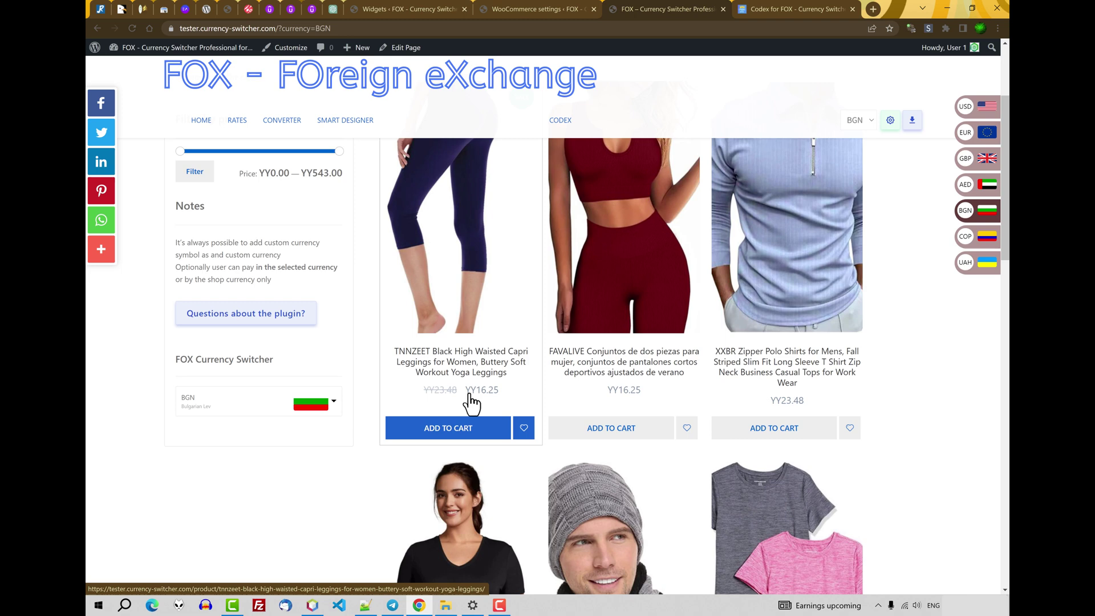
{"action": "left_click", "coordinate": [539, 9]}
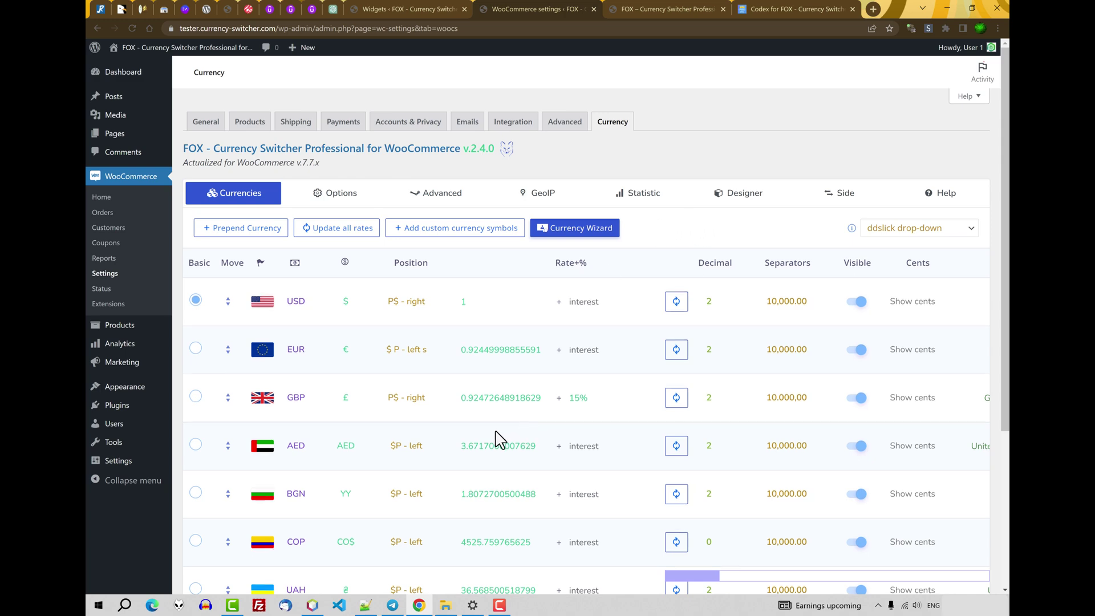
Append a new currency row with code XXX and the YY symbol
{"action": "scroll", "coordinate": [479, 434], "scroll_direction": "down", "scroll_amount": 3}
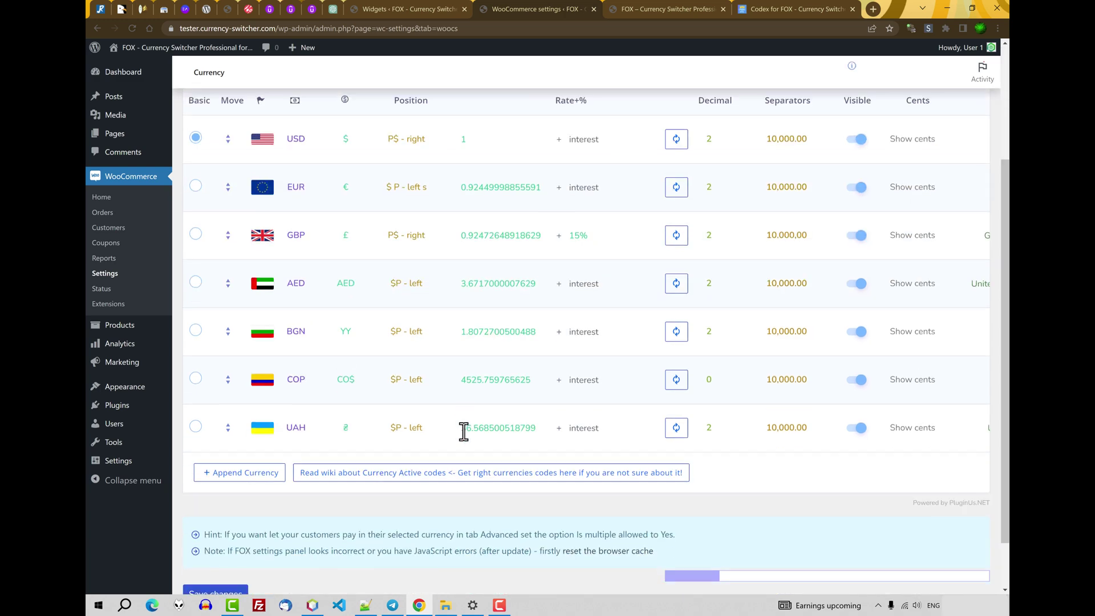
{"action": "left_click", "coordinate": [233, 482]}
{"action": "left_click", "coordinate": [307, 478]}
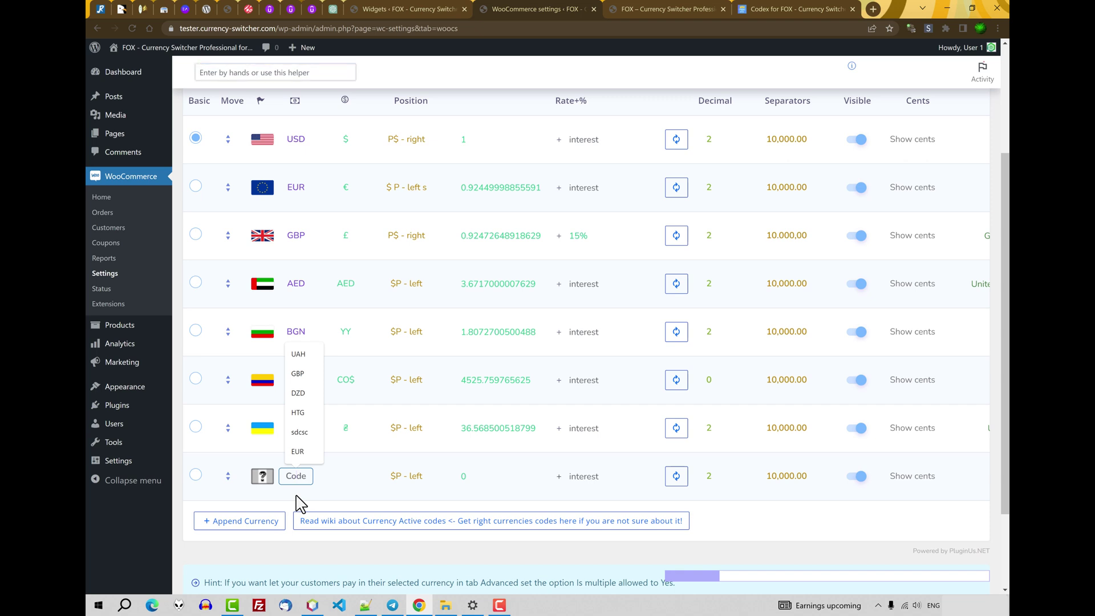
{"action": "type", "text": "XXX"}
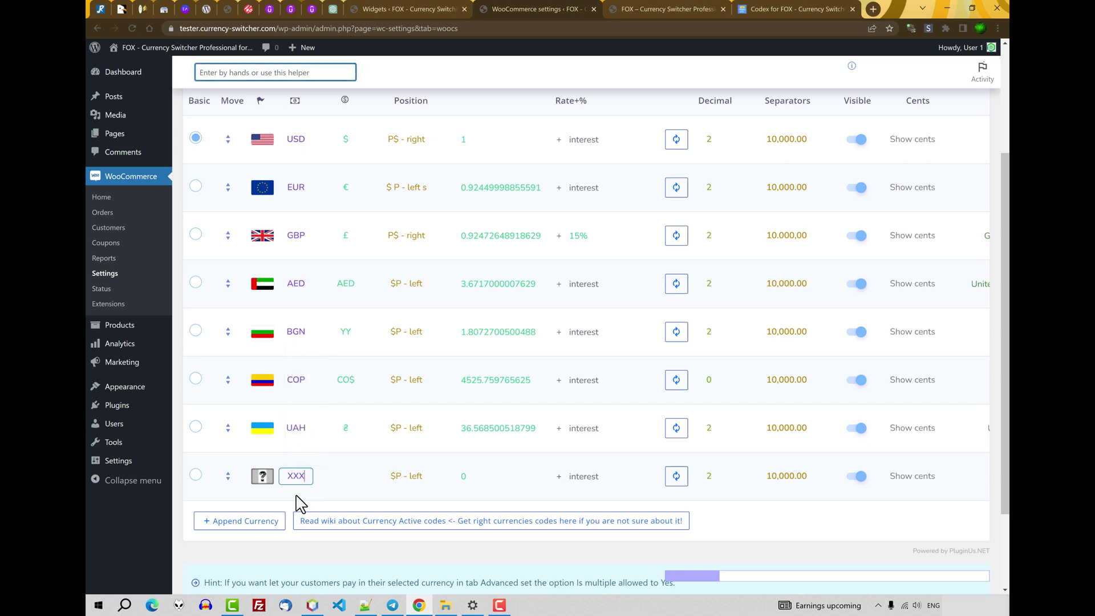
{"action": "left_click", "coordinate": [358, 478]}
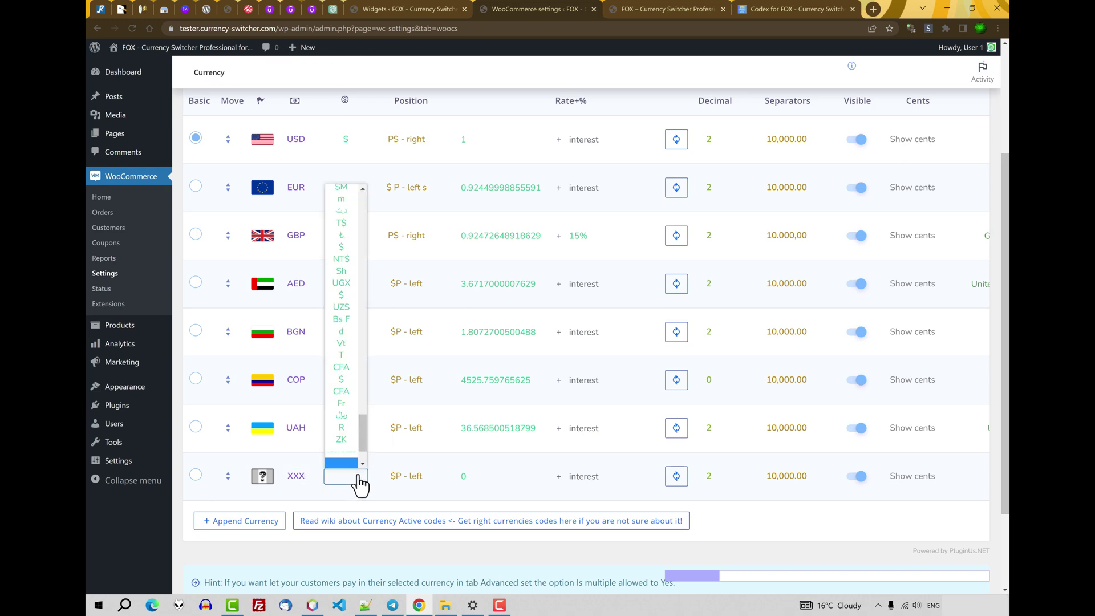
{"action": "scroll", "coordinate": [363, 445], "scroll_direction": "down", "scroll_amount": 3}
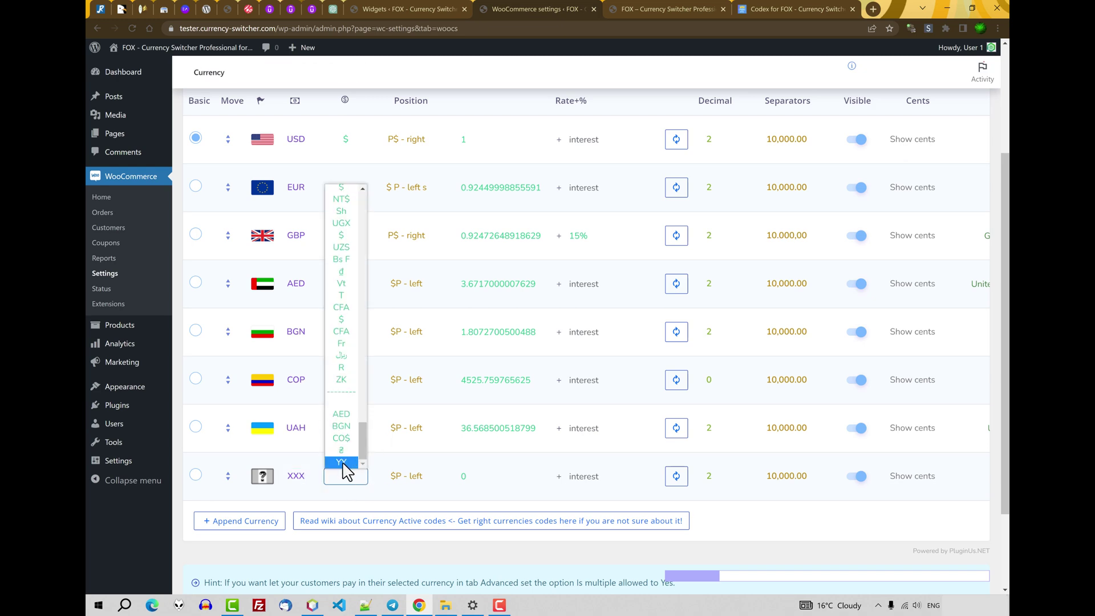
{"action": "left_click", "coordinate": [343, 464]}
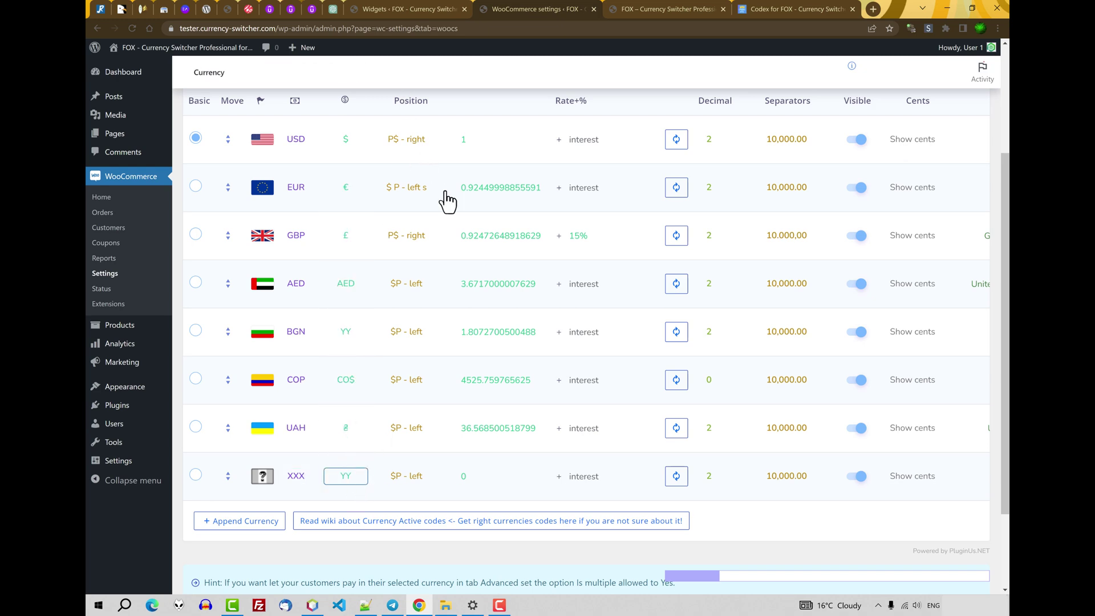
Check the custom currency symbols list in the options, then return to the currencies
{"action": "scroll", "coordinate": [447, 200], "scroll_direction": "up", "scroll_amount": 2}
{"action": "left_click", "coordinate": [334, 143]}
{"action": "scroll", "coordinate": [399, 422], "scroll_direction": "down", "scroll_amount": 1}
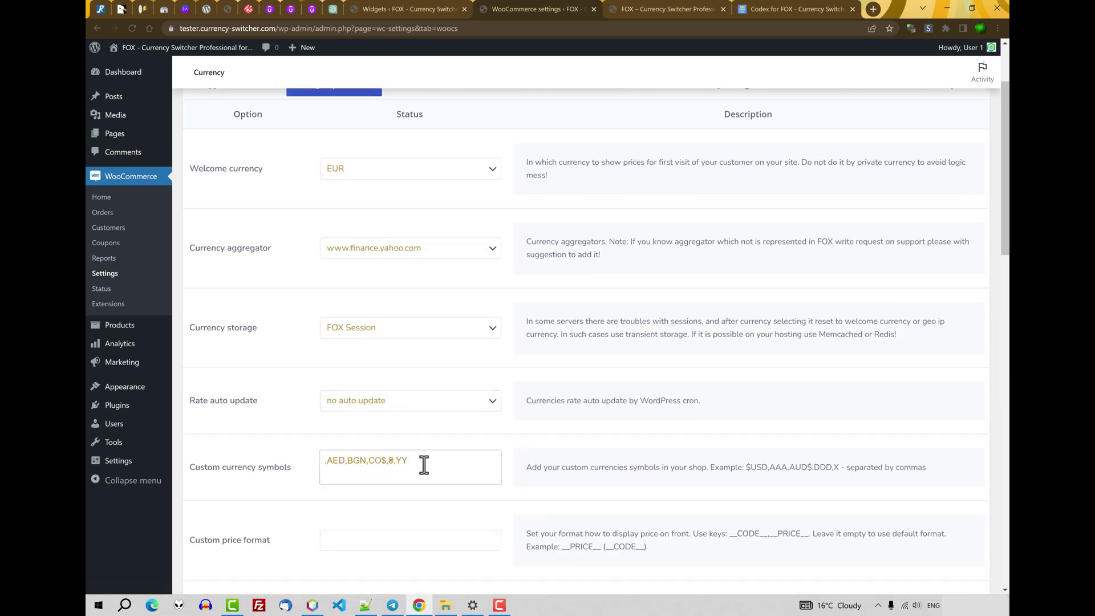
{"action": "left_click", "coordinate": [422, 464]}
{"action": "scroll", "coordinate": [286, 124], "scroll_direction": "up", "scroll_amount": 1}
{"action": "left_click", "coordinate": [243, 141]}
{"action": "scroll", "coordinate": [457, 343], "scroll_direction": "down", "scroll_amount": 6}
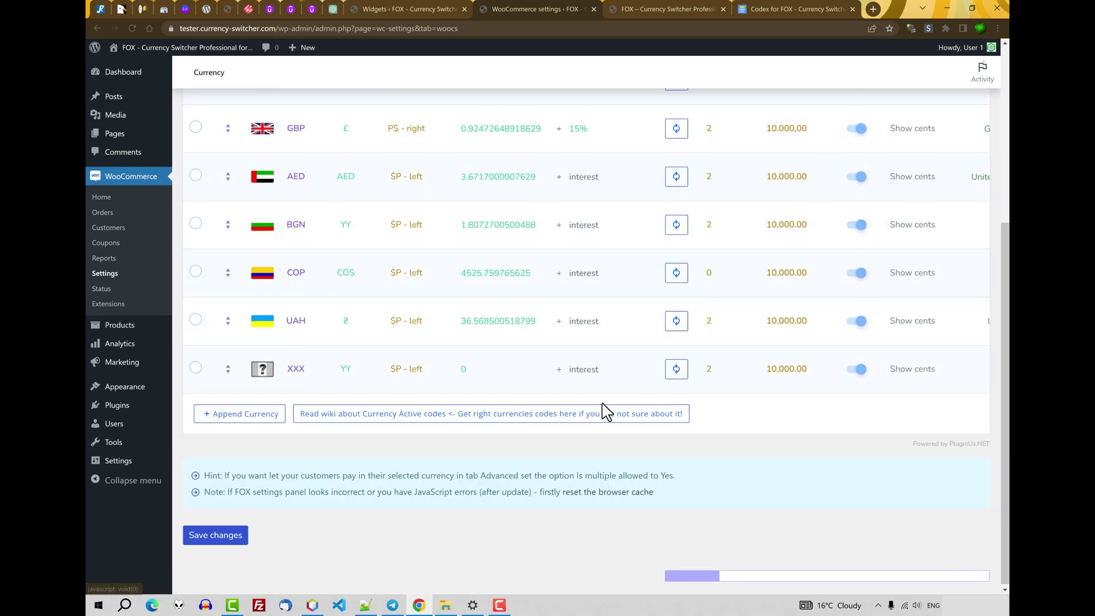
Set the XXX rate to 100 and use the blue two-piece outfit image as its flag
{"action": "left_click", "coordinate": [487, 367]}
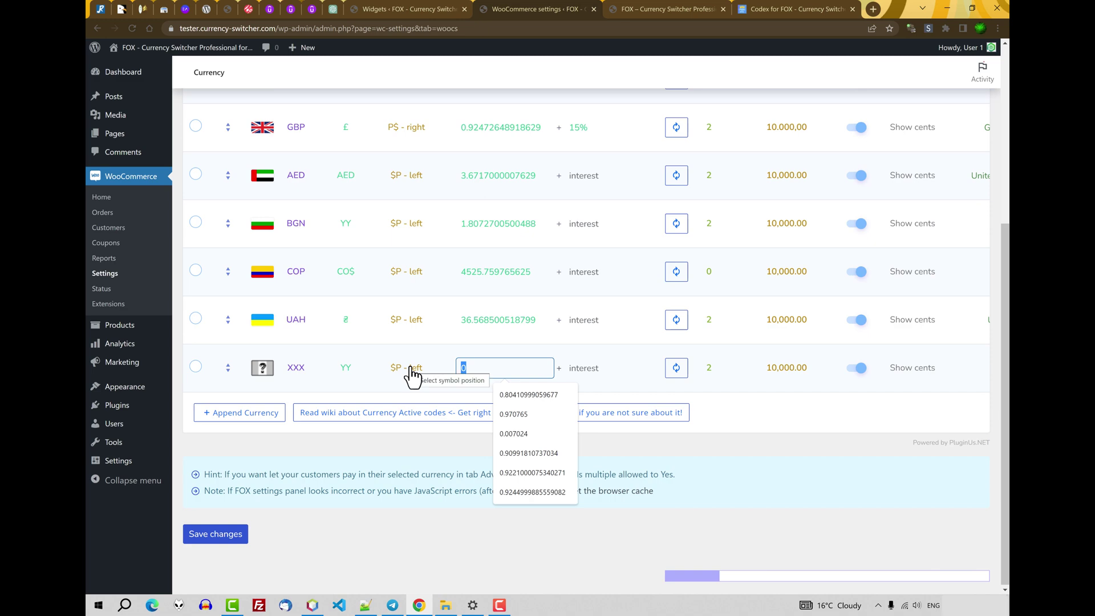
{"action": "type", "text": "100"}
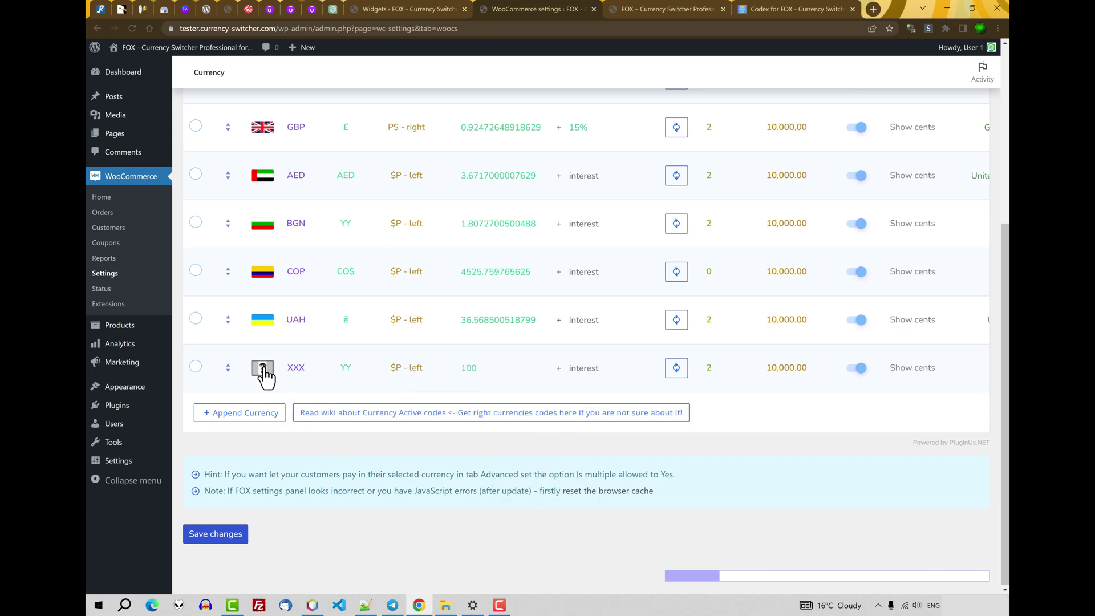
{"action": "left_click", "coordinate": [263, 370]}
{"action": "scroll", "coordinate": [712, 443], "scroll_direction": "down", "scroll_amount": 5}
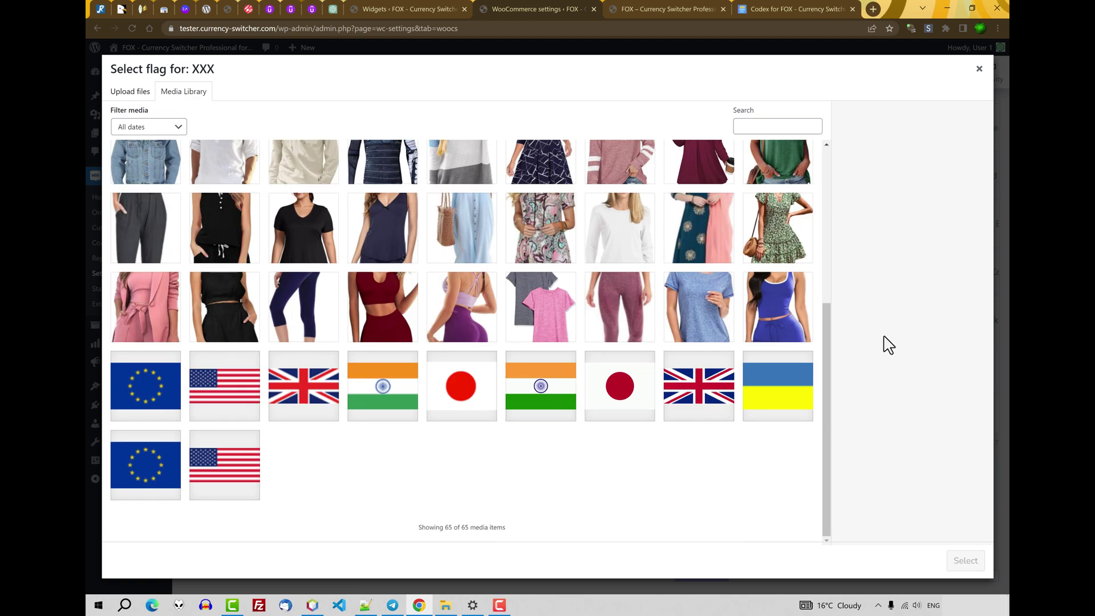
{"action": "left_click", "coordinate": [804, 338]}
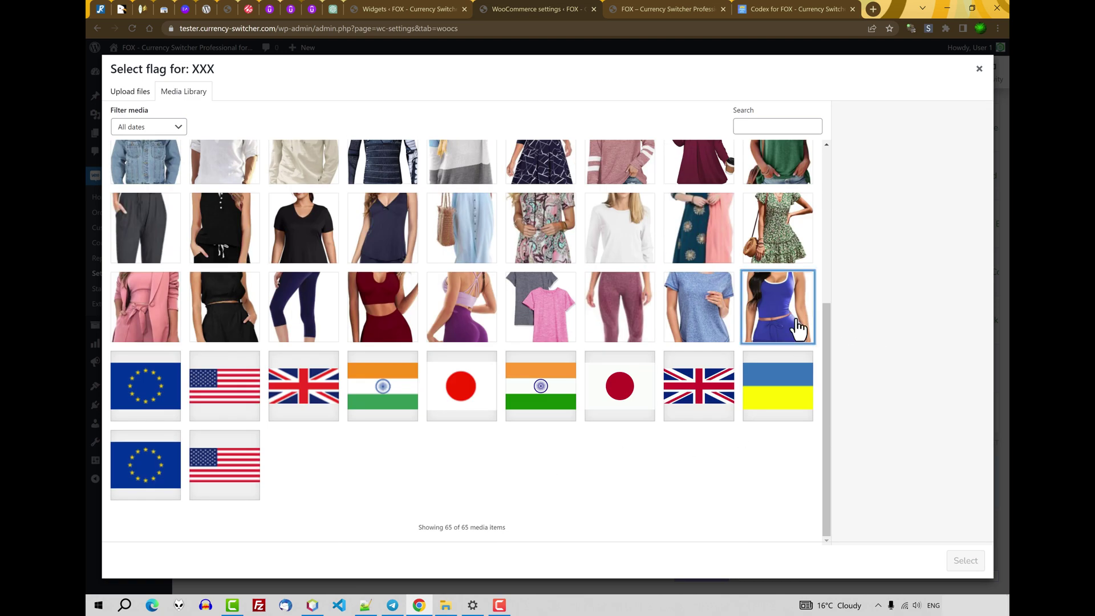
{"action": "left_click", "coordinate": [965, 561]}
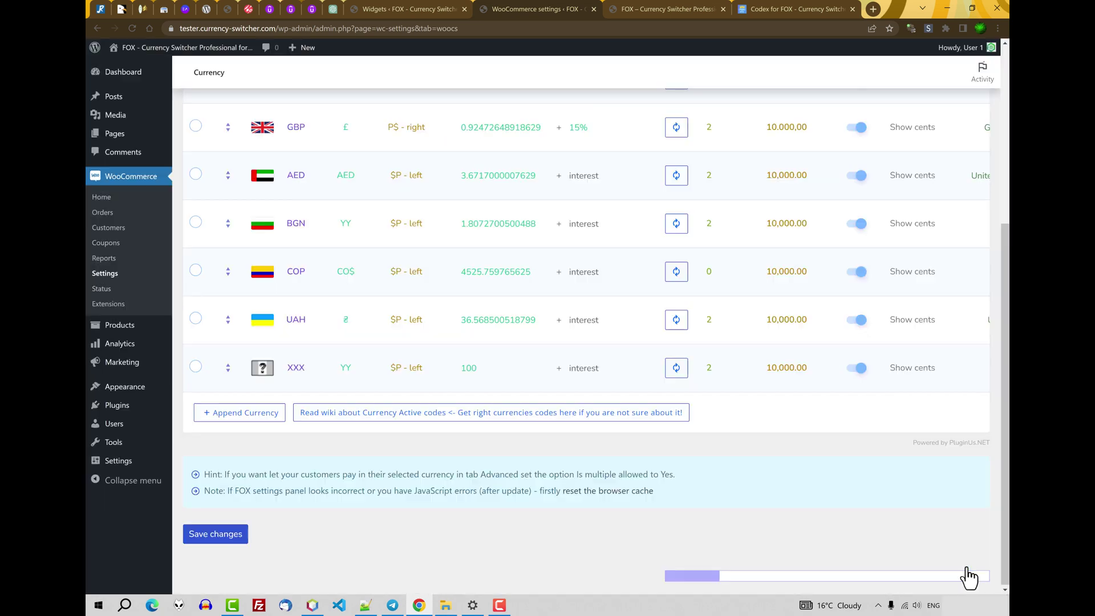
Save the XXX currency and view the storefront priced in XXX, like YY899.00
{"action": "left_click", "coordinate": [221, 535]}
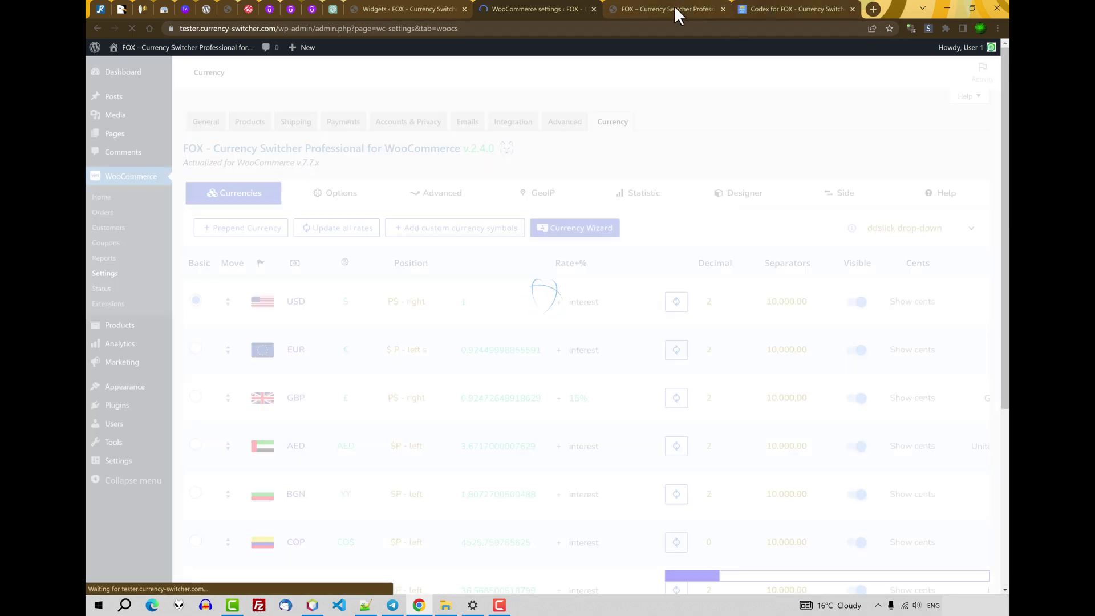
{"action": "left_click", "coordinate": [674, 8]}
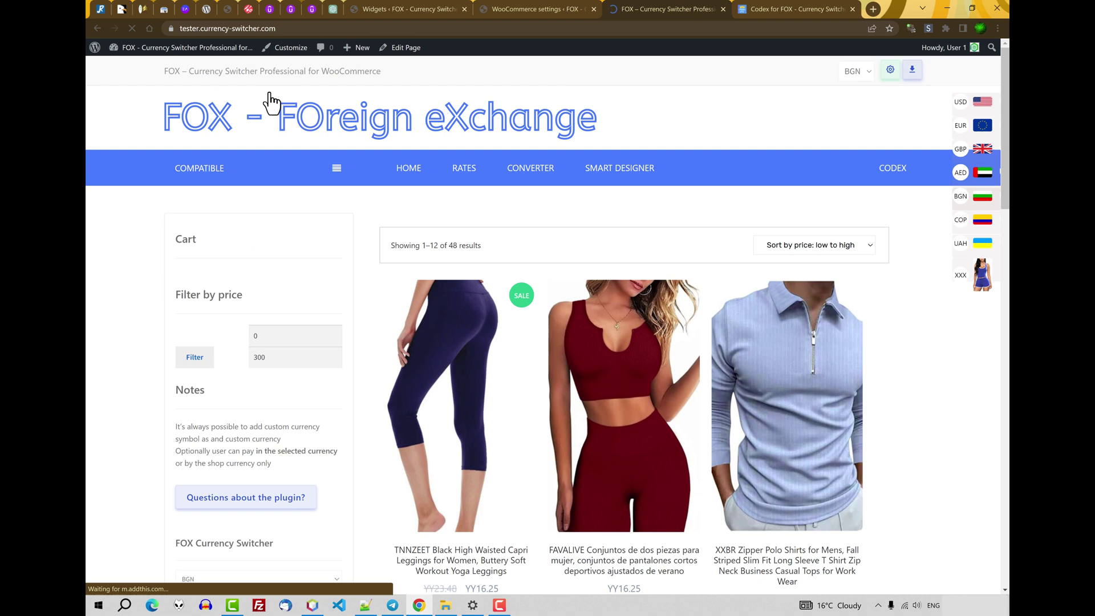
{"action": "scroll", "coordinate": [929, 362], "scroll_direction": "down", "scroll_amount": 1}
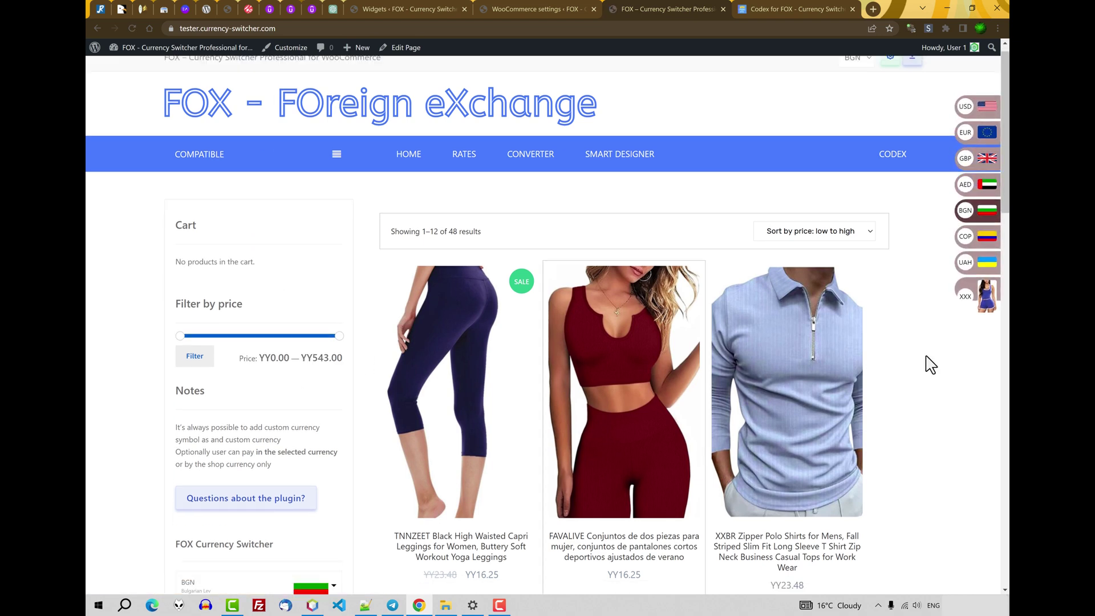
{"action": "scroll", "coordinate": [784, 331], "scroll_direction": "down", "scroll_amount": 4}
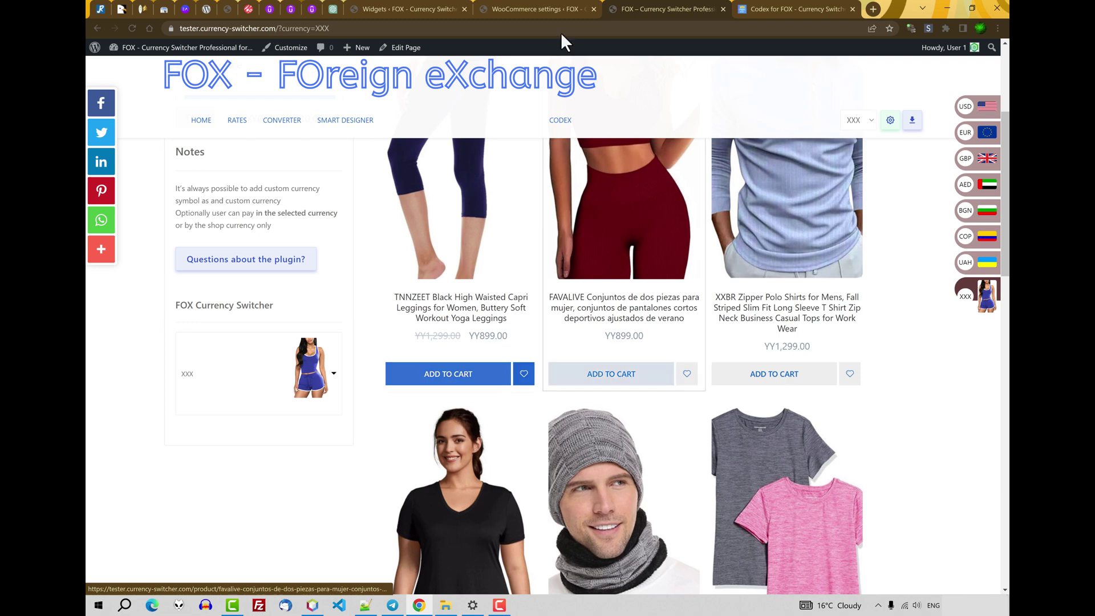
{"action": "left_click", "coordinate": [542, 9]}
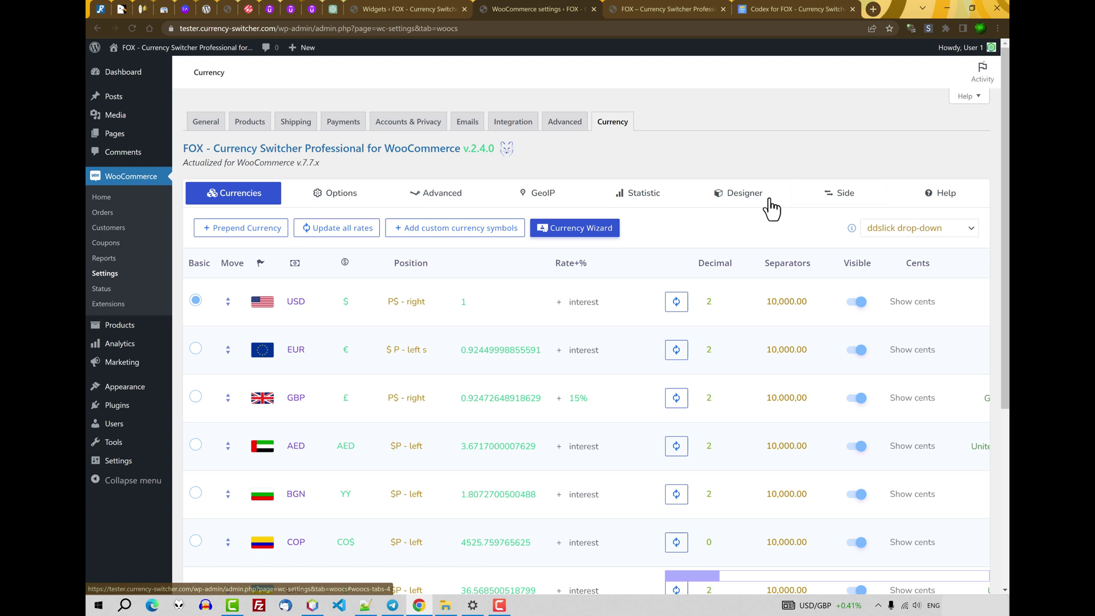
Create a new custom switcher design in the FOX Smart Designer and open it
{"action": "left_click", "coordinate": [735, 201]}
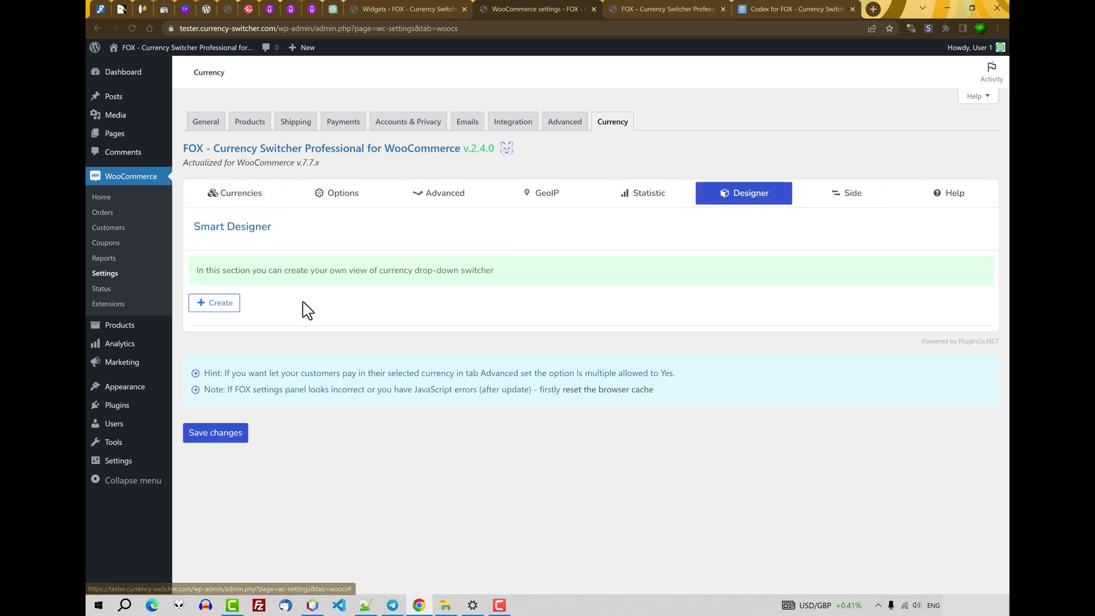
{"action": "left_click", "coordinate": [222, 305]}
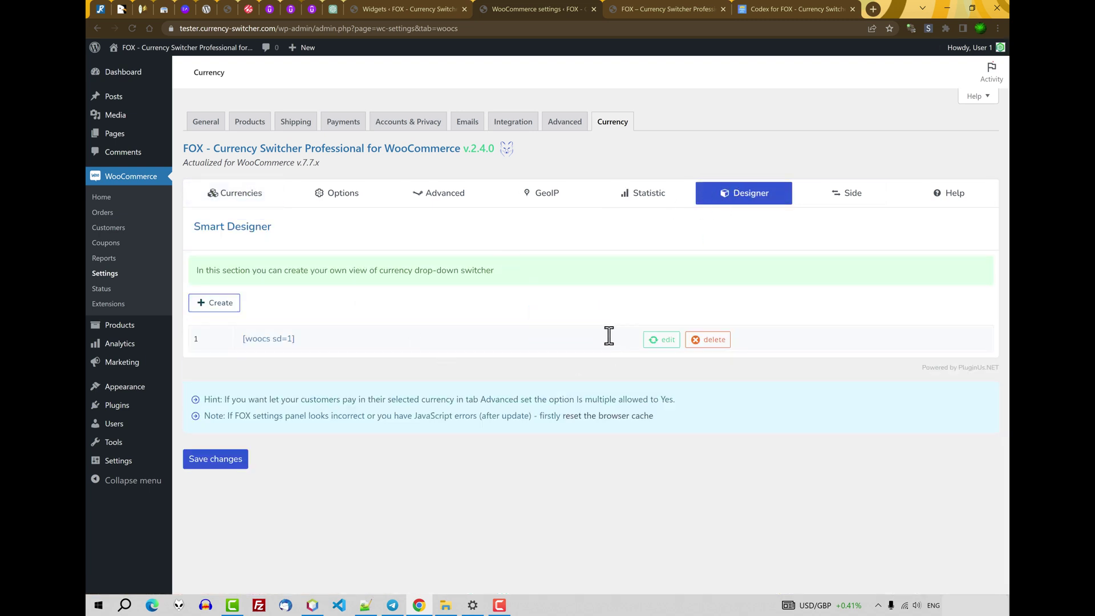
{"action": "left_click", "coordinate": [662, 341]}
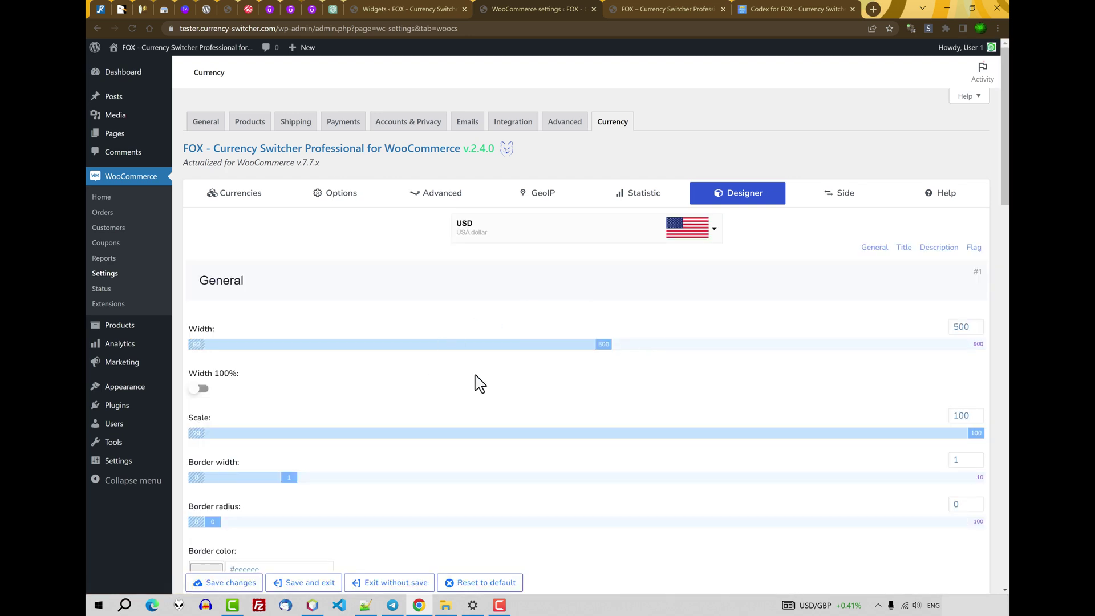
Set the design's width to 590, border width 3 and corner radius 64, then save
{"action": "left_click_drag", "start_coordinate": [605, 346], "coordinate": [687, 342]}
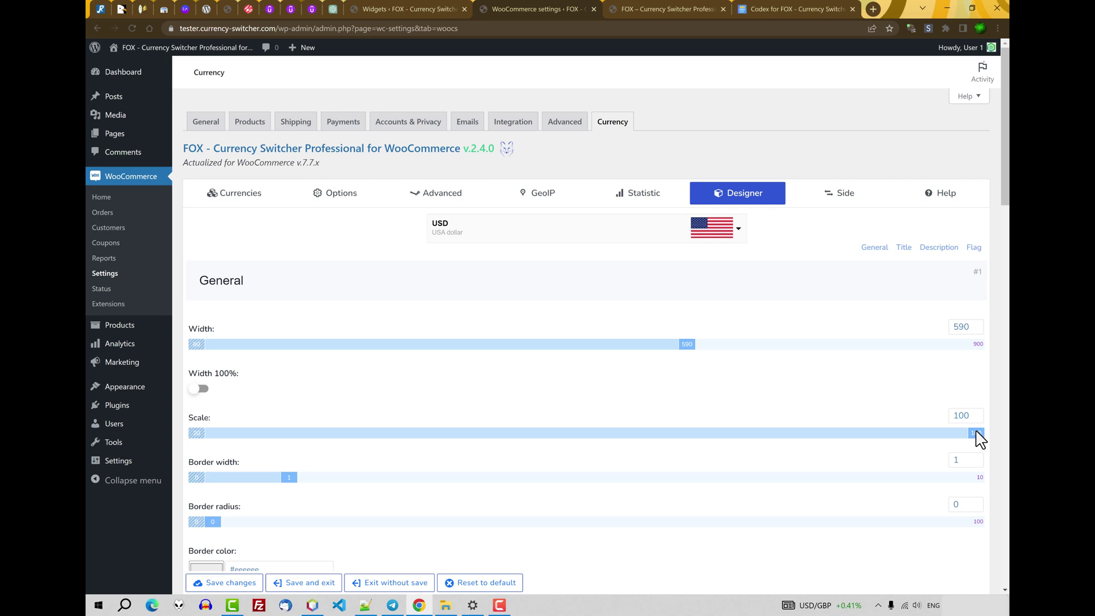
{"action": "scroll", "coordinate": [422, 428], "scroll_direction": "down", "scroll_amount": 2}
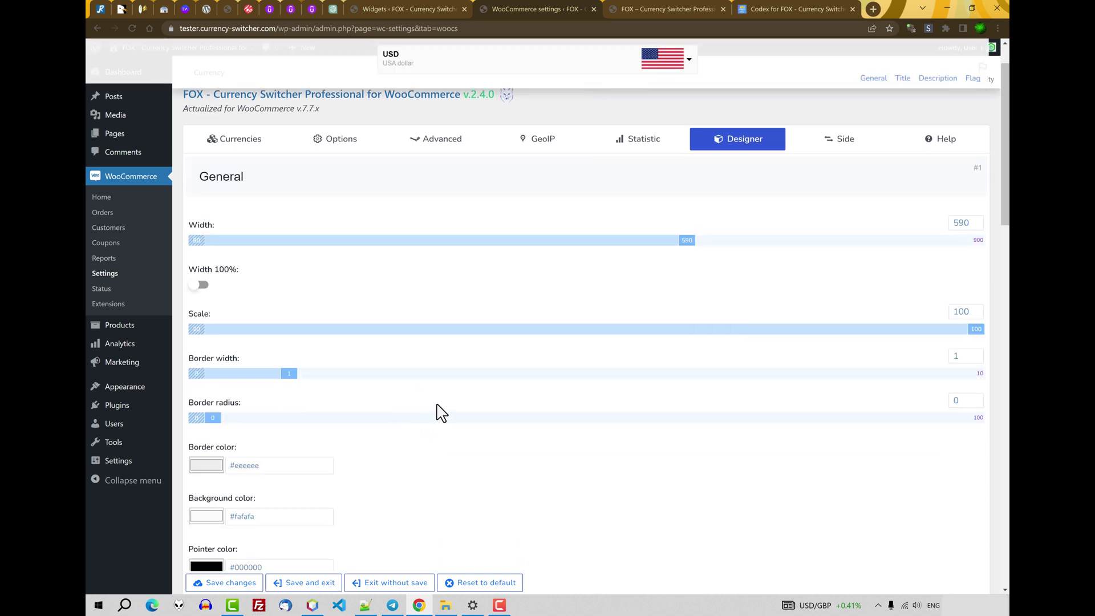
{"action": "scroll", "coordinate": [442, 412], "scroll_direction": "up", "scroll_amount": 2}
{"action": "left_click_drag", "start_coordinate": [290, 477], "coordinate": [424, 476]}
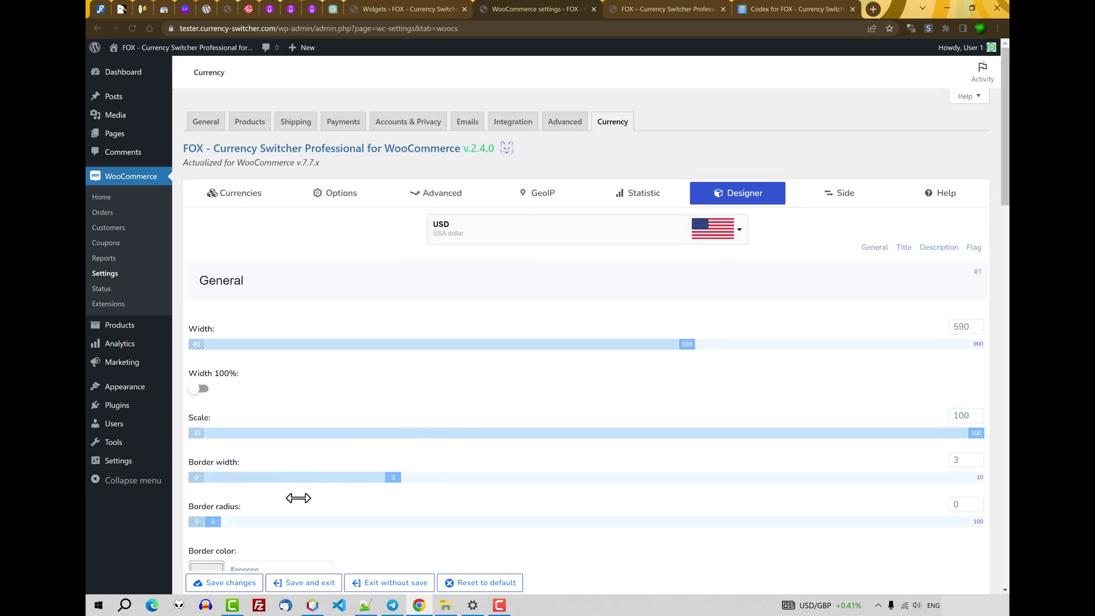
{"action": "left_click_drag", "start_coordinate": [212, 522], "coordinate": [696, 521]}
{"action": "scroll", "coordinate": [548, 405], "scroll_direction": "down", "scroll_amount": 2}
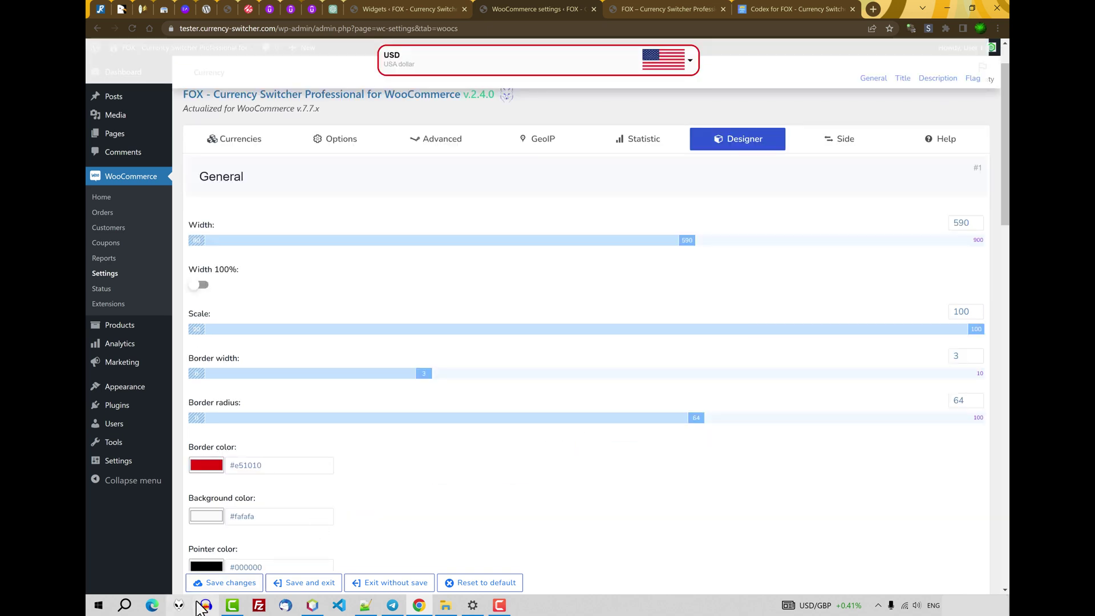
{"action": "left_click", "coordinate": [234, 584]}
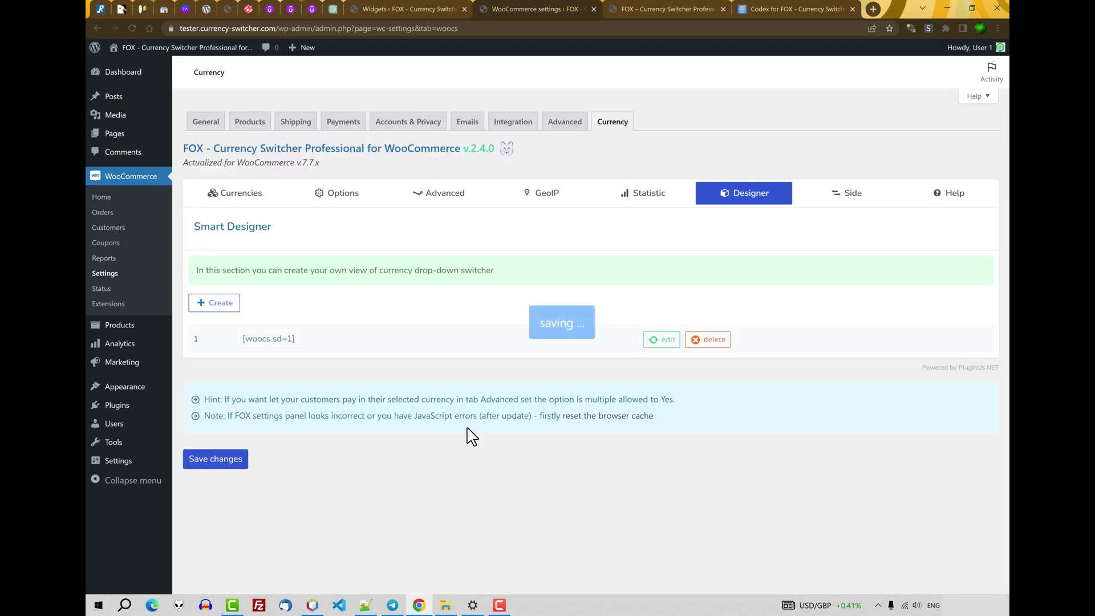
Copy the [woocs sd=1] shortcode of the new switcher design
{"action": "left_click", "coordinate": [251, 340]}
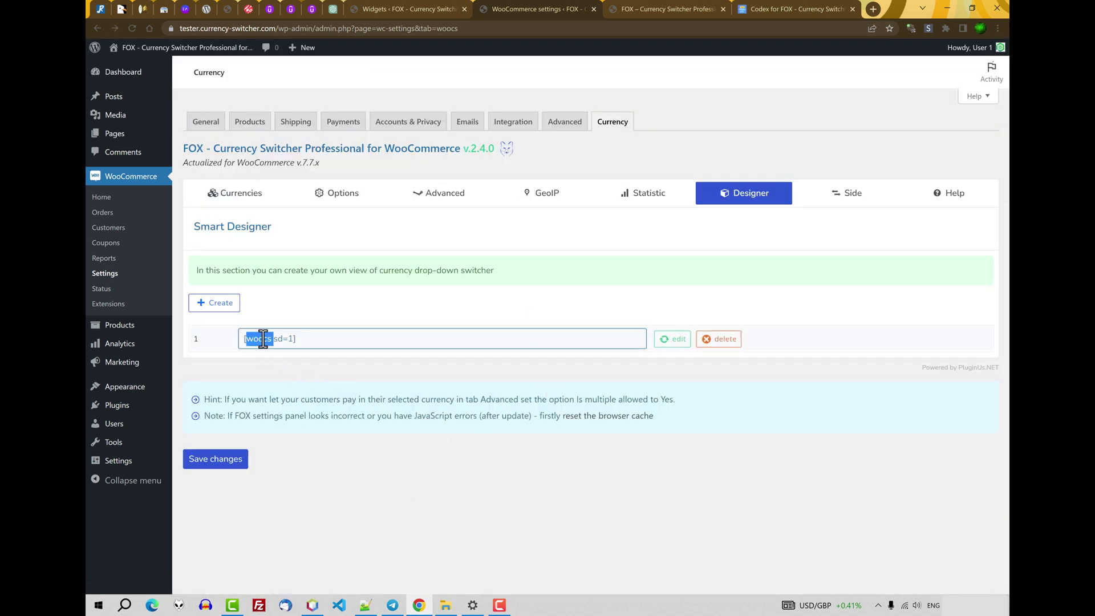
{"action": "right_click", "coordinate": [274, 339]}
{"action": "left_click", "coordinate": [299, 346]}
Add a Shortcode block containing [woocs sd=1] at the end of the Sidebar widgets and update
{"action": "left_click", "coordinate": [199, 421]}
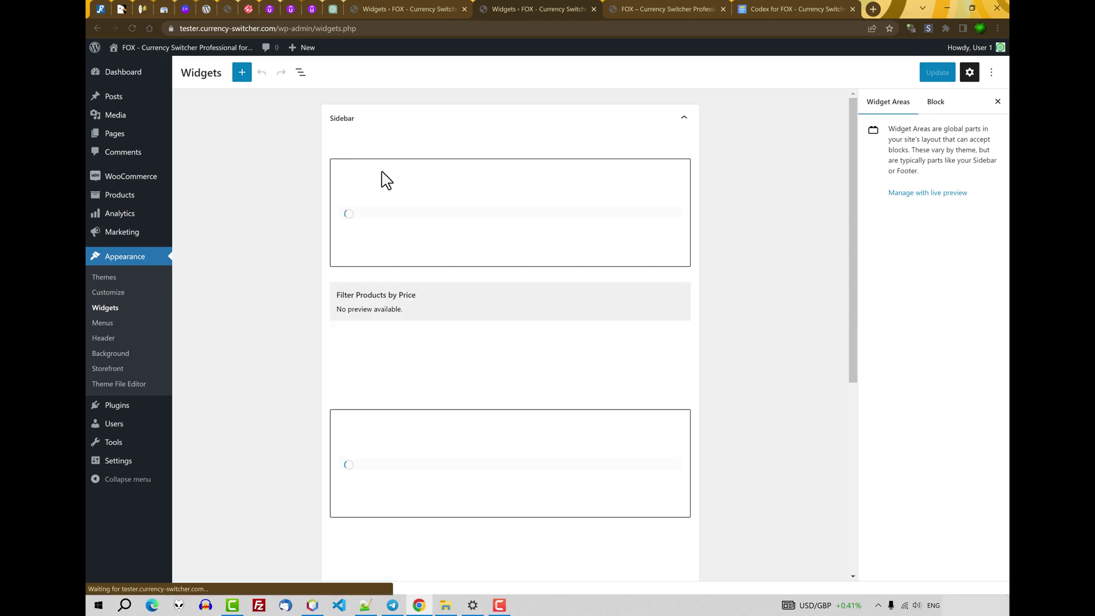
{"action": "left_click", "coordinate": [239, 75]}
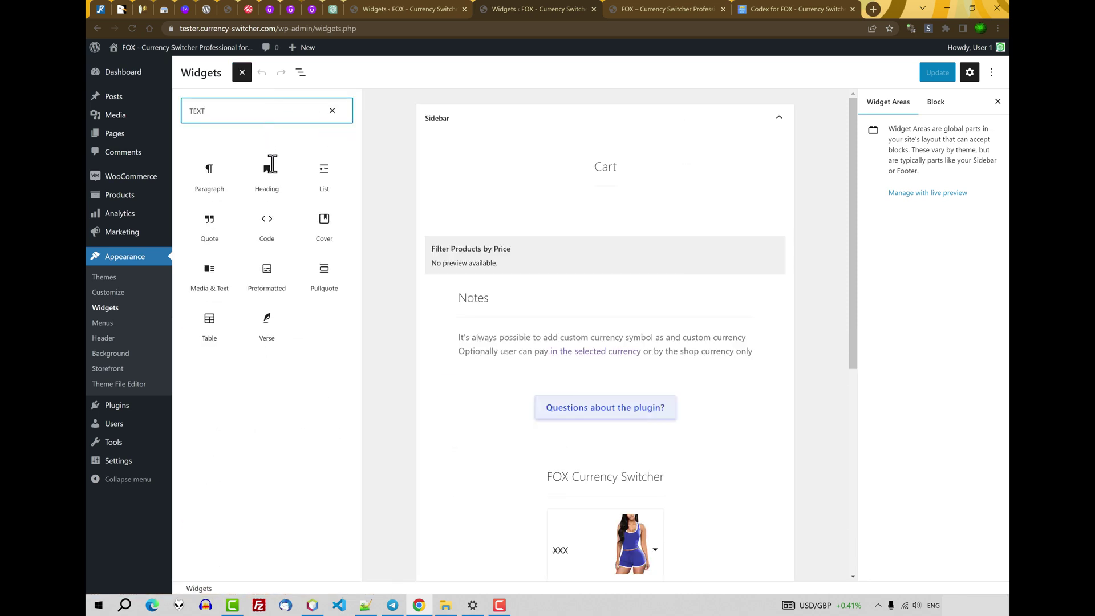
{"action": "key", "text": "Return"}
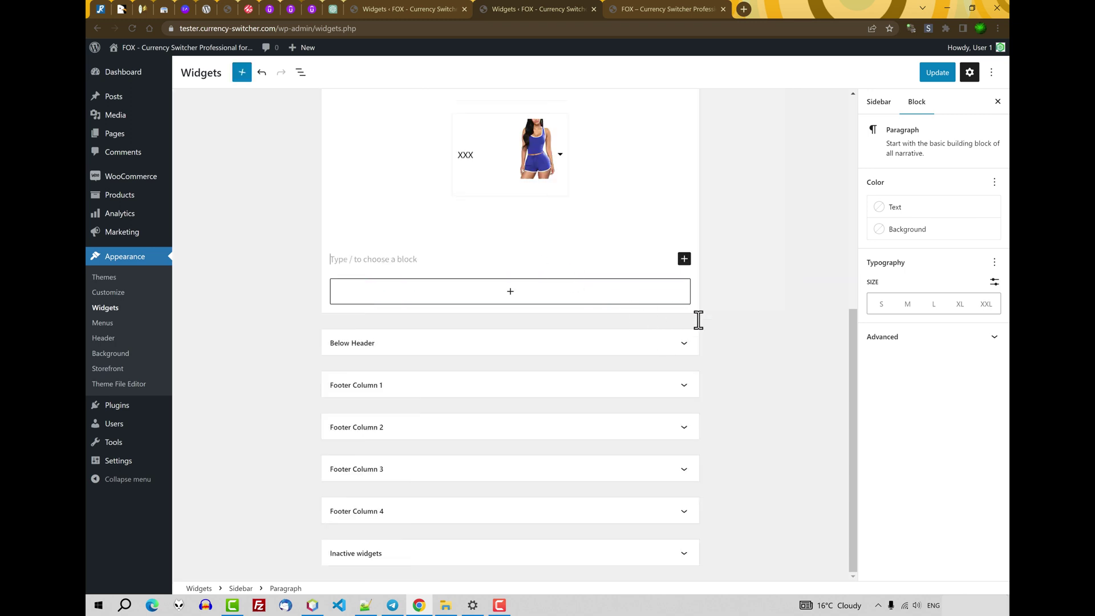
{"action": "key", "text": "ctrl+v"}
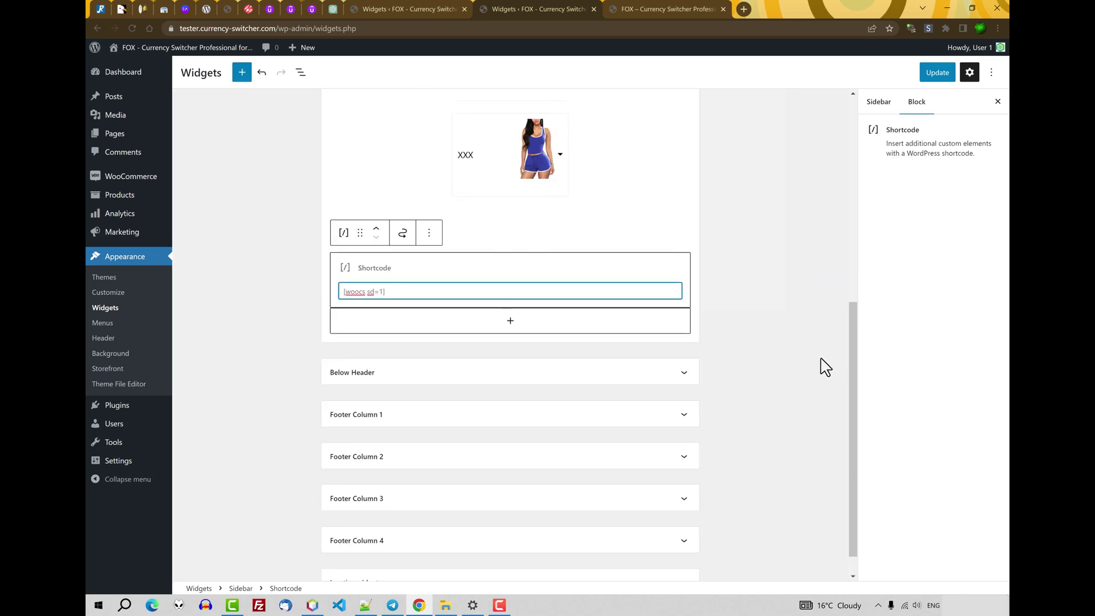
{"action": "left_click", "coordinate": [937, 73]}
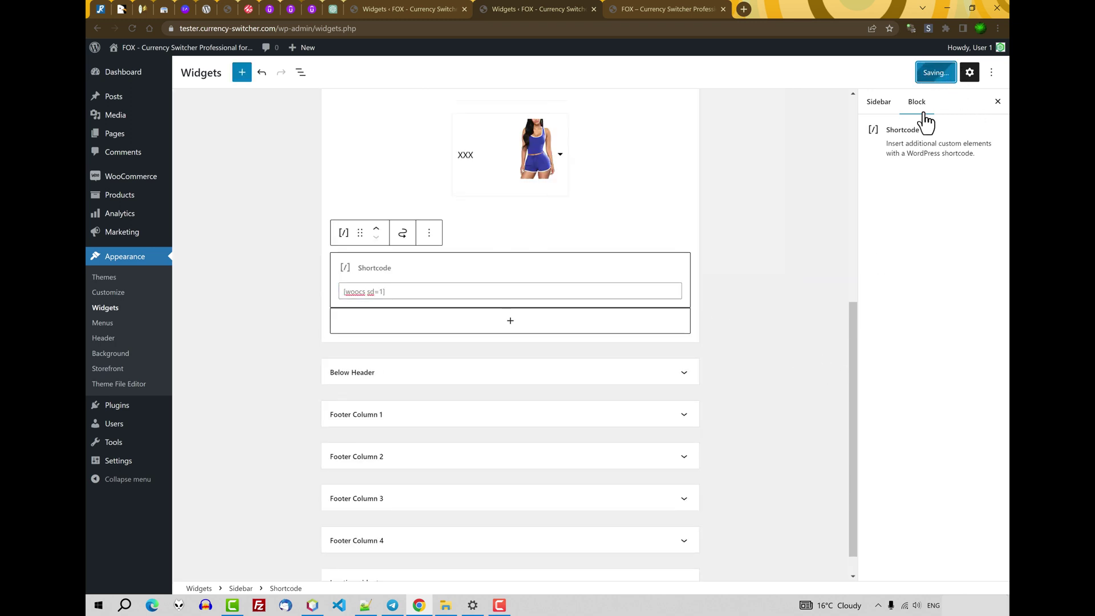
{"action": "left_click", "coordinate": [656, 9]}
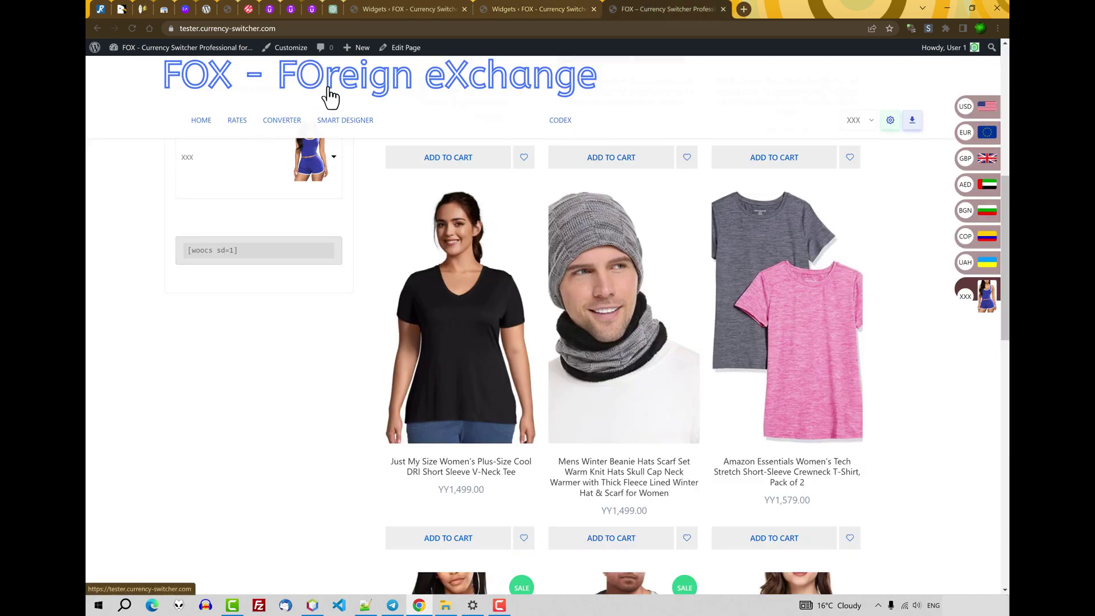
Reload the shop home page and use the new sidebar switcher to pick EUR, then GBP
{"action": "left_click", "coordinate": [349, 82]}
{"action": "scroll", "coordinate": [274, 342], "scroll_direction": "down", "scroll_amount": 6}
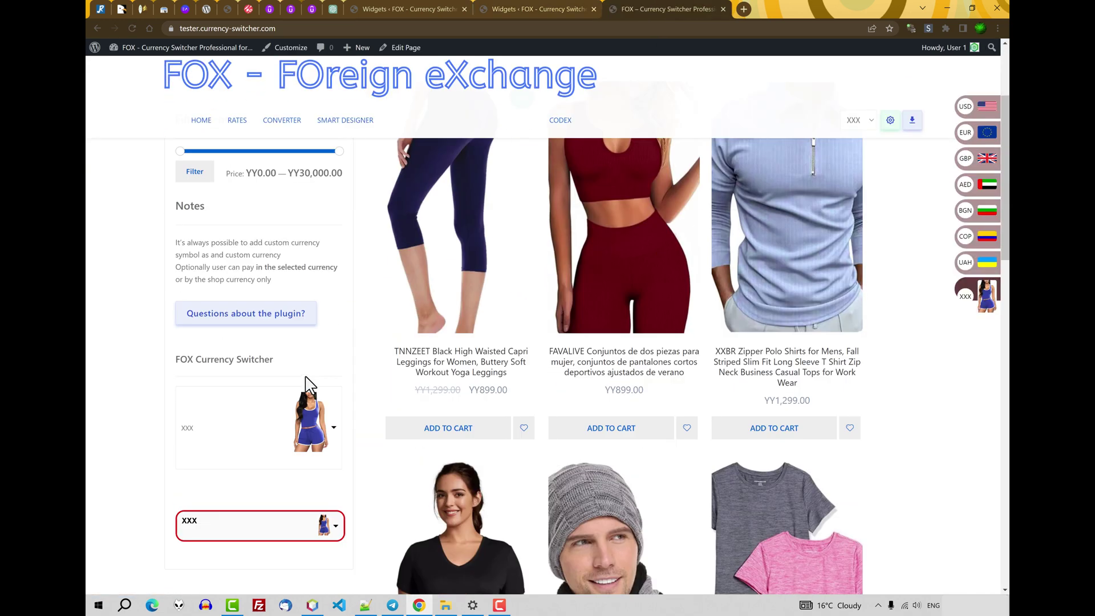
{"action": "left_click", "coordinate": [264, 365]}
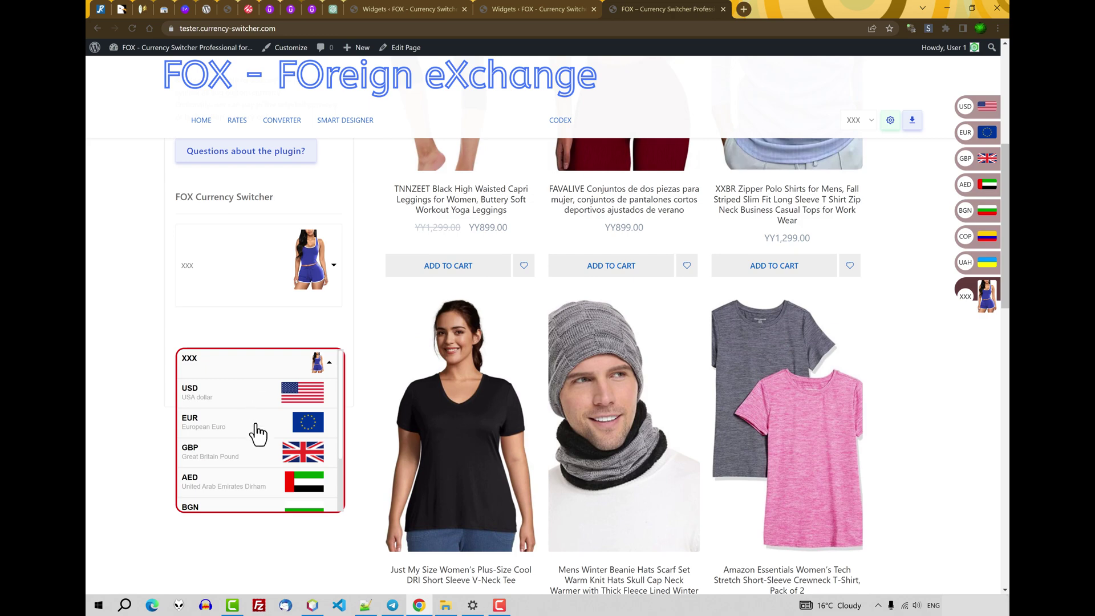
{"action": "left_click", "coordinate": [222, 424]}
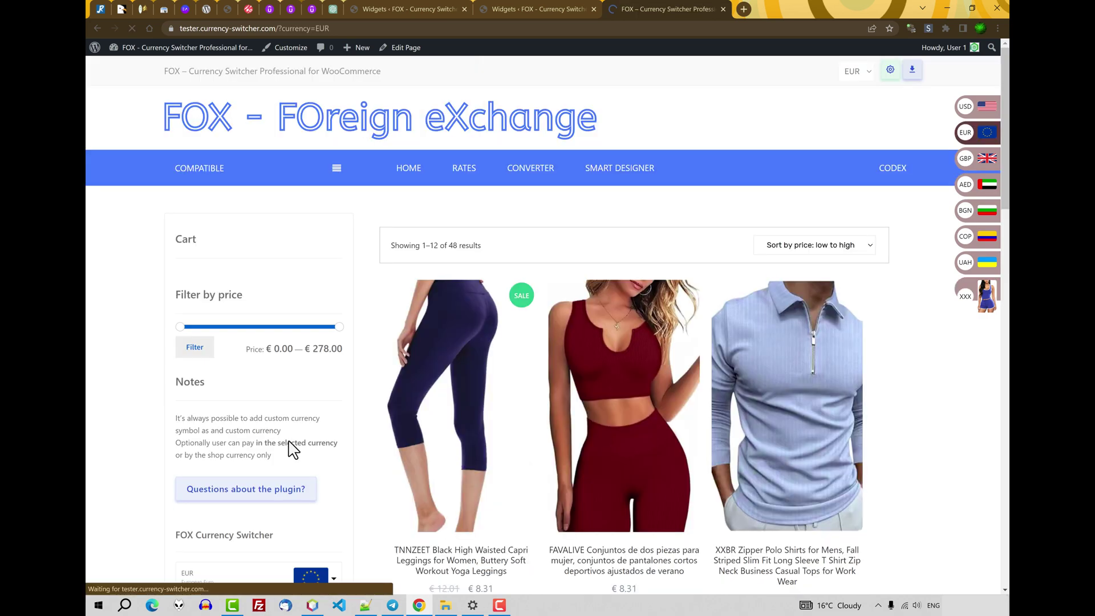
{"action": "left_click", "coordinate": [240, 314]}
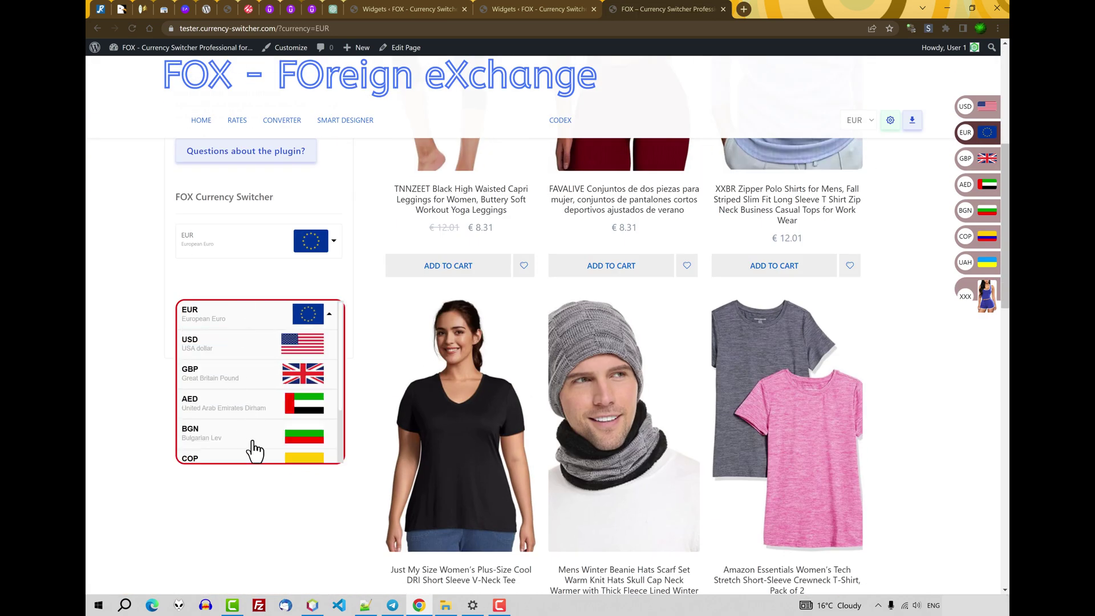
Show prices in GBP and add the black capri leggings and FAVALIVE set, 9,56£ each, to the cart
{"action": "left_click", "coordinate": [243, 438]}
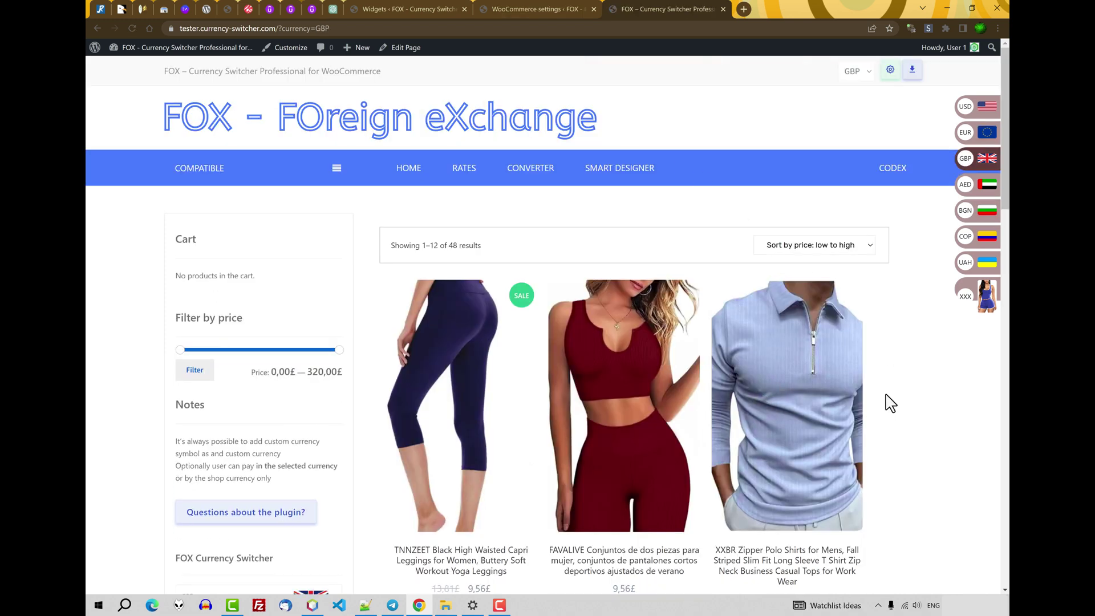
{"action": "scroll", "coordinate": [884, 350], "scroll_direction": "down", "scroll_amount": 2}
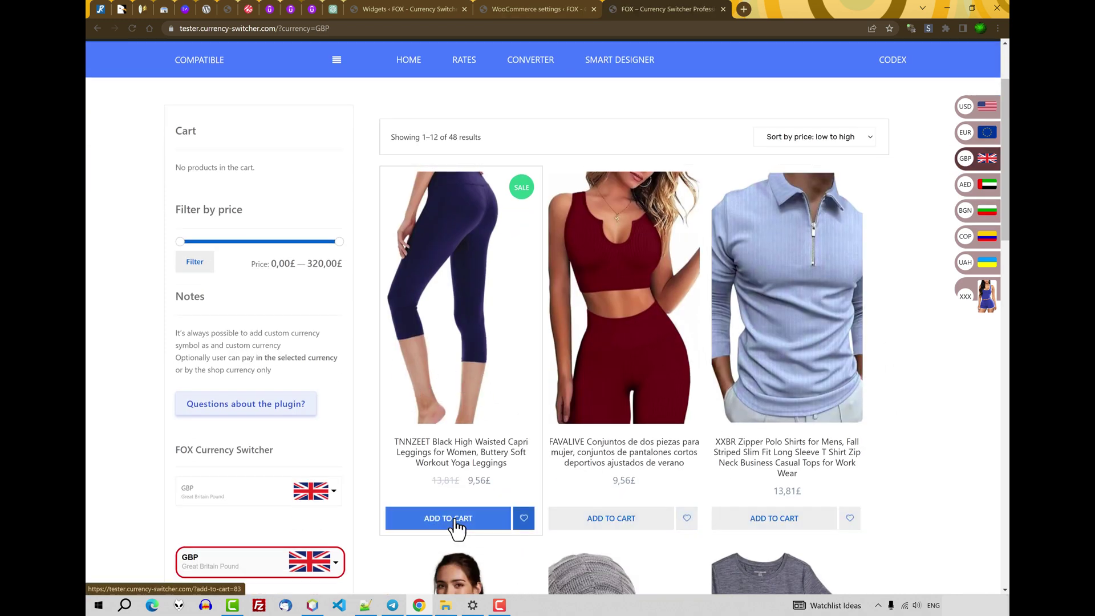
{"action": "left_click", "coordinate": [487, 519]}
{"action": "left_click", "coordinate": [616, 520]}
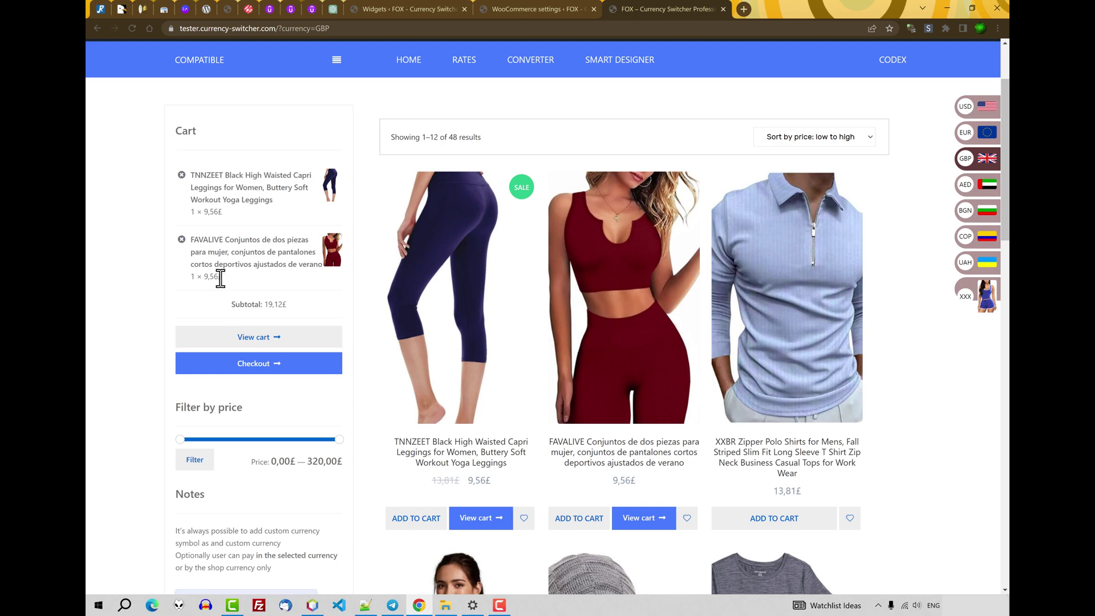
{"action": "left_click_drag", "start_coordinate": [220, 278], "coordinate": [203, 278]}
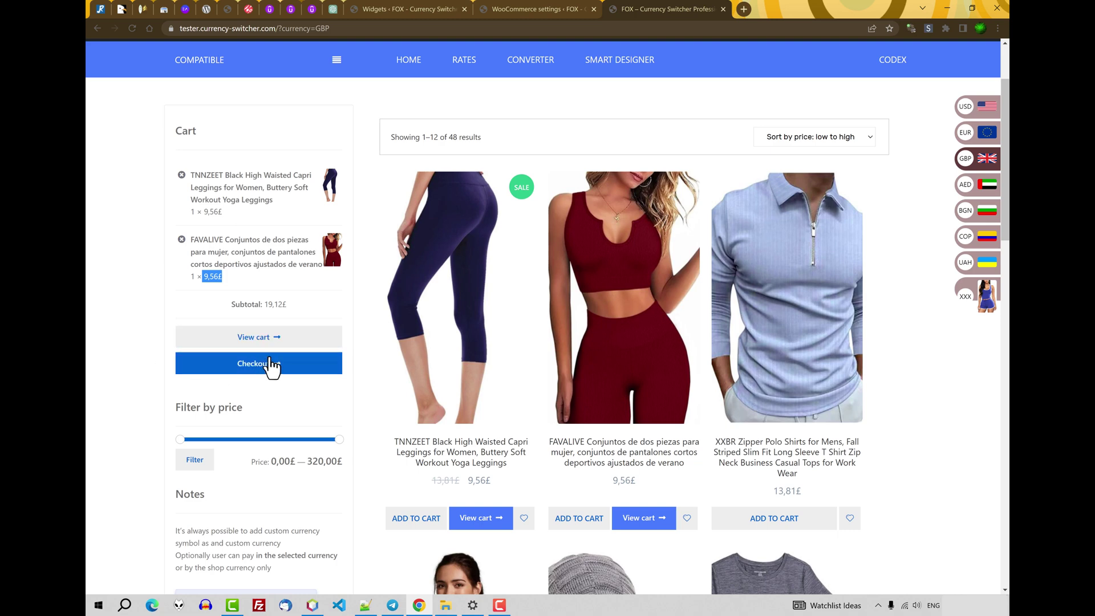
Open the cart and proceed to checkout, where the two items total 17.98$
{"action": "left_click", "coordinate": [257, 339]}
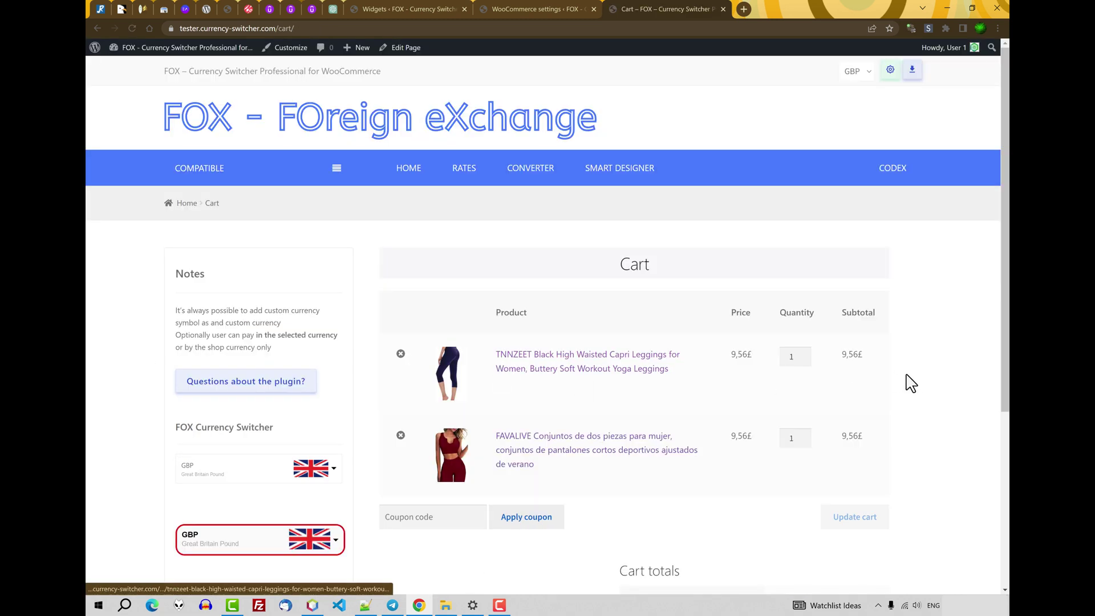
{"action": "scroll", "coordinate": [904, 376], "scroll_direction": "down", "scroll_amount": 3}
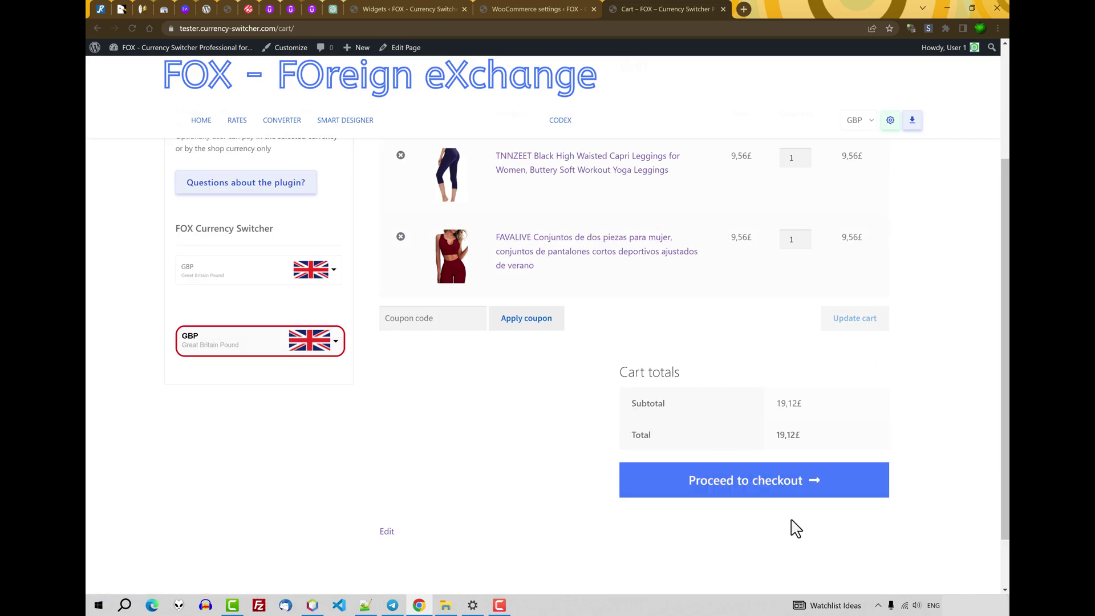
{"action": "left_click", "coordinate": [749, 489]}
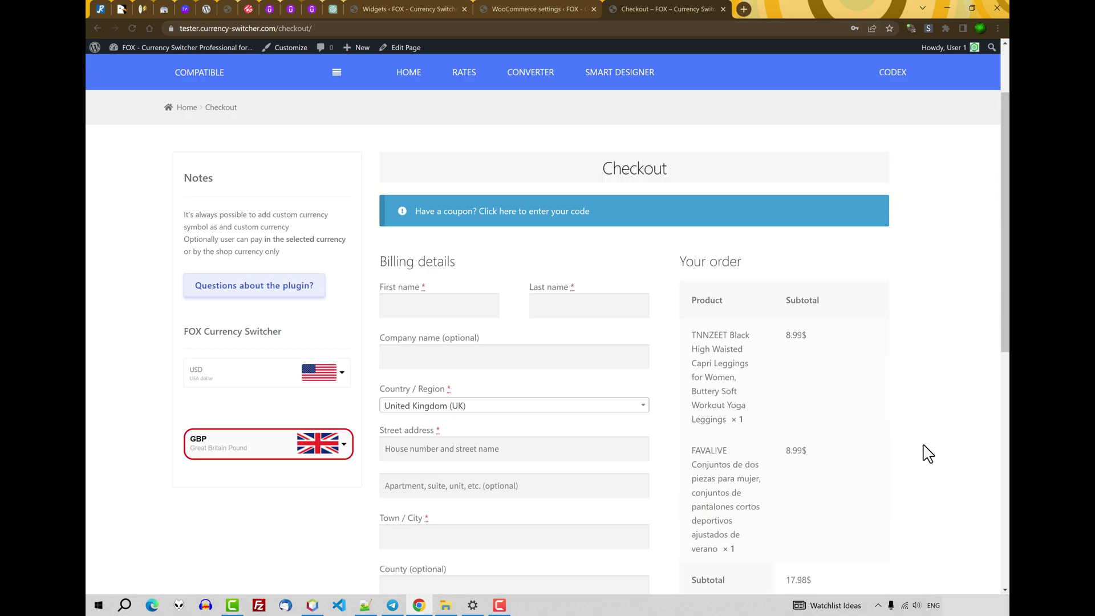
{"action": "scroll", "coordinate": [928, 453], "scroll_direction": "down", "scroll_amount": 3}
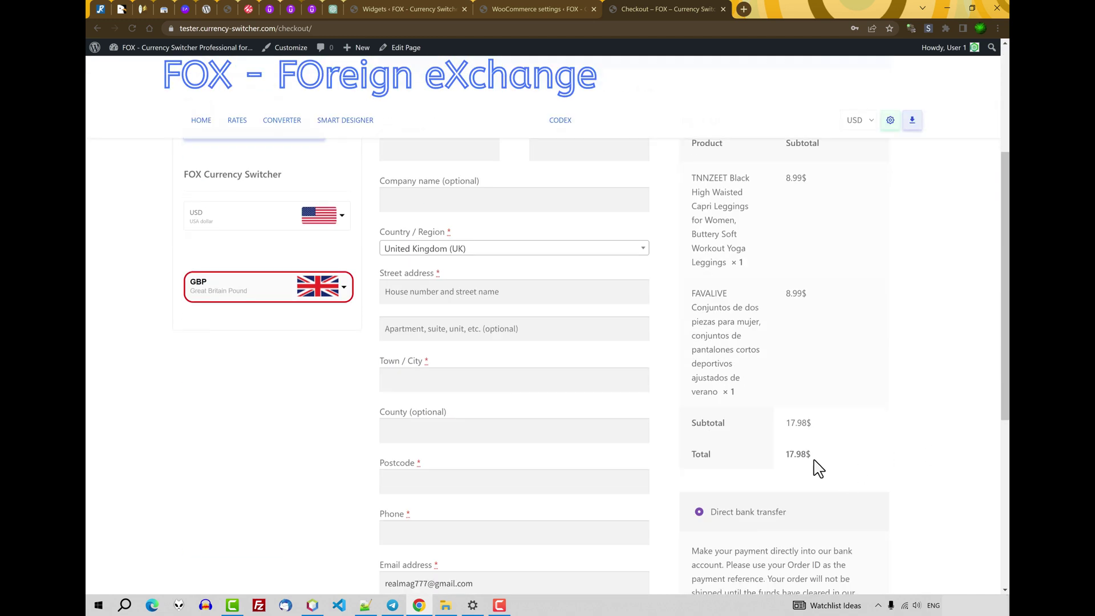
{"action": "left_click_drag", "start_coordinate": [814, 455], "coordinate": [781, 455]}
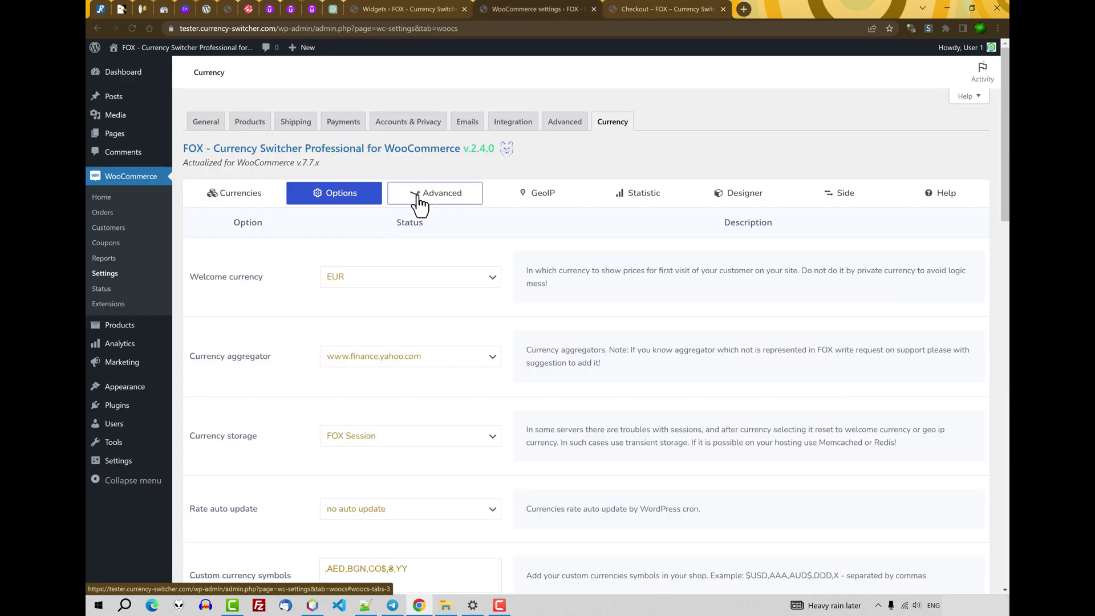
Set FOX's Advanced option 'Is multiple allowed' to Yes, save, and reload the checkout tab
{"action": "left_click", "coordinate": [418, 204]}
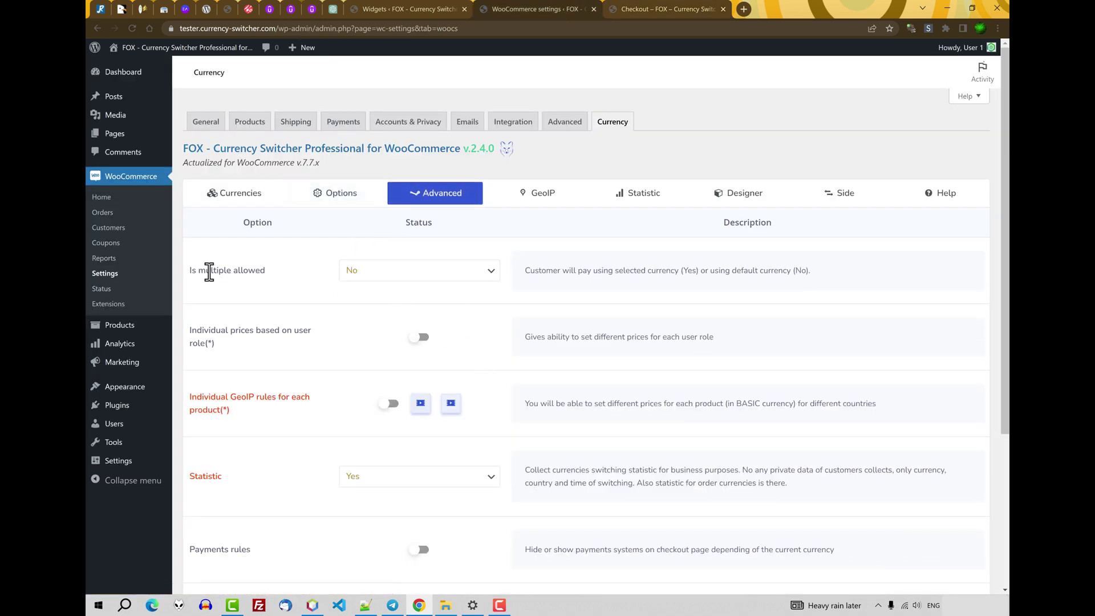
{"action": "left_click", "coordinate": [371, 279]}
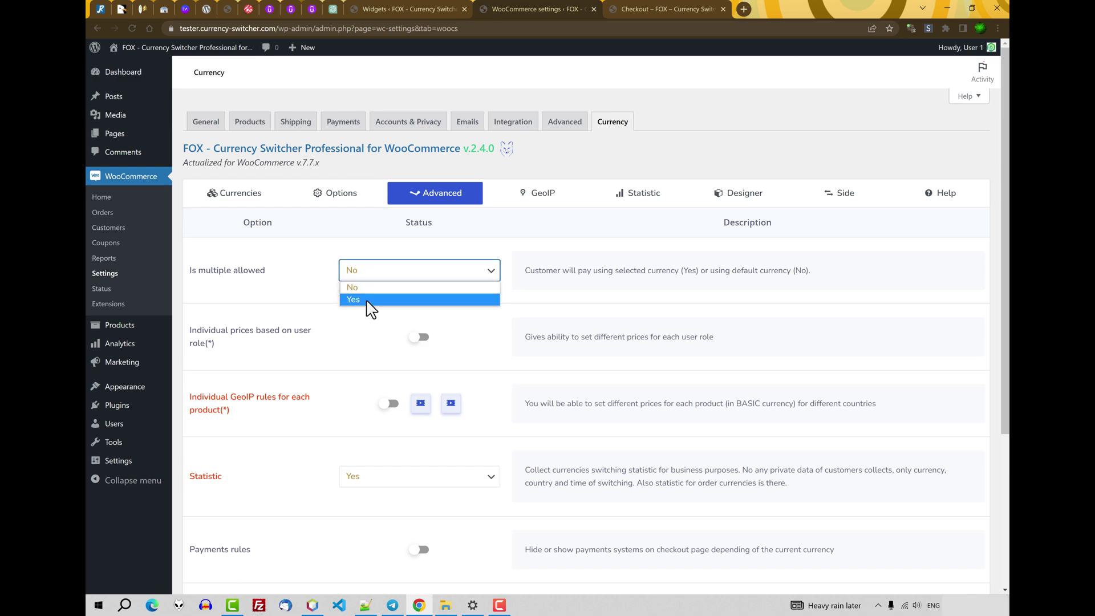
{"action": "left_click", "coordinate": [360, 297]}
{"action": "scroll", "coordinate": [313, 411], "scroll_direction": "down", "scroll_amount": 8}
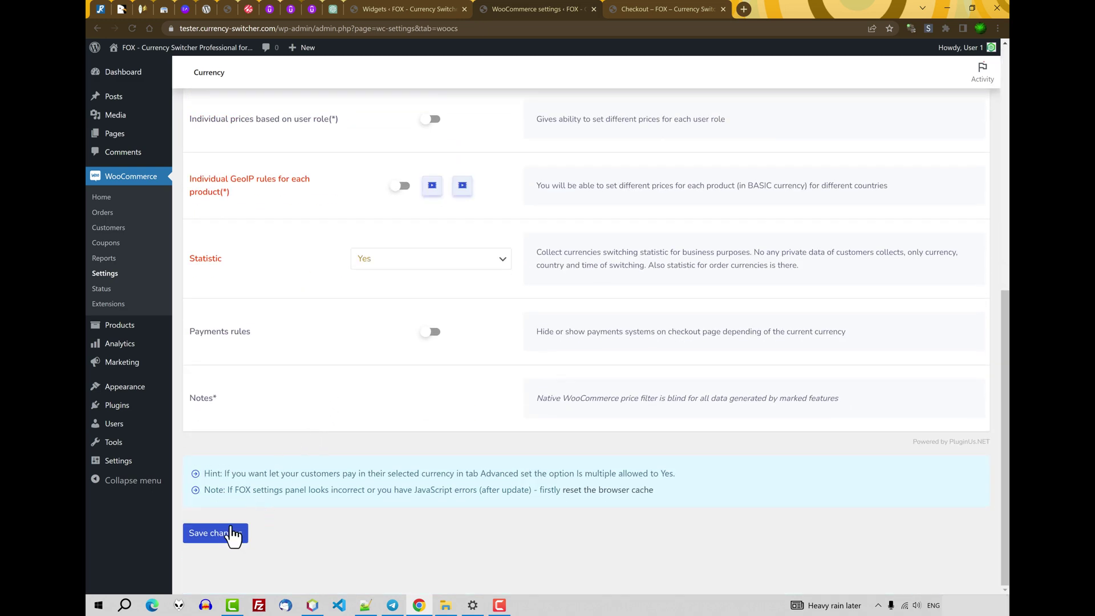
{"action": "left_click", "coordinate": [228, 535]}
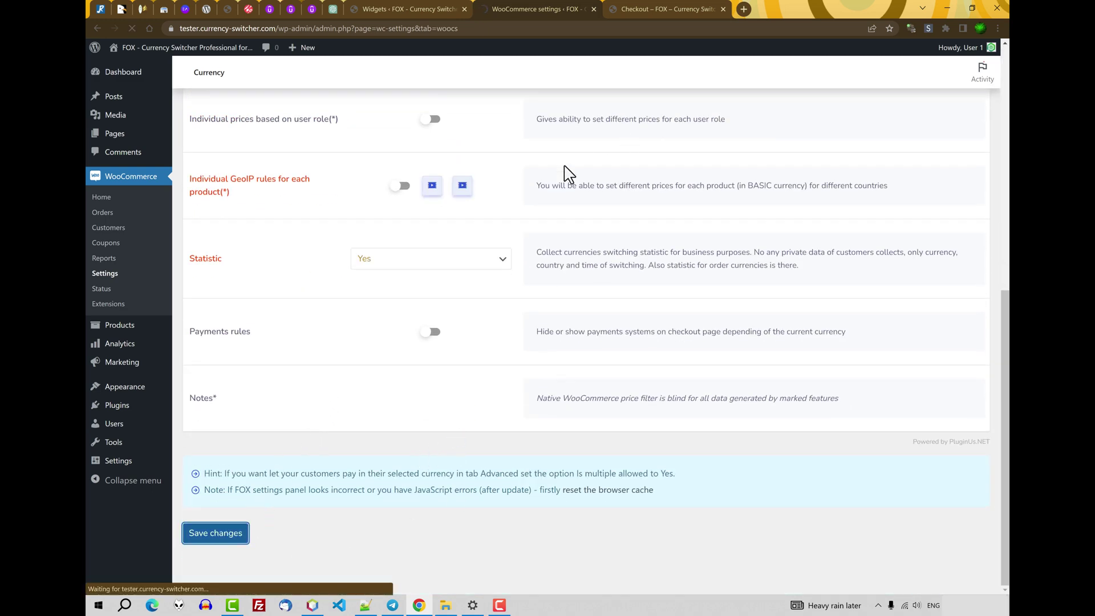
{"action": "key", "text": "ctrl+Tab"}
{"action": "key", "text": "F5"}
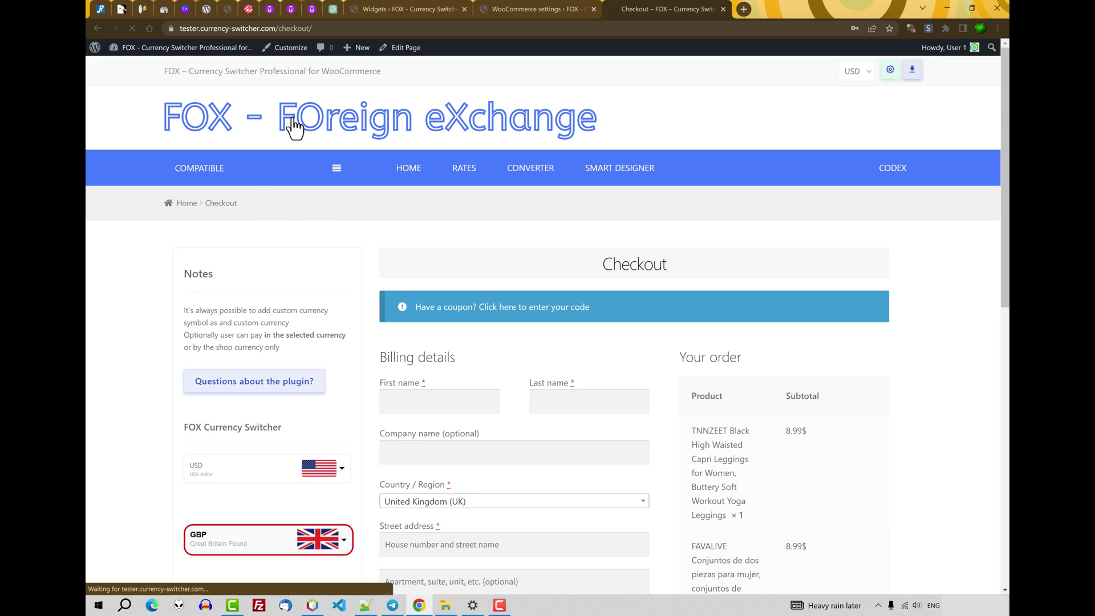
Switch the shop's currency to GBP with the sidebar switcher
{"action": "scroll", "coordinate": [239, 399], "scroll_direction": "down", "scroll_amount": 6}
{"action": "left_click", "coordinate": [231, 513]}
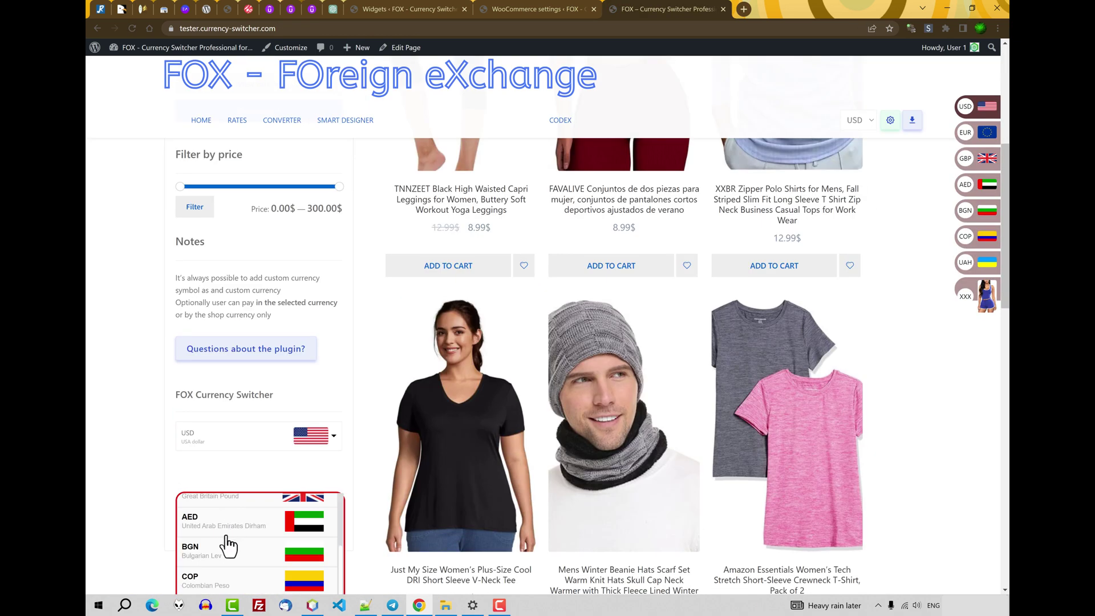
{"action": "scroll", "coordinate": [244, 562], "scroll_direction": "up", "scroll_amount": 2}
{"action": "left_click", "coordinate": [209, 549]}
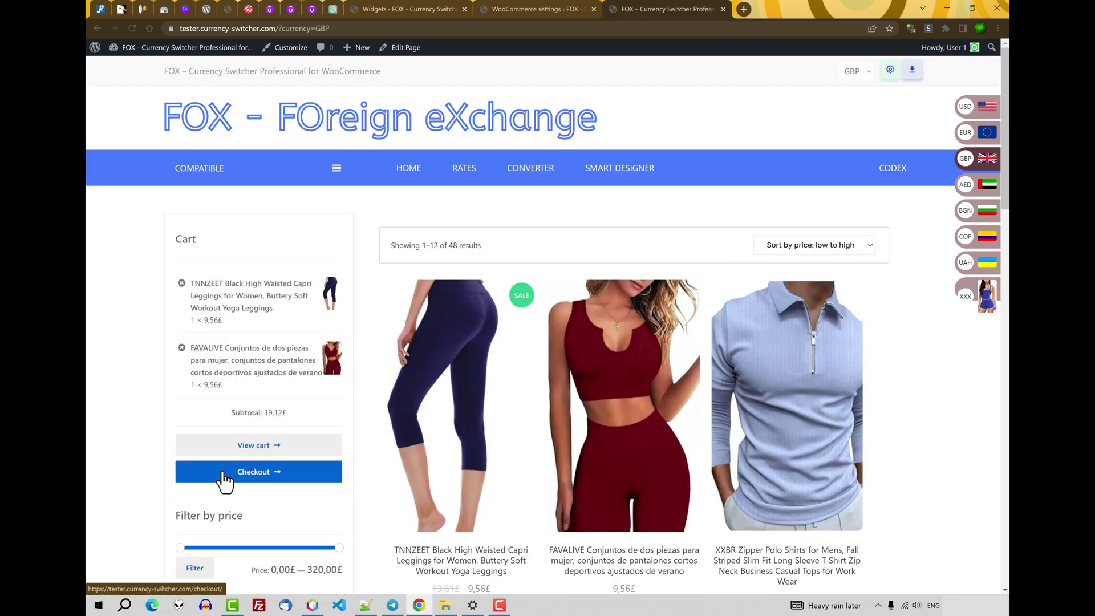
Check out and place the order for the two items, totalling 19,12£
{"action": "left_click", "coordinate": [256, 476]}
{"action": "scroll", "coordinate": [897, 478], "scroll_direction": "down", "scroll_amount": 4}
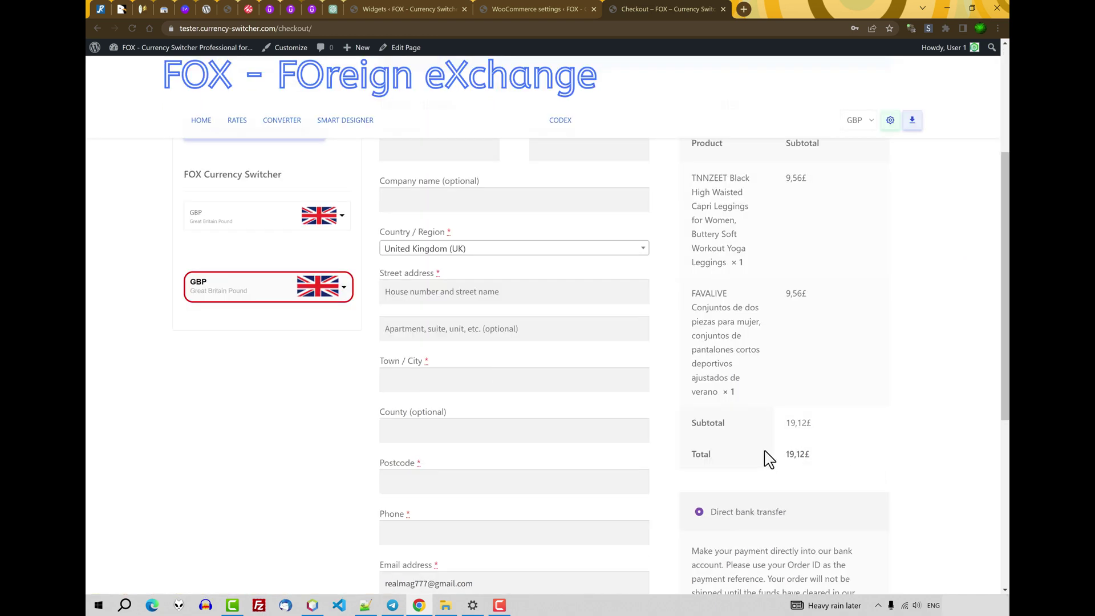
{"action": "double_click", "coordinate": [787, 454]}
{"action": "scroll", "coordinate": [910, 478], "scroll_direction": "down", "scroll_amount": 5}
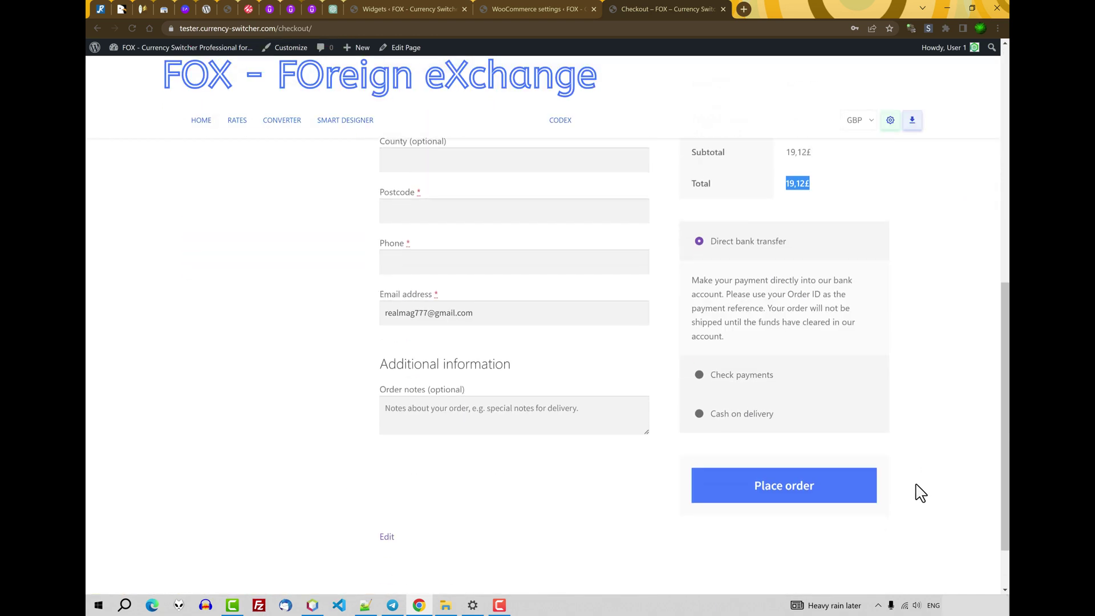
{"action": "left_click", "coordinate": [805, 493]}
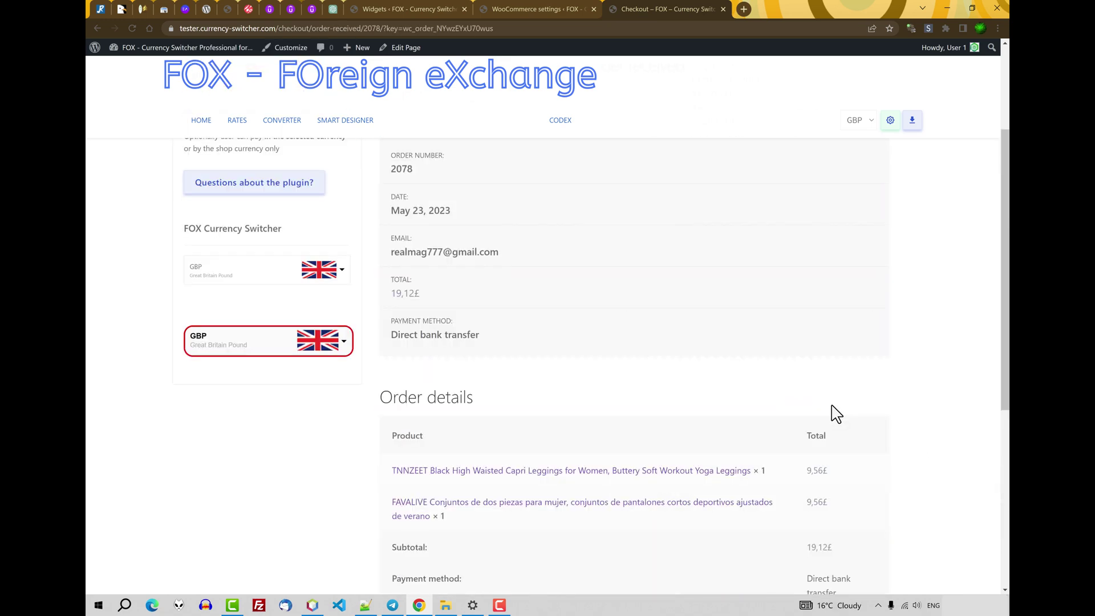
{"action": "scroll", "coordinate": [826, 411], "scroll_direction": "down", "scroll_amount": 6}
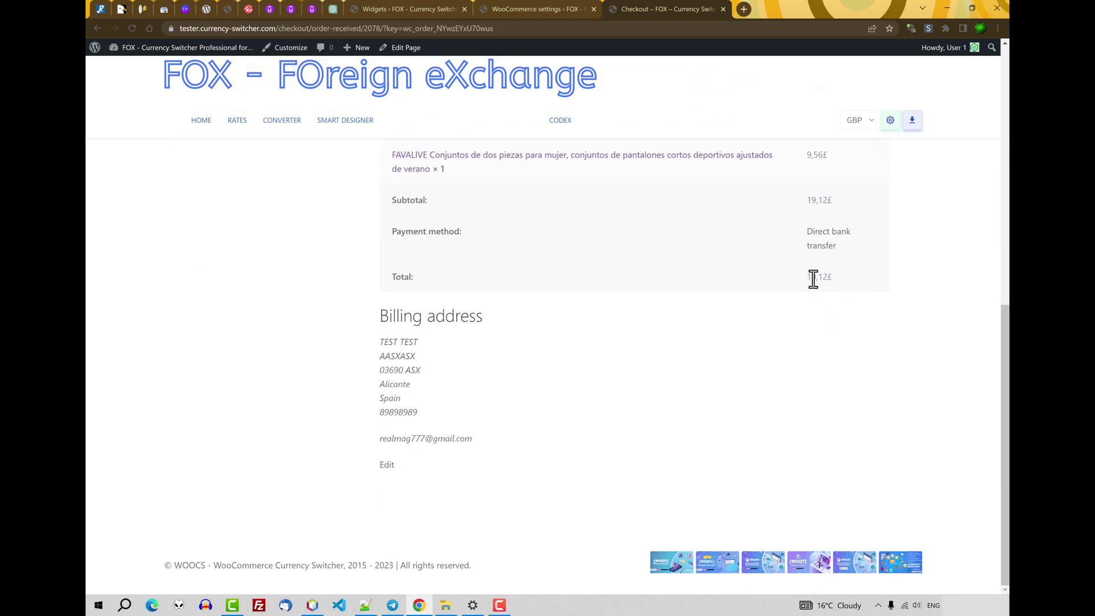
{"action": "double_click", "coordinate": [813, 279]}
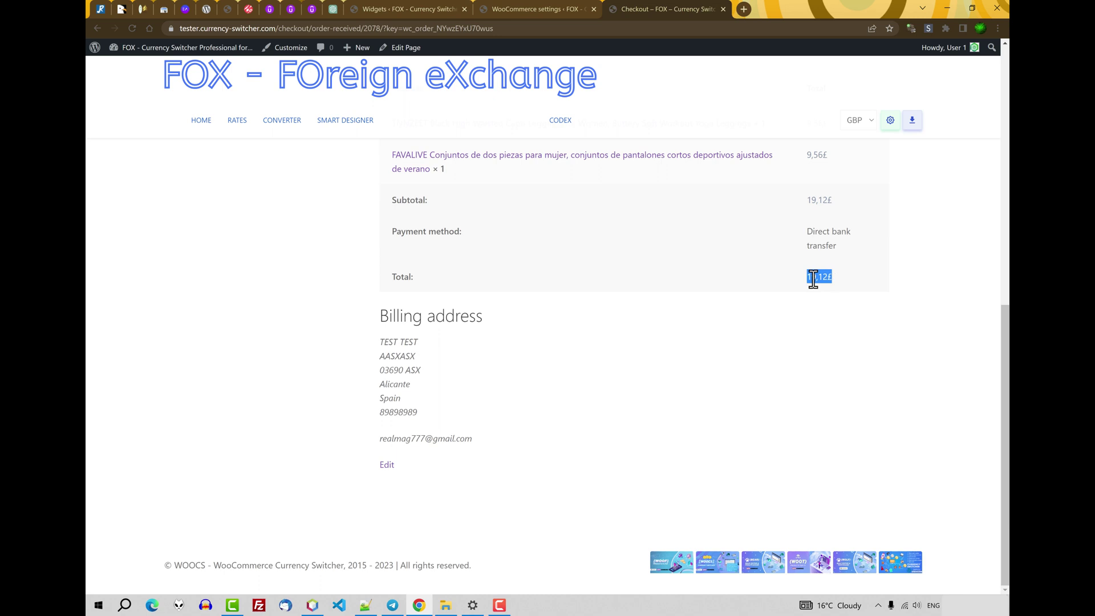
Open the new order from the WooCommerce orders list
{"action": "left_click", "coordinate": [370, 5]}
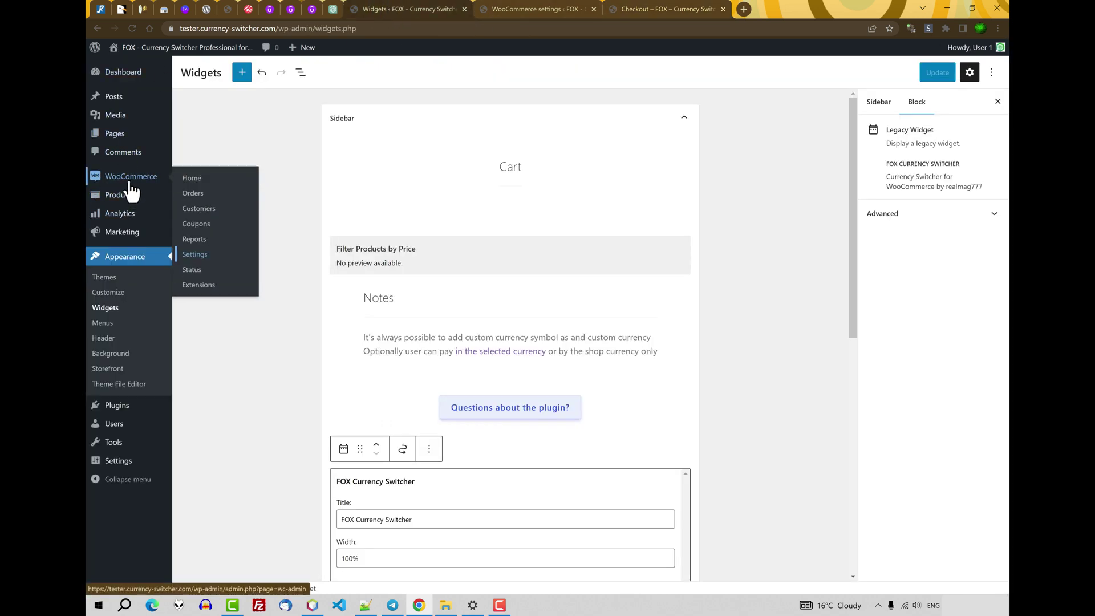
{"action": "left_click", "coordinate": [206, 202]}
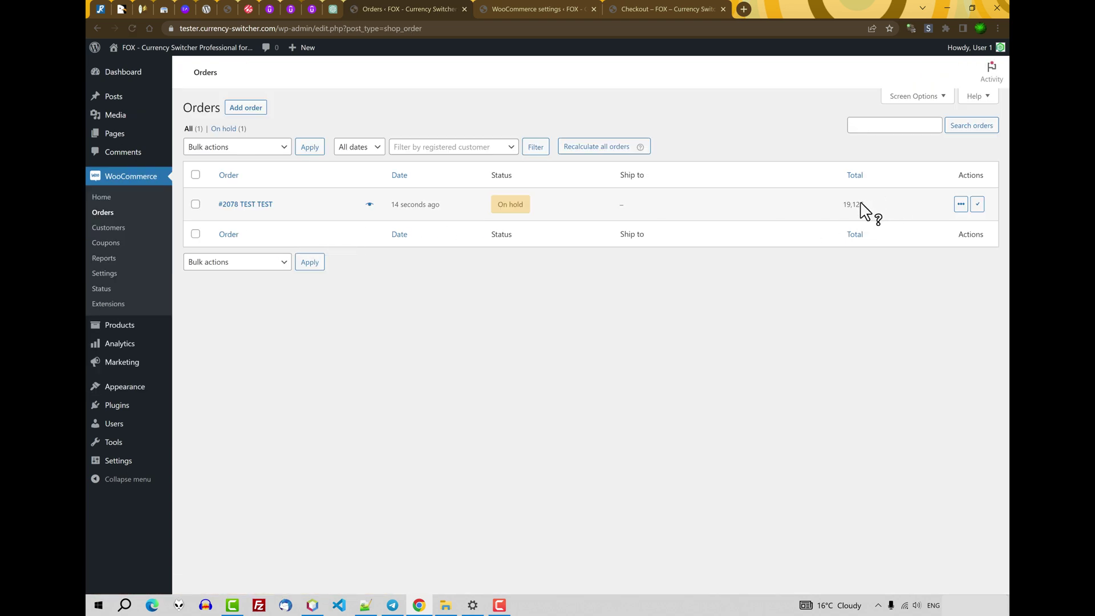
{"action": "left_click", "coordinate": [245, 205]}
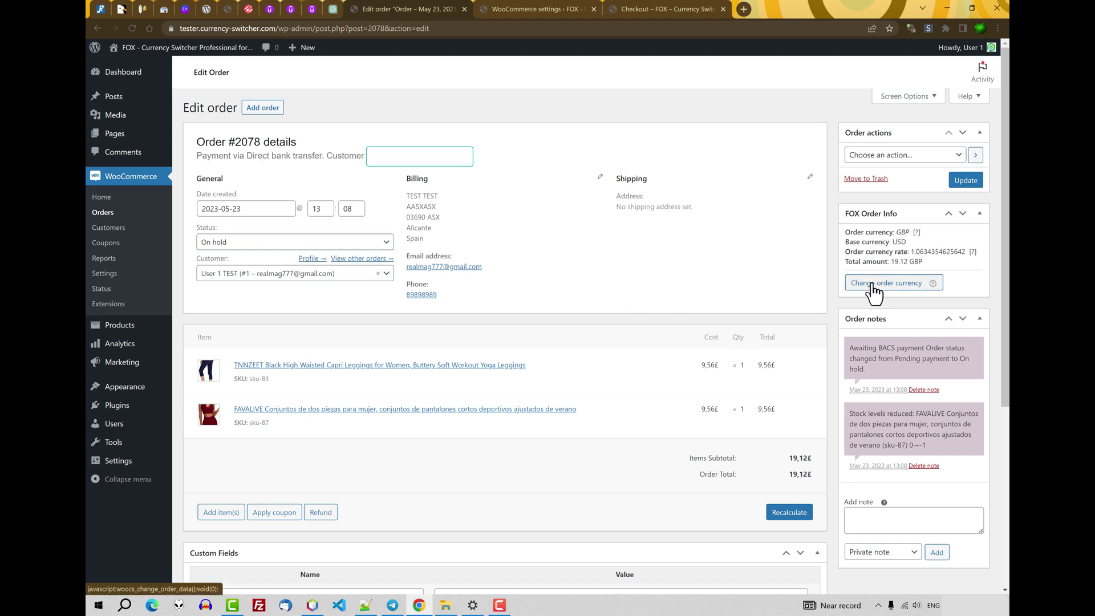
Change the order currency to EUR and recalculate, giving a 16.62 EUR total
{"action": "left_click", "coordinate": [891, 287]}
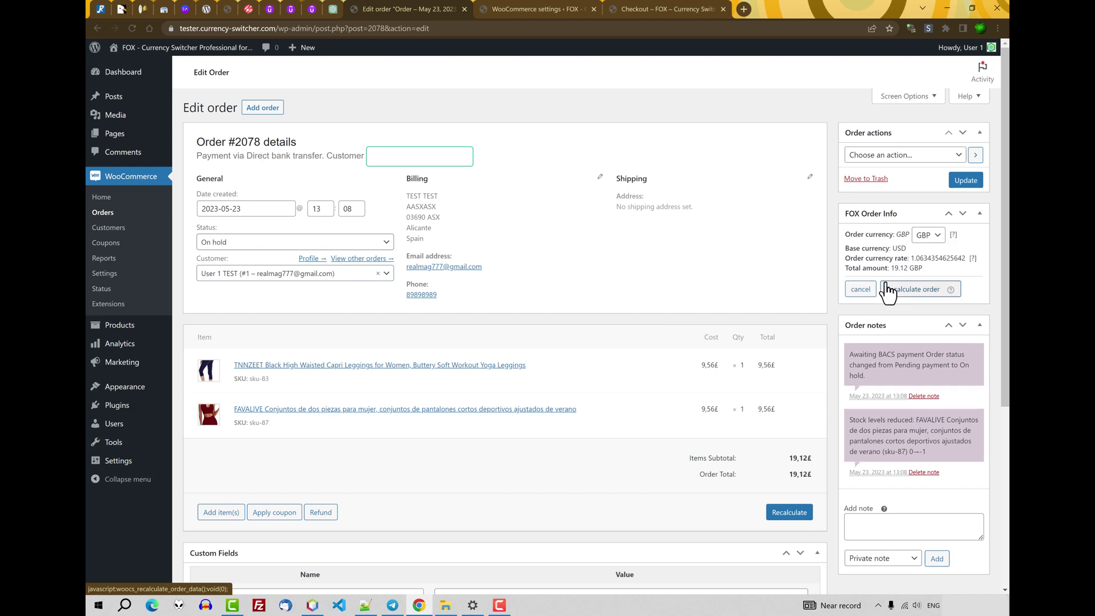
{"action": "left_click", "coordinate": [927, 236]}
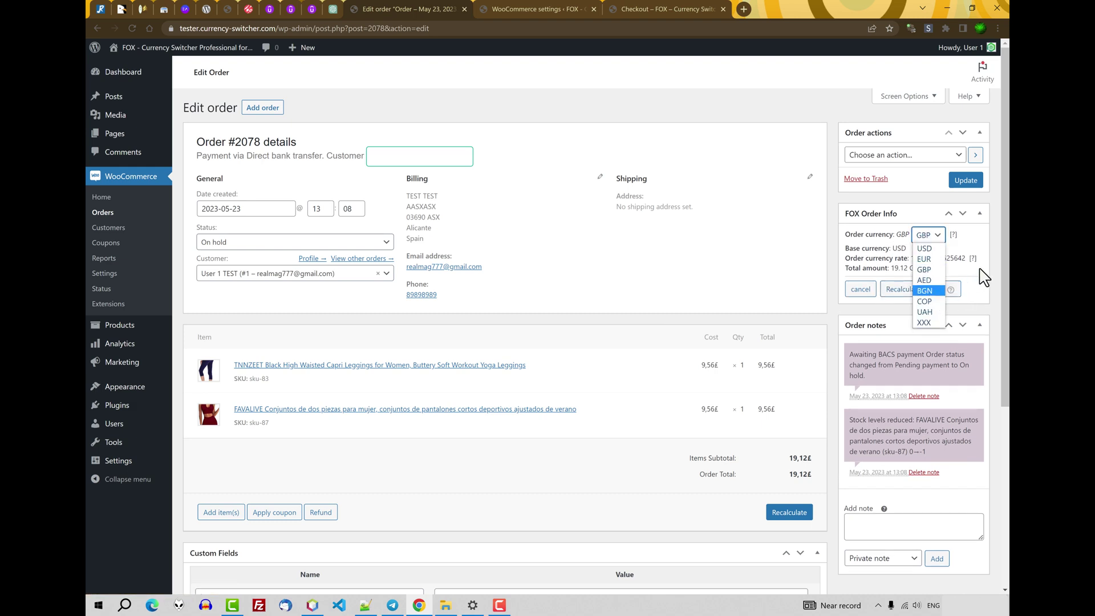
{"action": "left_click", "coordinate": [982, 277]}
{"action": "left_click", "coordinate": [928, 239]}
{"action": "left_click", "coordinate": [926, 258]}
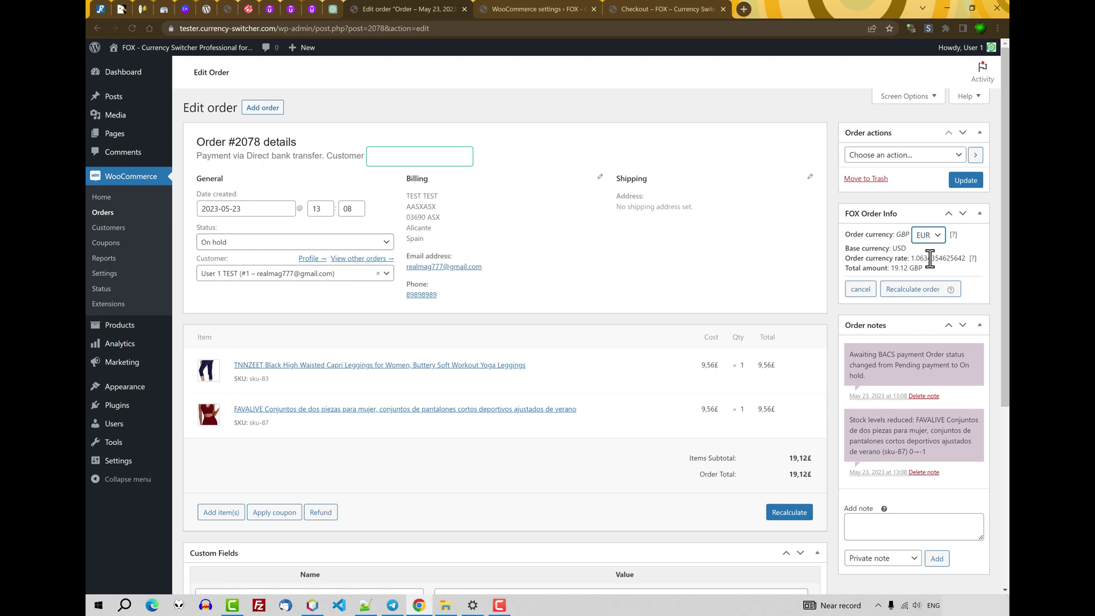
{"action": "left_click", "coordinate": [930, 300]}
{"action": "left_click", "coordinate": [597, 88]}
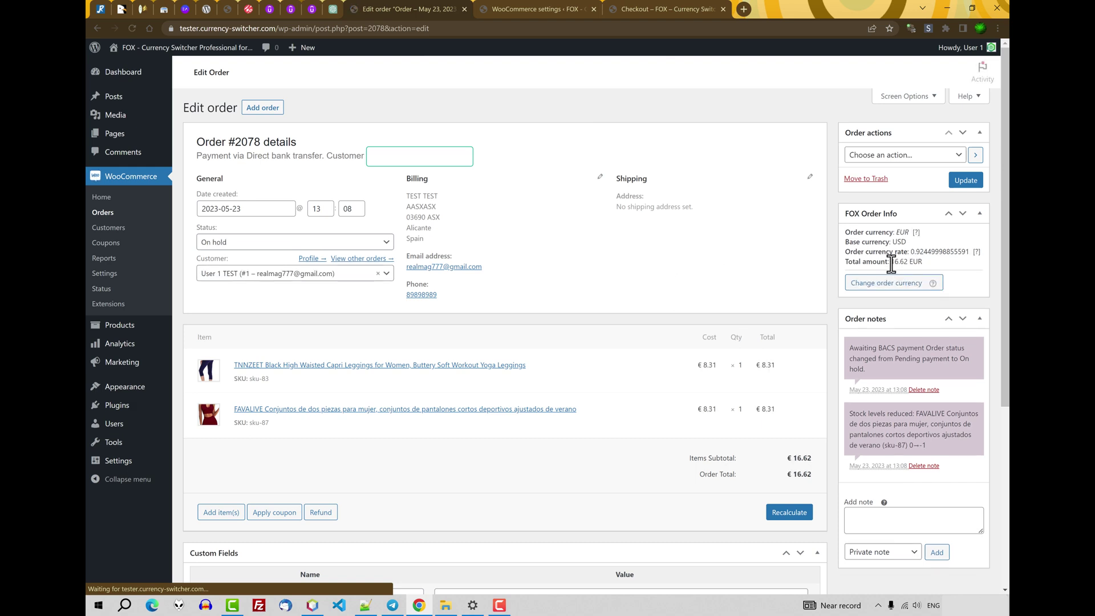
{"action": "mouse_move", "coordinate": [891, 263]}
{"action": "left_mouse_down"}
{"action": "mouse_move", "coordinate": [985, 269]}
{"action": "mouse_move", "coordinate": [950, 274]}
{"action": "mouse_move", "coordinate": [877, 257]}
{"action": "left_mouse_up"}
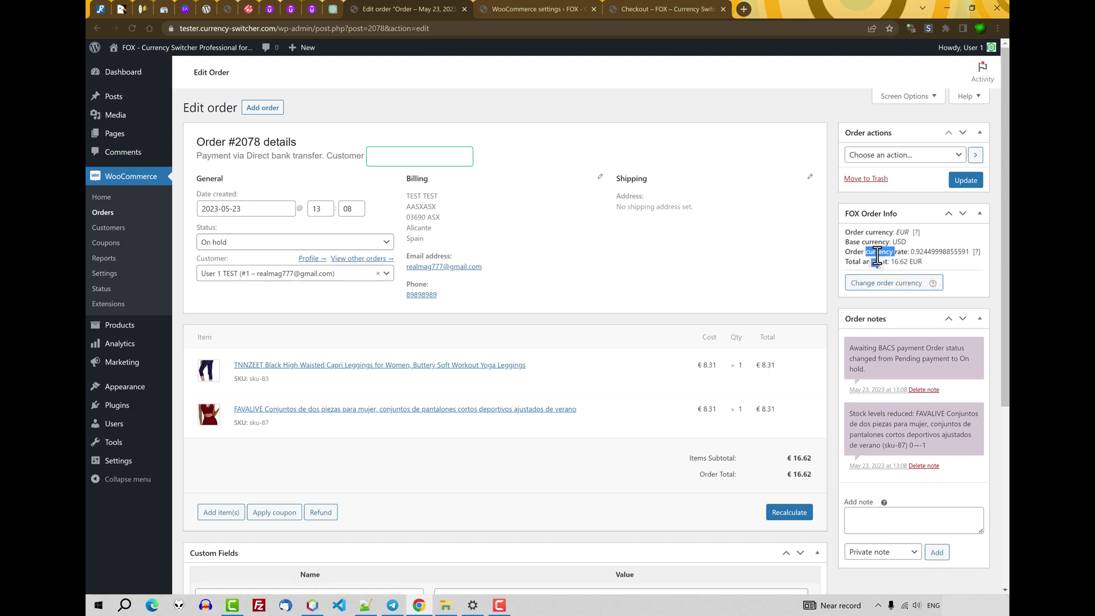
{"action": "double_click", "coordinate": [938, 252]}
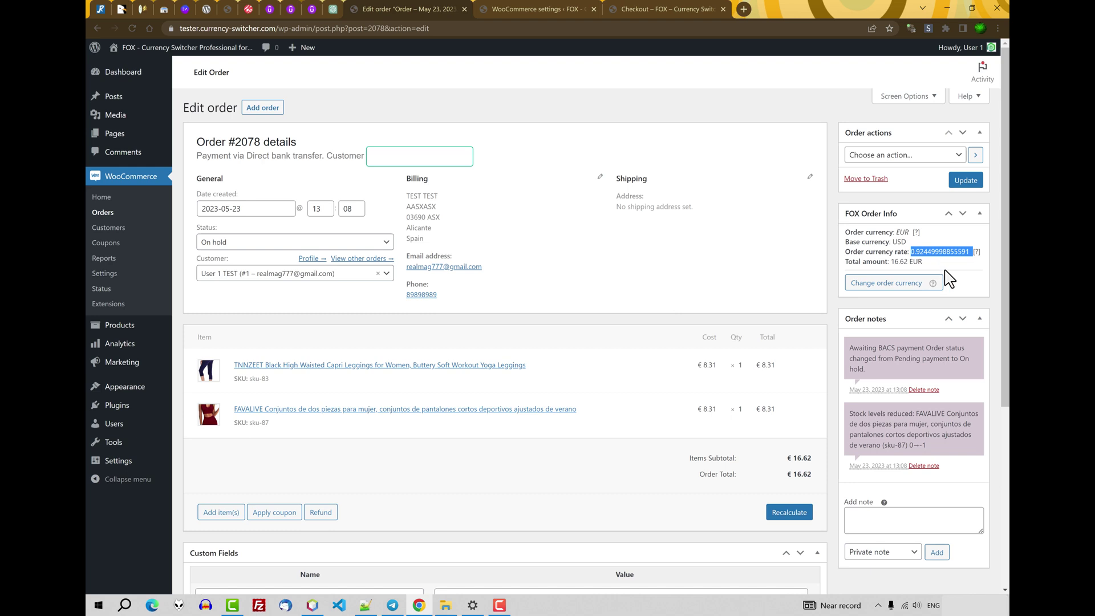
{"action": "scroll", "coordinate": [946, 288], "scroll_direction": "down", "scroll_amount": 1}
{"action": "scroll", "coordinate": [918, 291], "scroll_direction": "up", "scroll_amount": 1}
Change the order currency back to GBP and recalculate the order
{"action": "left_click", "coordinate": [887, 285]}
{"action": "left_click", "coordinate": [927, 235]}
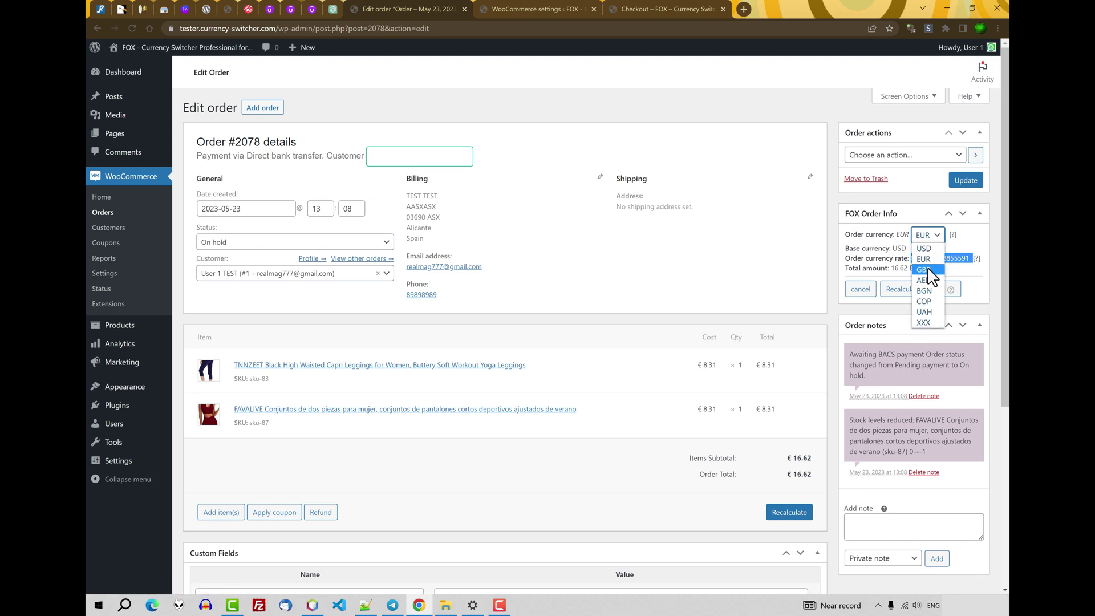
{"action": "left_click", "coordinate": [928, 270]}
{"action": "left_click", "coordinate": [919, 291]}
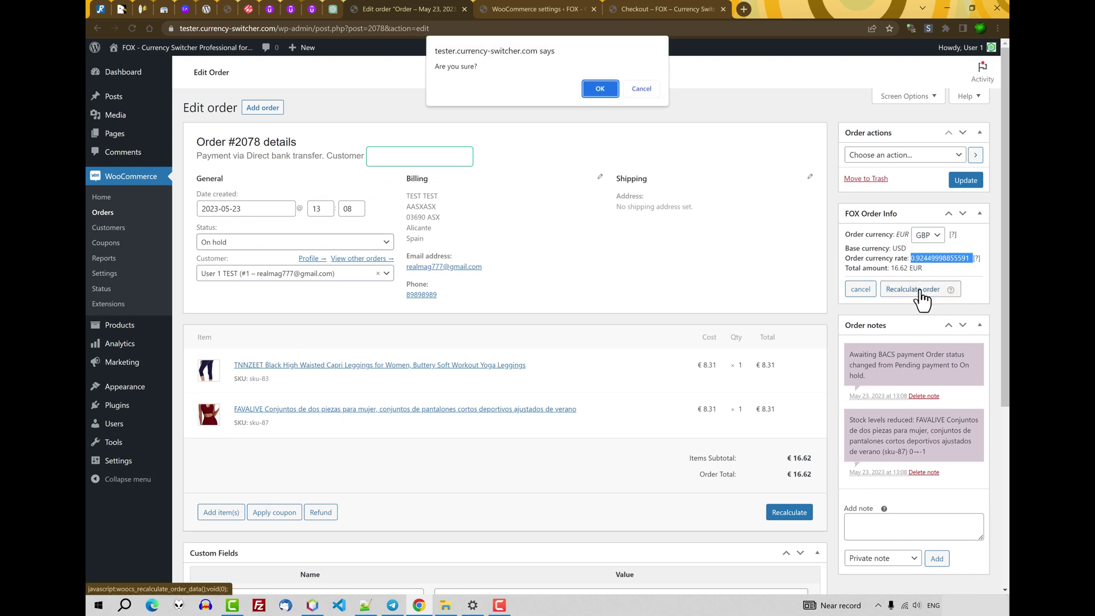
{"action": "left_click", "coordinate": [602, 88]}
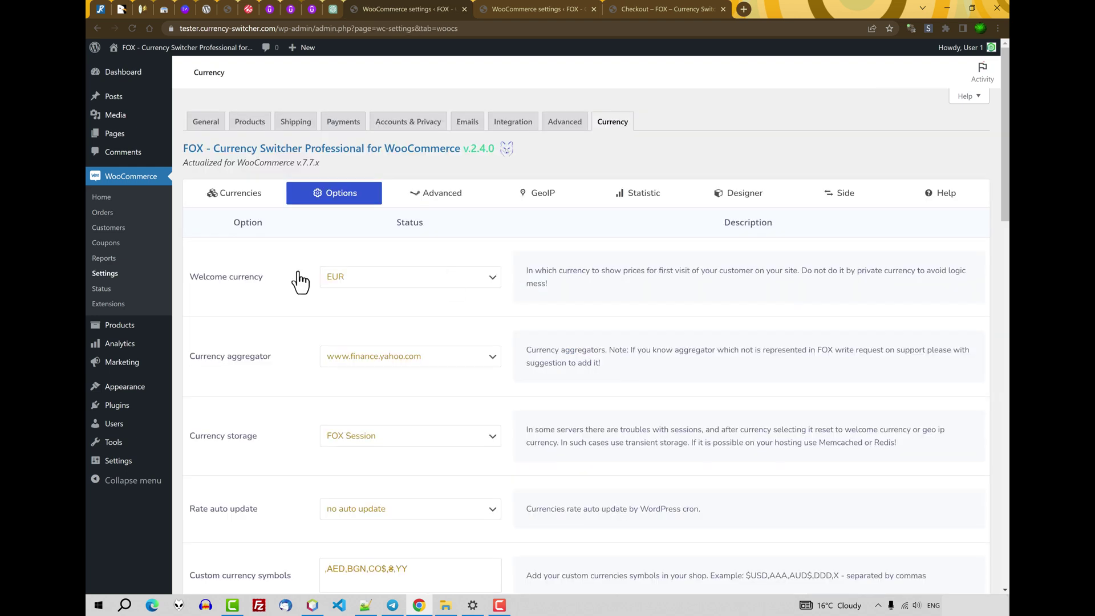
In the FOX Options tab, change the Welcome currency dropdown from EUR to GBP
{"action": "left_click", "coordinate": [240, 200]}
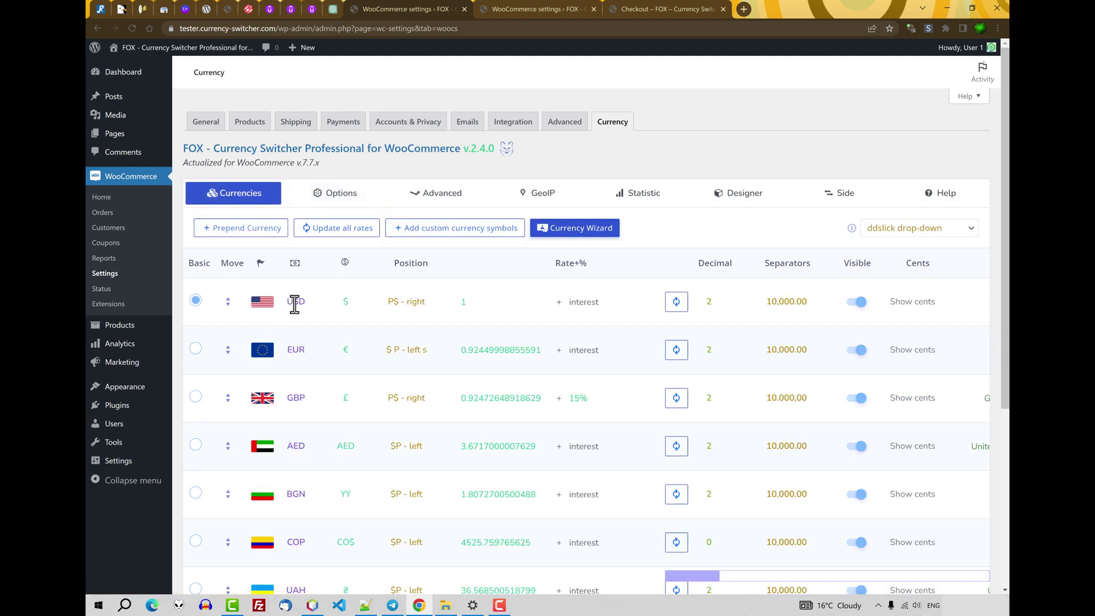
{"action": "left_click", "coordinate": [342, 195]}
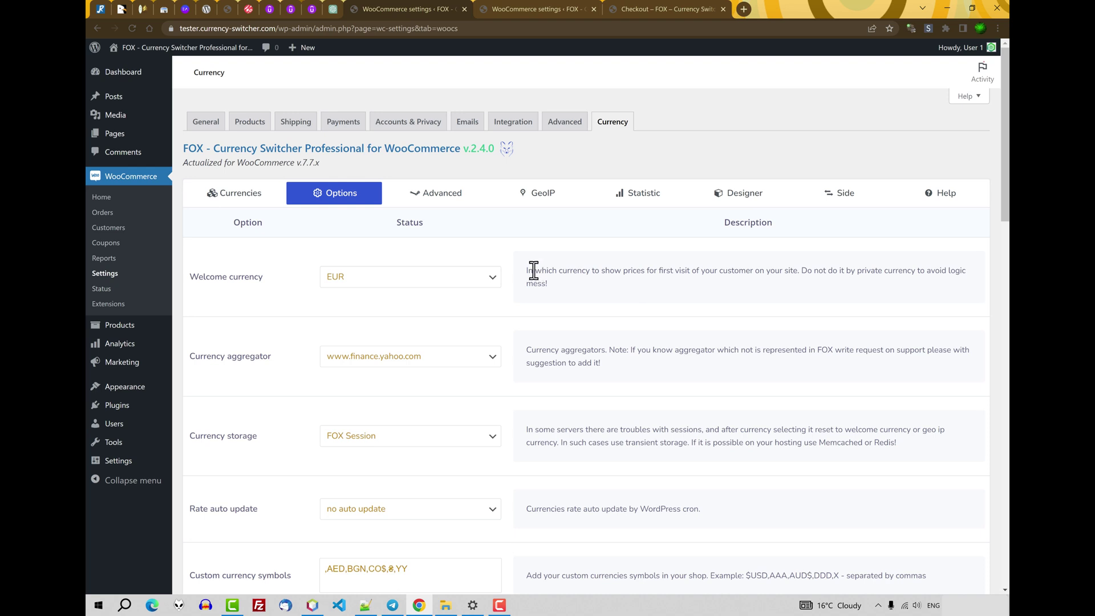
{"action": "left_click", "coordinate": [486, 279]}
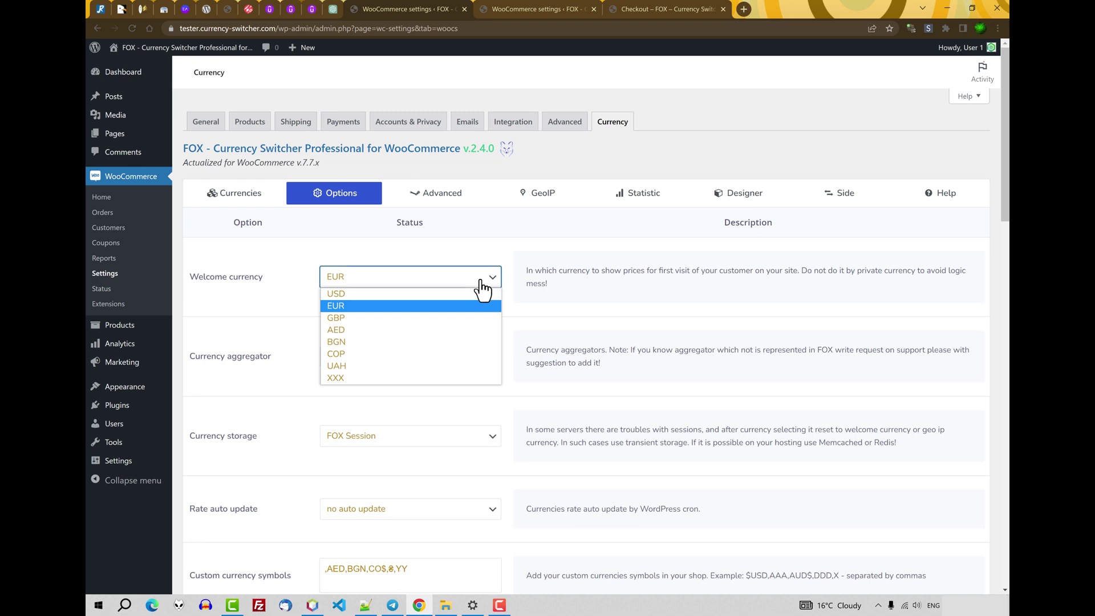
{"action": "left_click", "coordinate": [233, 281]}
{"action": "triple_click", "coordinate": [233, 281]}
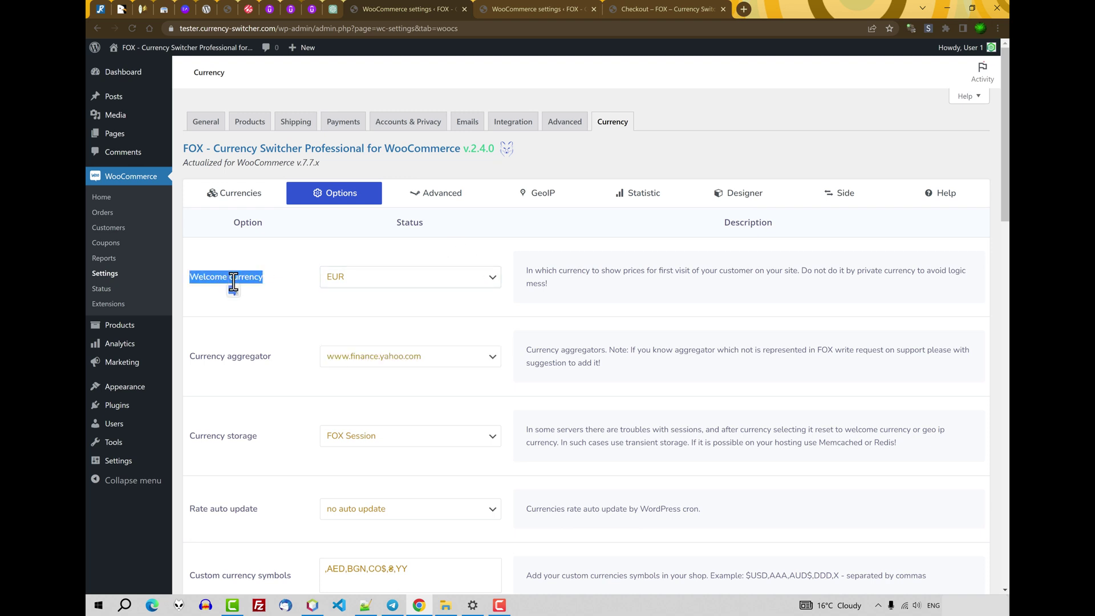
{"action": "left_click", "coordinate": [295, 299]}
{"action": "left_click", "coordinate": [348, 274]}
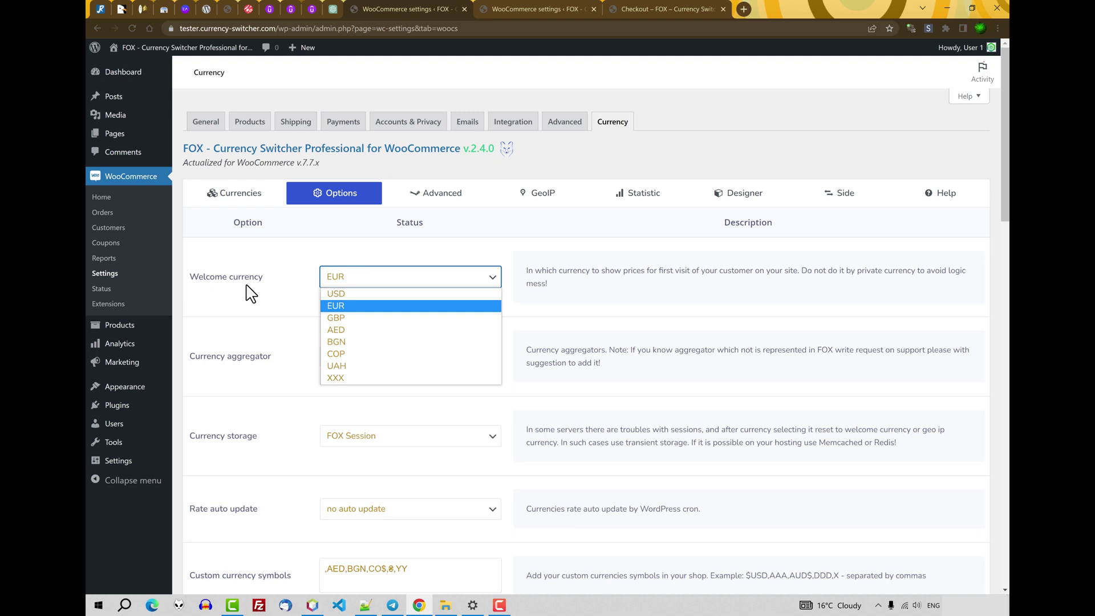
{"action": "left_click", "coordinate": [336, 317]}
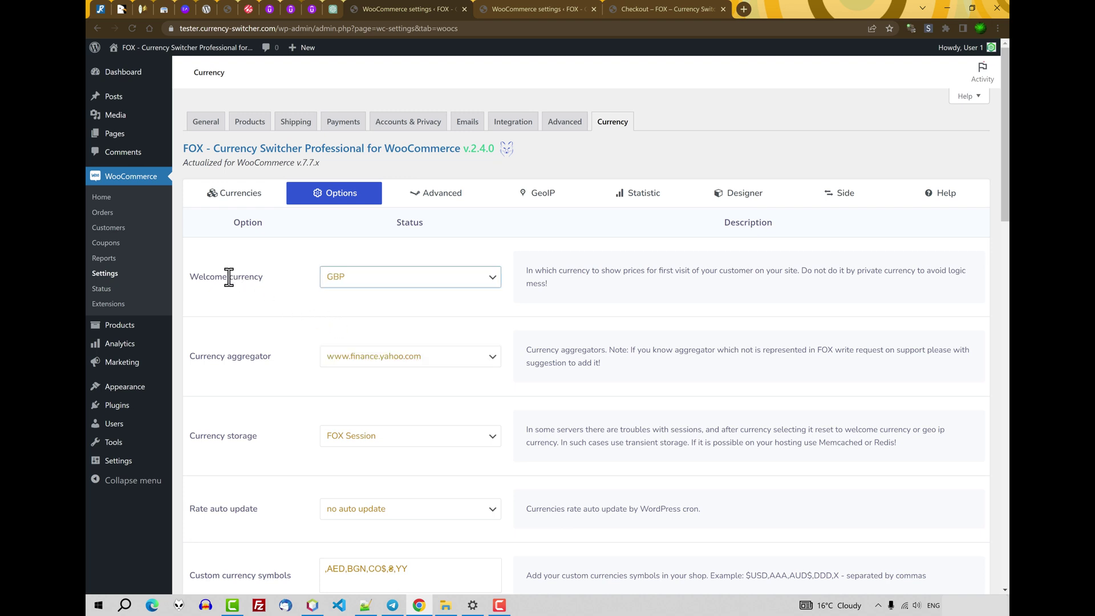
{"action": "triple_click", "coordinate": [228, 278]}
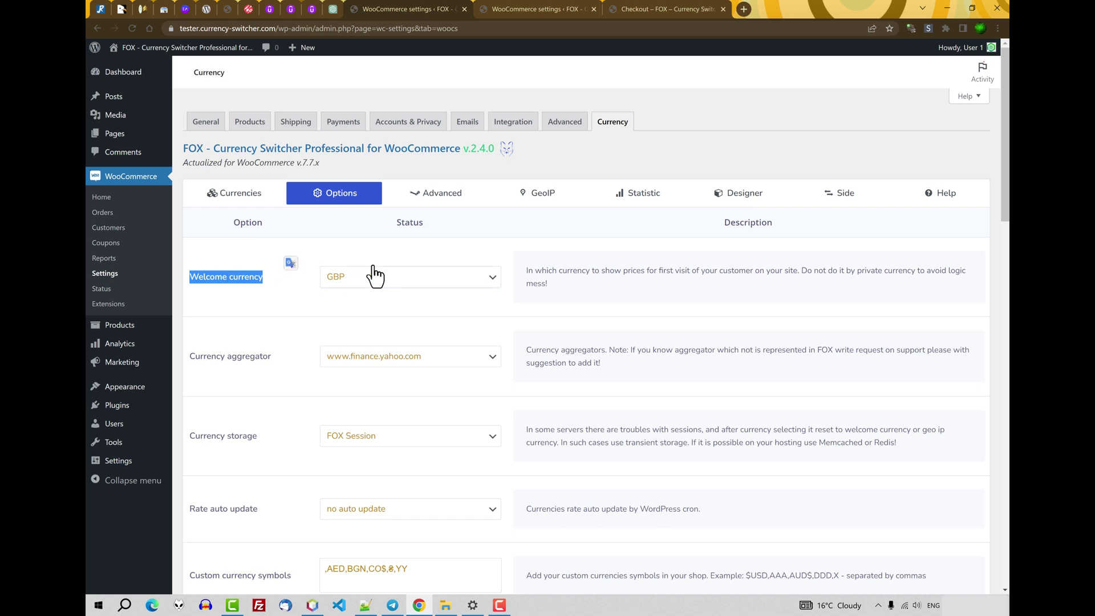